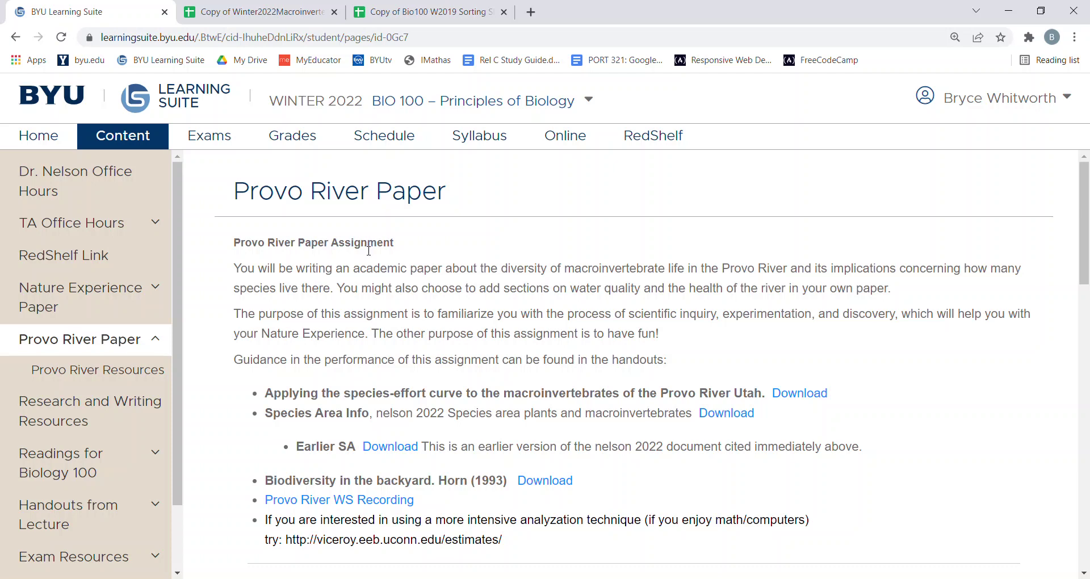
# Step: Review the Species Area Curves 2018-2022 chart in the finished copy of the macroinvertebrate spreadsheet
pyautogui.scroll(-5, 369, 251)
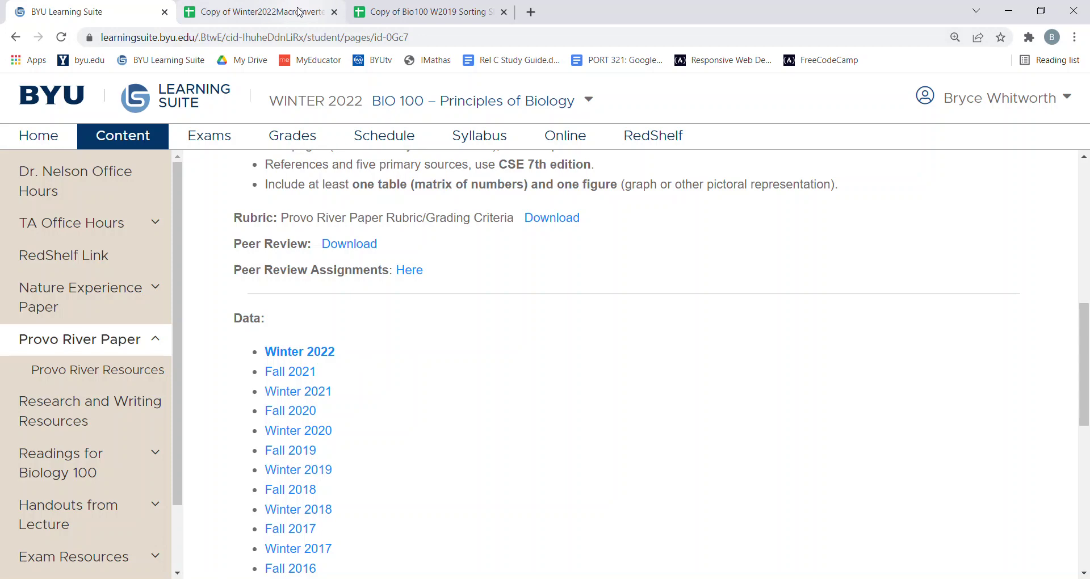
pyautogui.click(298, 11)
pyautogui.scroll(-2, 404, 310)
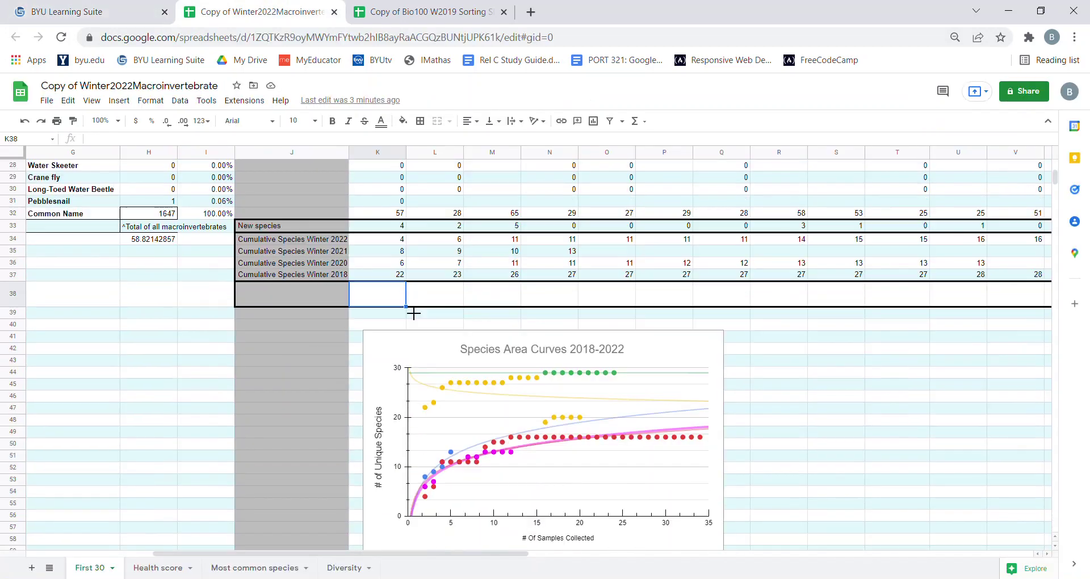
pyautogui.scroll(-2, 443, 374)
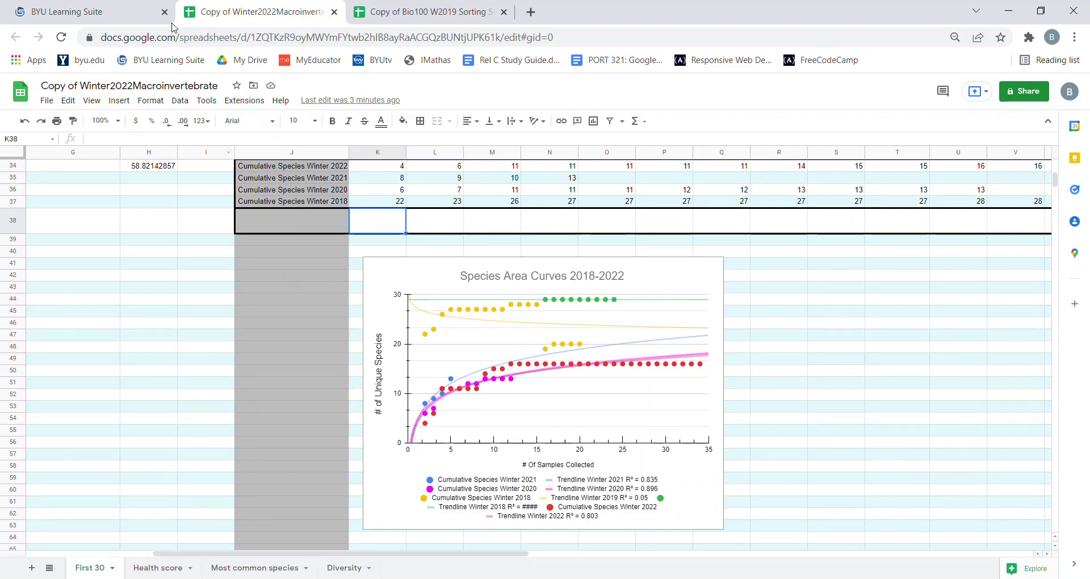
# Step: Return to the Provo River Paper page and open its Winter 2022 data spreadsheet
pyautogui.click(91, 10)
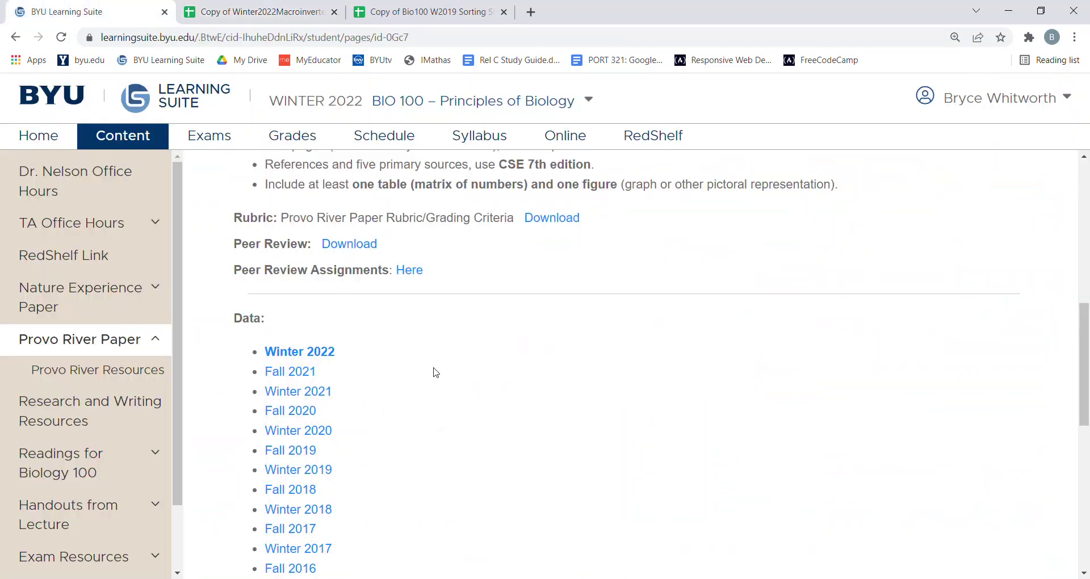
pyautogui.scroll(-1, 428, 369)
pyautogui.scroll(1, 426, 368)
pyautogui.click(323, 353)
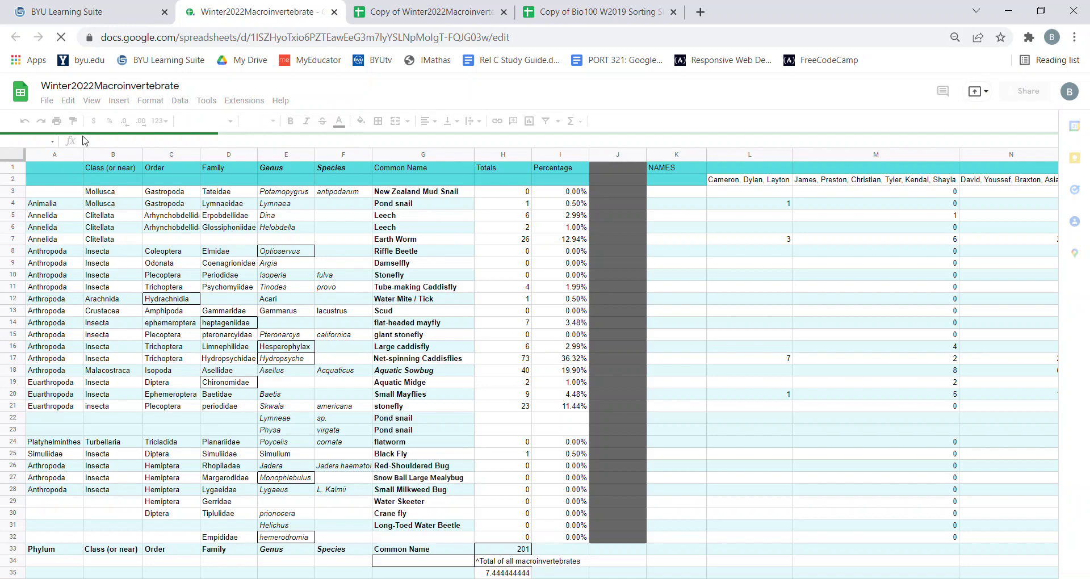
# Step: Make a copy of the spreadsheet in My Drive named Copy of Winter2022Macroinvertebrate and close the original
pyautogui.click(48, 102)
pyautogui.click(65, 181)
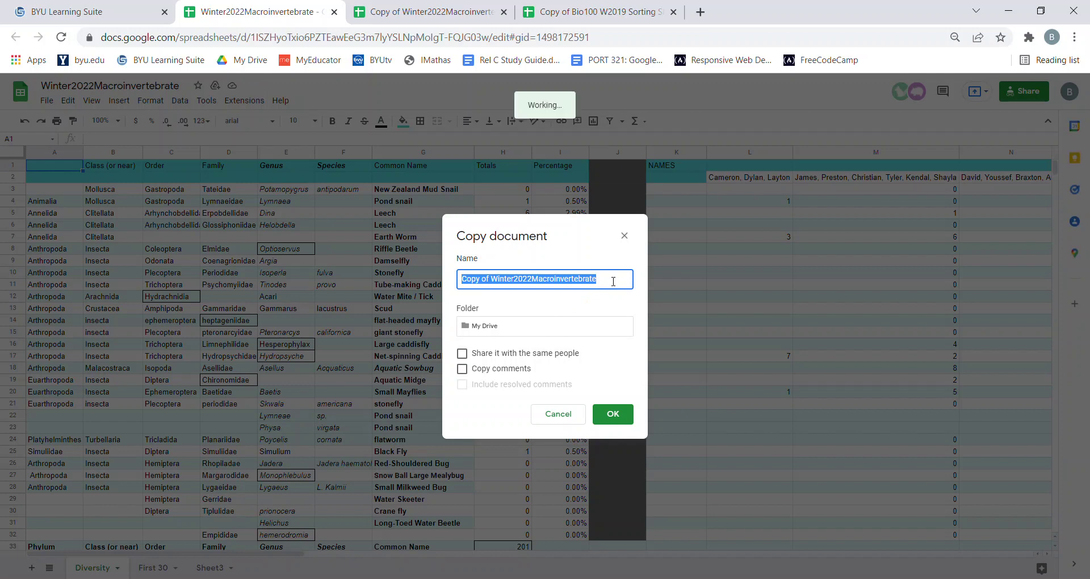
pyautogui.click(613, 414)
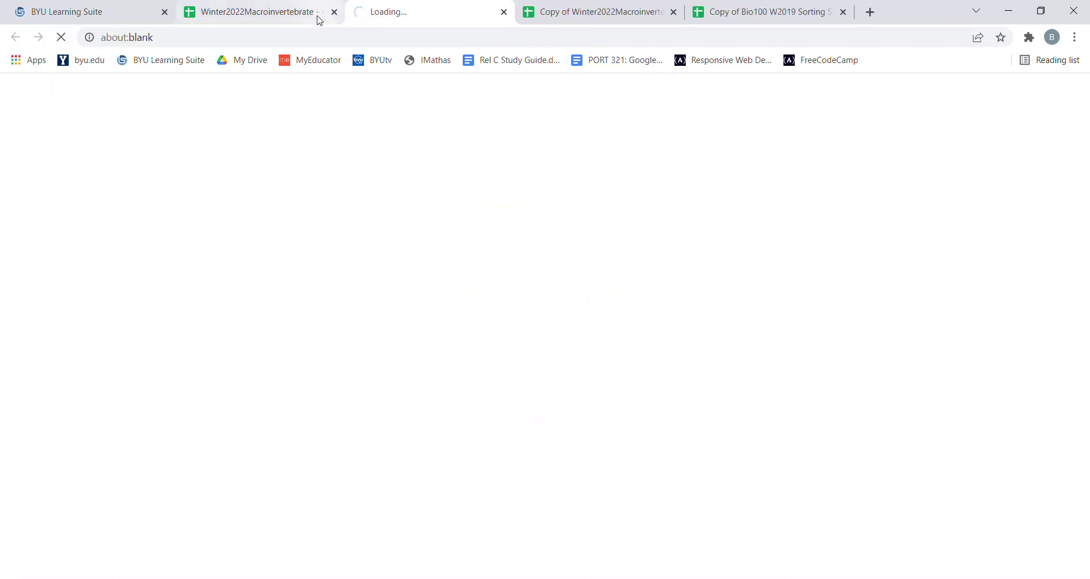
pyautogui.click(334, 12)
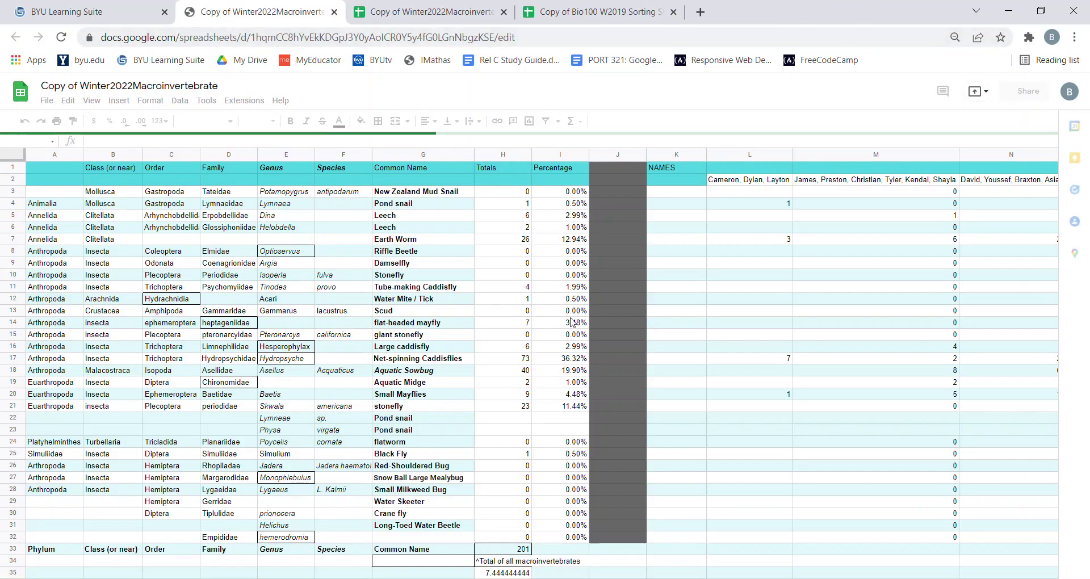
# Step: Look over the species totals and group sample columns on the Diversity sheet
pyautogui.scroll(-2, 500, 340)
pyautogui.scroll(1, 517, 373)
pyautogui.scroll(1, 551, 403)
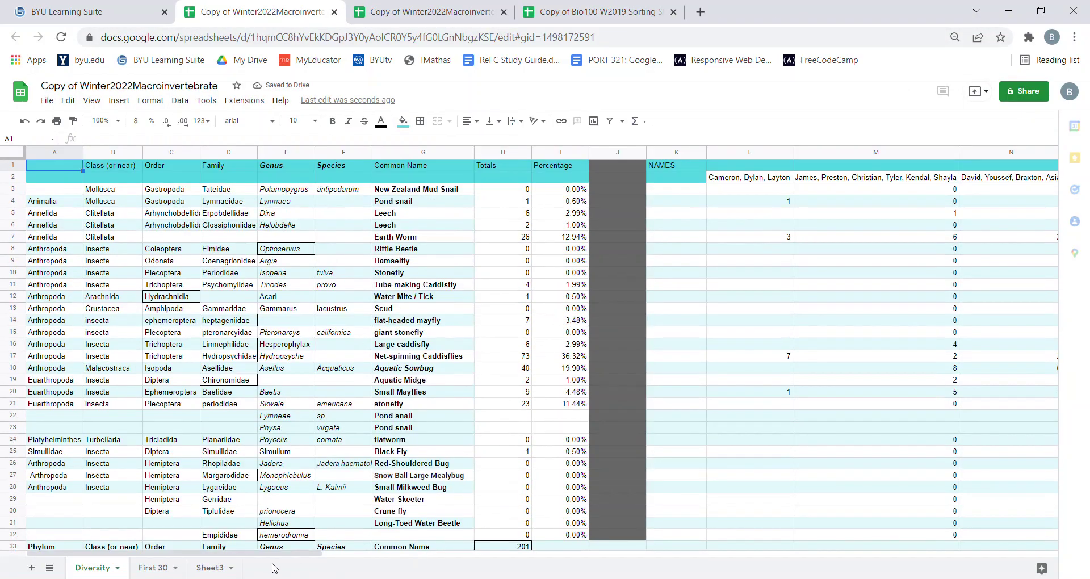
pyautogui.moveTo(228, 556); pyautogui.dragTo(340, 560)
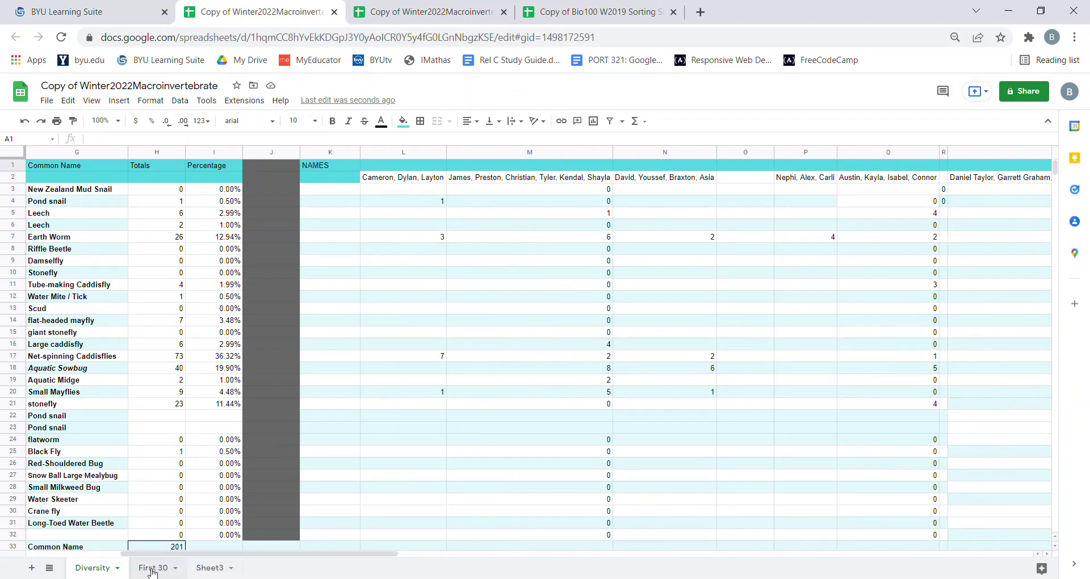
pyautogui.scroll(-2, 335, 443)
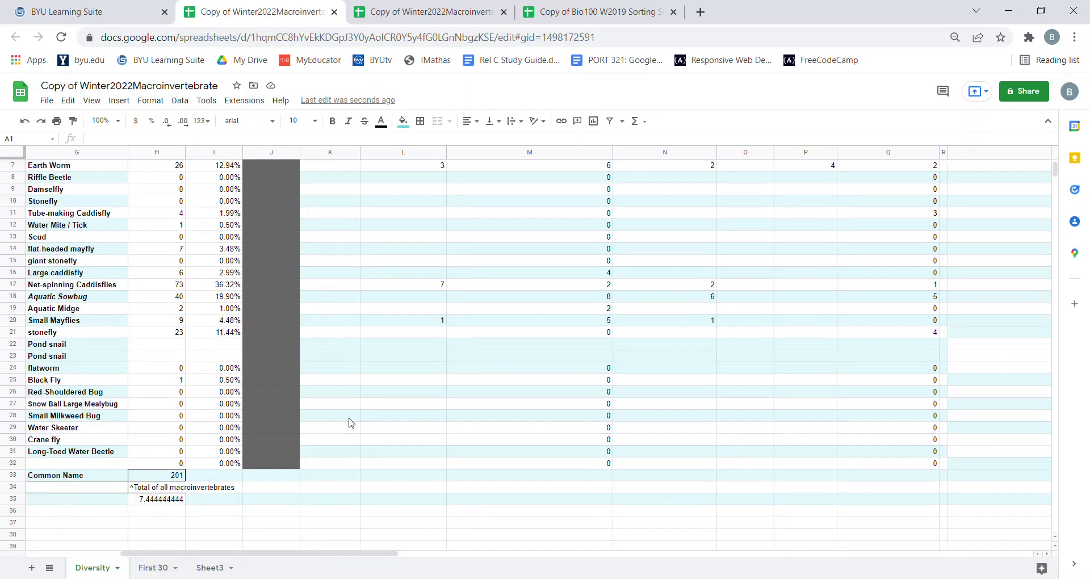
pyautogui.scroll(2, 346, 423)
# Step: Open the First 30 sheet and look over its species counts and totals row
pyautogui.click(154, 568)
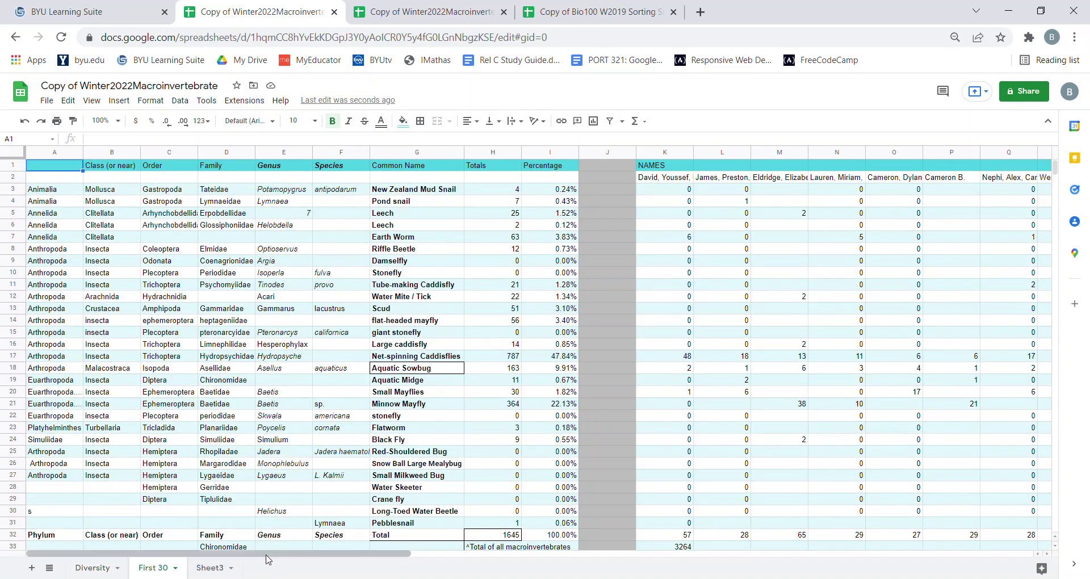
pyautogui.moveTo(269, 555); pyautogui.dragTo(404, 494)
pyautogui.scroll(-3, 399, 427)
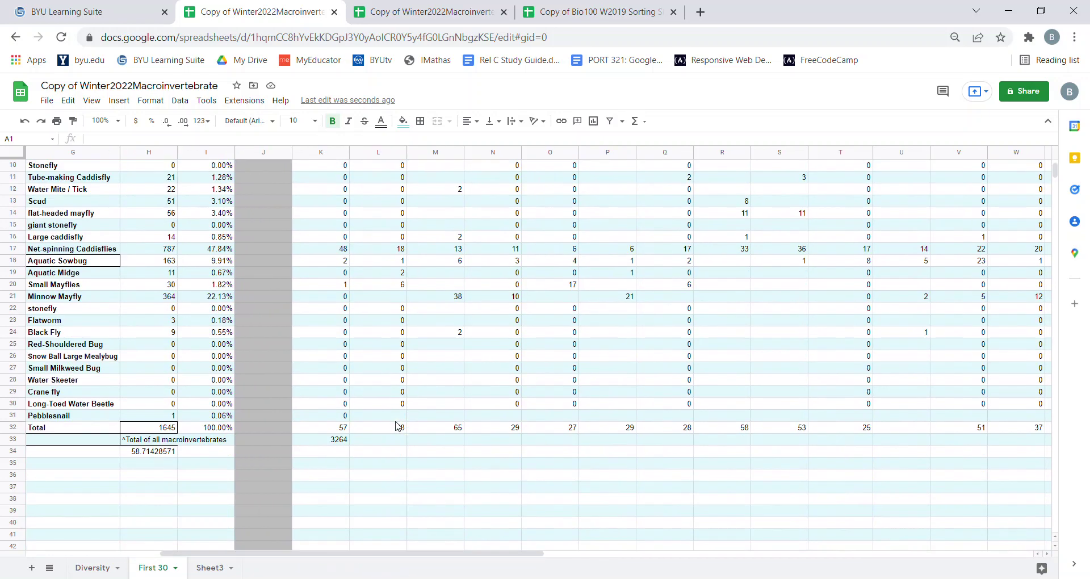
pyautogui.scroll(3, 396, 440)
pyautogui.scroll(-3, 371, 494)
pyautogui.scroll(3, 350, 516)
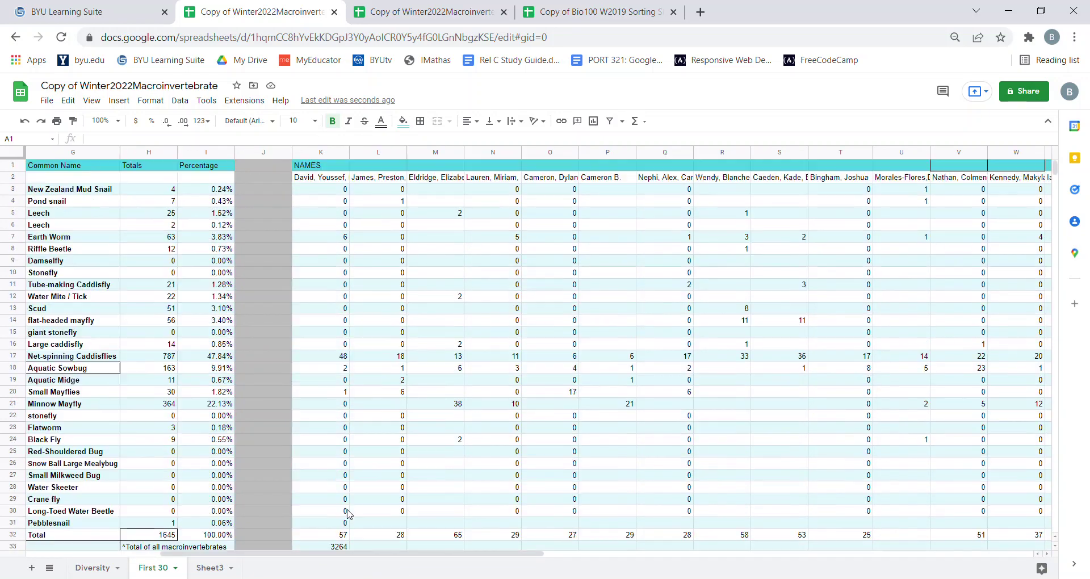
# Step: Clear all the group member names in row 2 of the First 30 sheet, cells K2 to AR2
pyautogui.moveTo(353, 552); pyautogui.dragTo(332, 554)
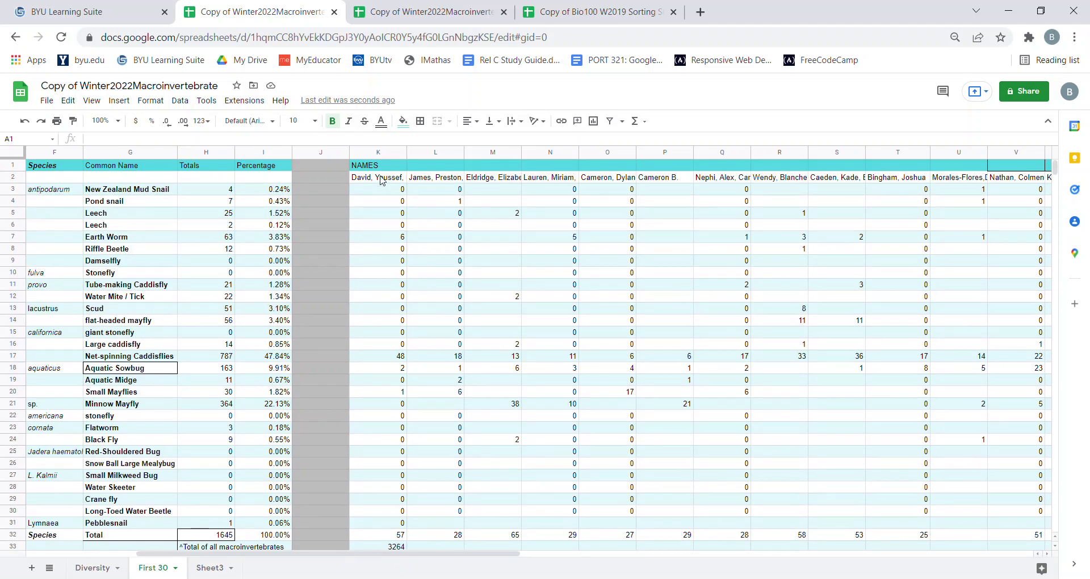
pyautogui.moveTo(382, 181); pyautogui.dragTo(858, 179)
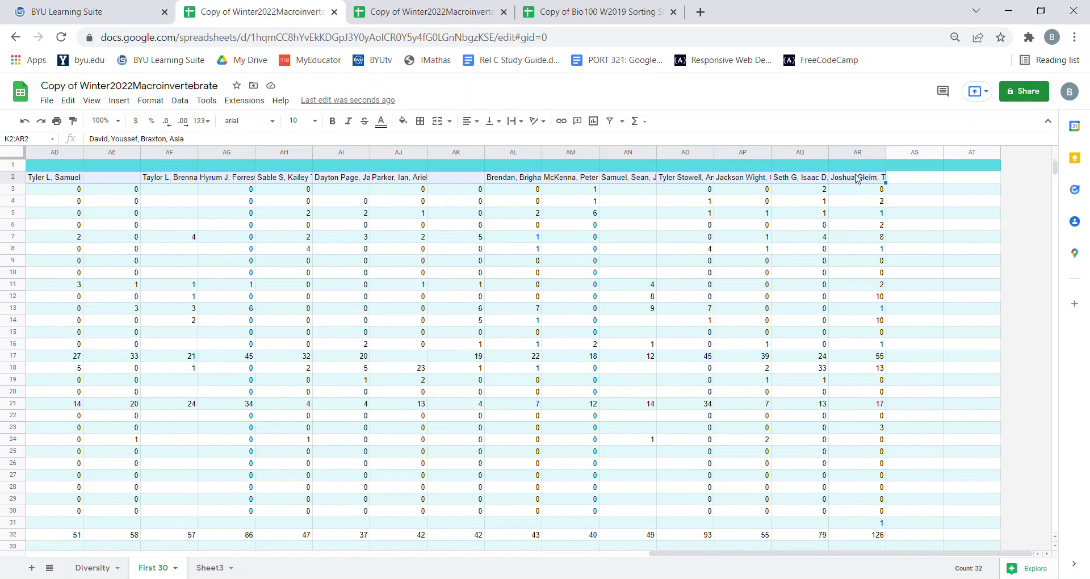
pyautogui.press('Delete')
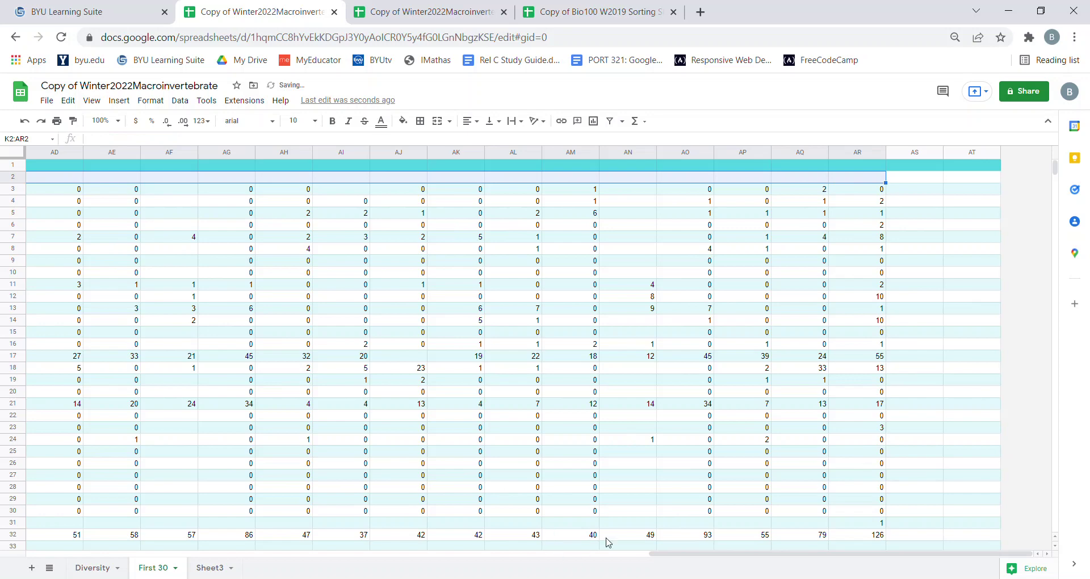
# Step: Enter the sample numbers 1 in cell K2 and 2 in cell L2
pyautogui.moveTo(675, 554); pyautogui.dragTo(192, 519)
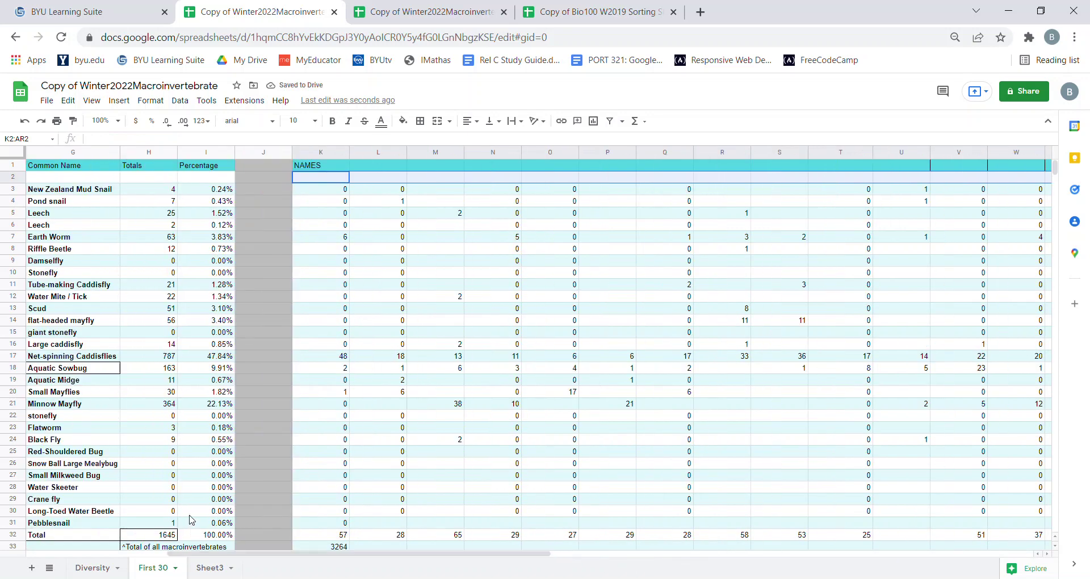
pyautogui.doubleClick(300, 180)
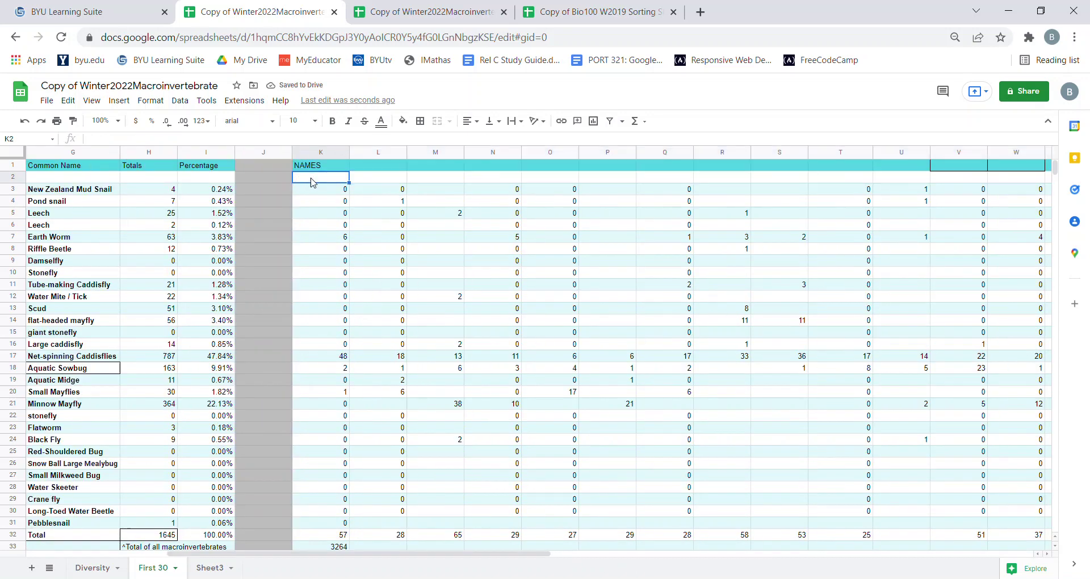
pyautogui.write('1')
pyautogui.doubleClick(373, 173)
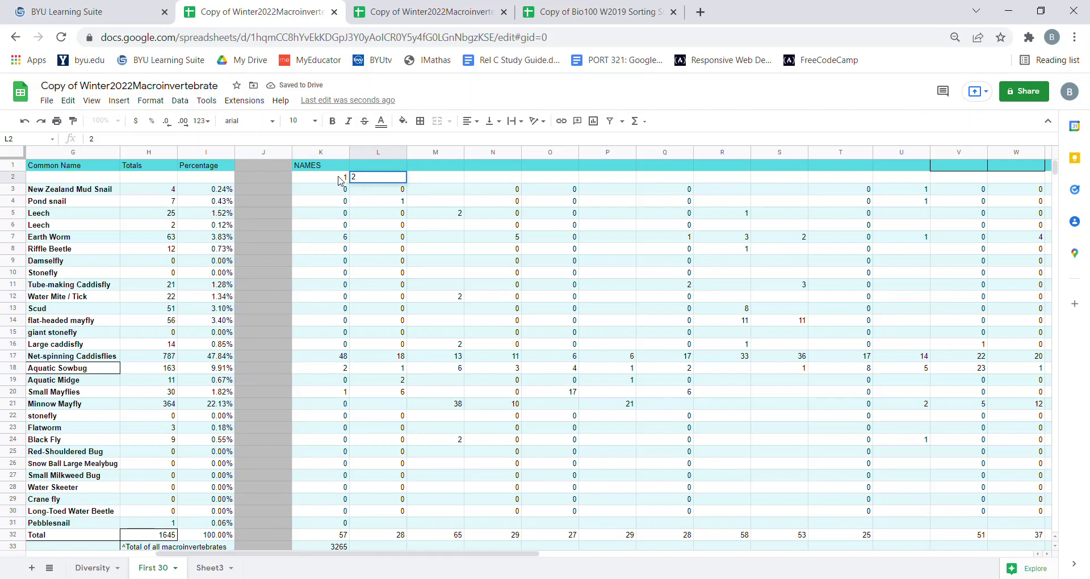
# Step: Extend the number series from K2:L2 across row 2 to AR2, numbering the samples up to 34
pyautogui.click(348, 179)
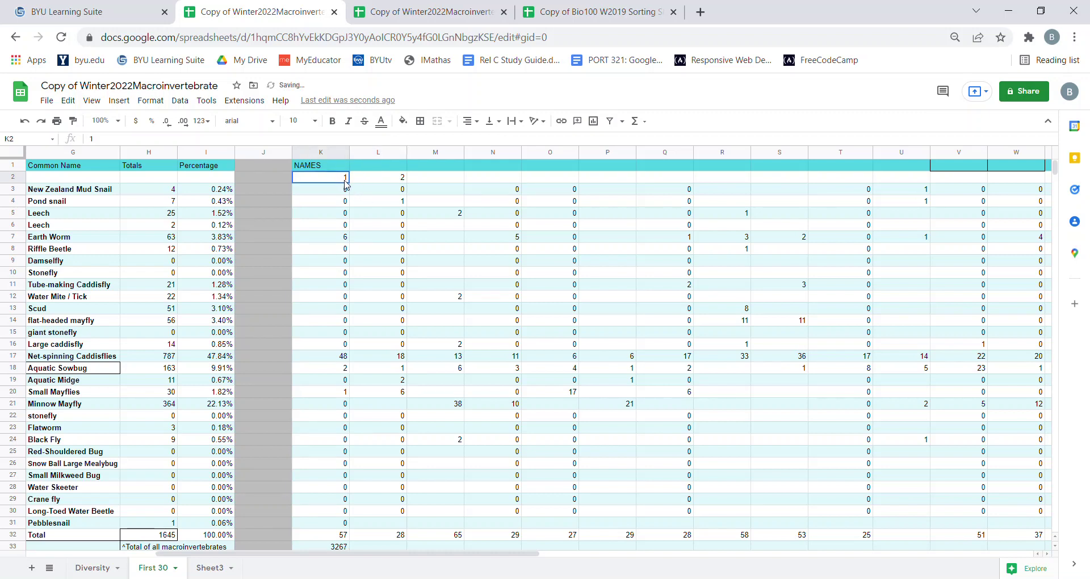
pyautogui.moveTo(347, 183); pyautogui.dragTo(383, 178)
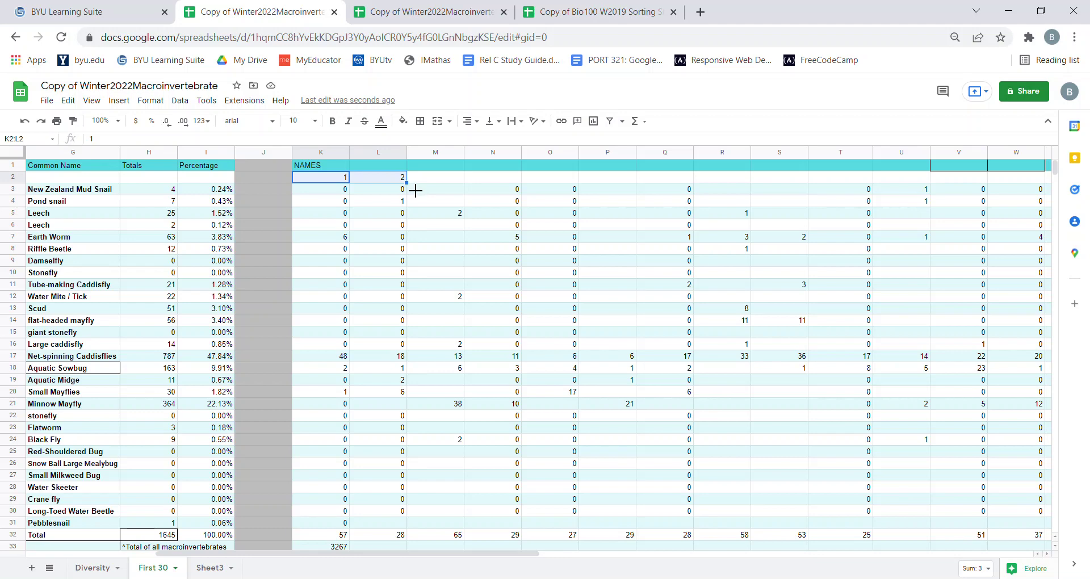
pyautogui.moveTo(414, 190); pyautogui.dragTo(878, 185)
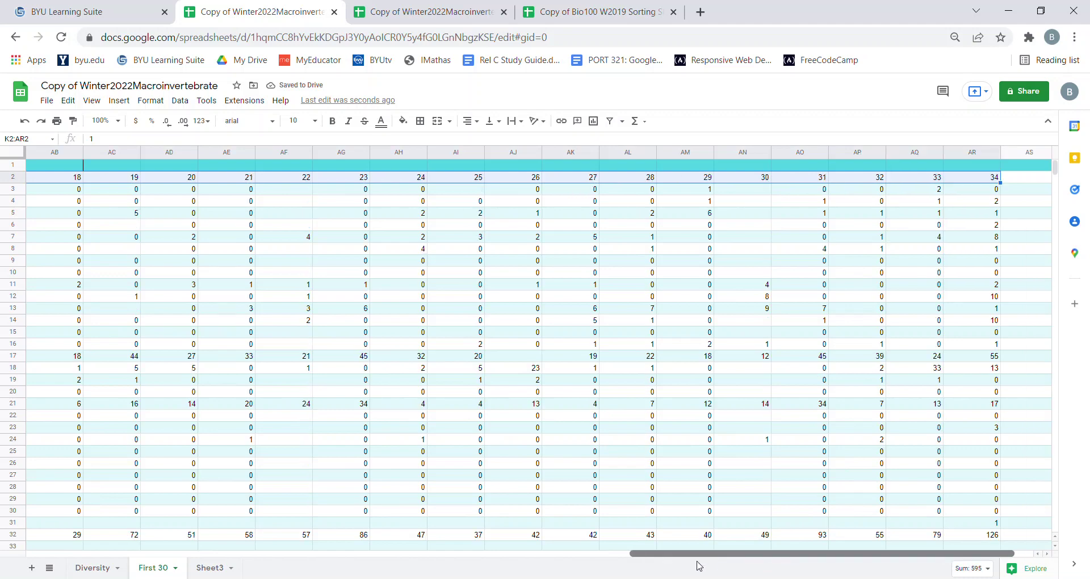
pyautogui.moveTo(699, 555); pyautogui.dragTo(303, 554)
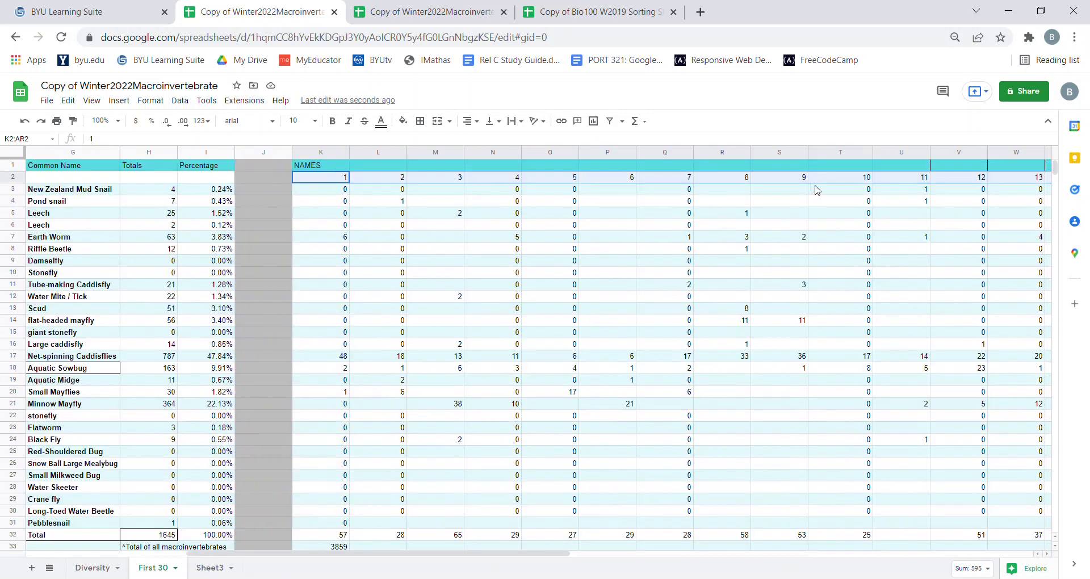
# Step: Examine the species counts under the sample numbers, going cell by cell through samples 1 to 7 in row 3
pyautogui.scroll(-1, 516, 214)
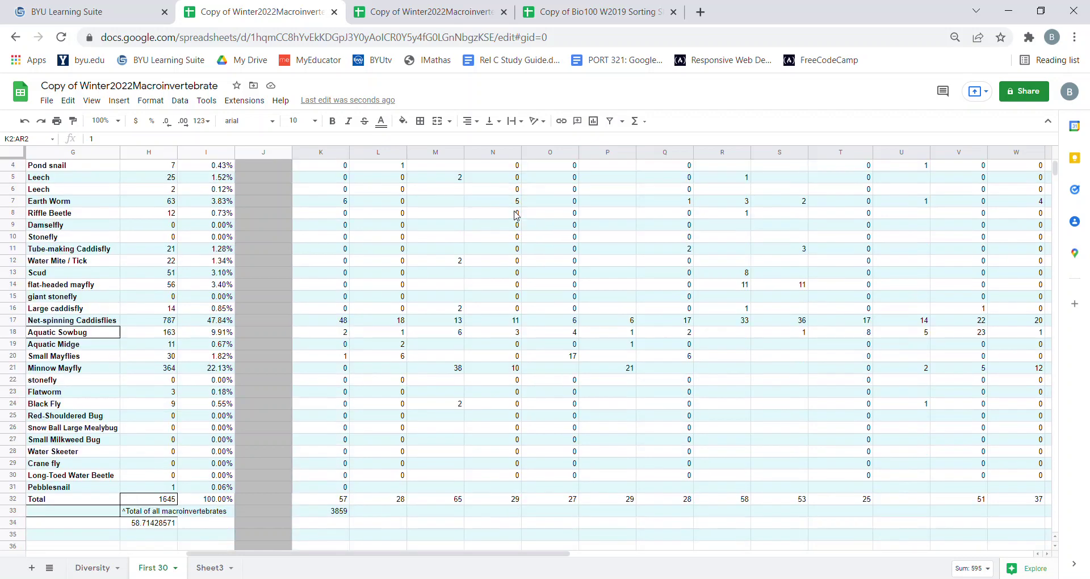
pyautogui.scroll(1, 517, 216)
pyautogui.scroll(-2, 491, 229)
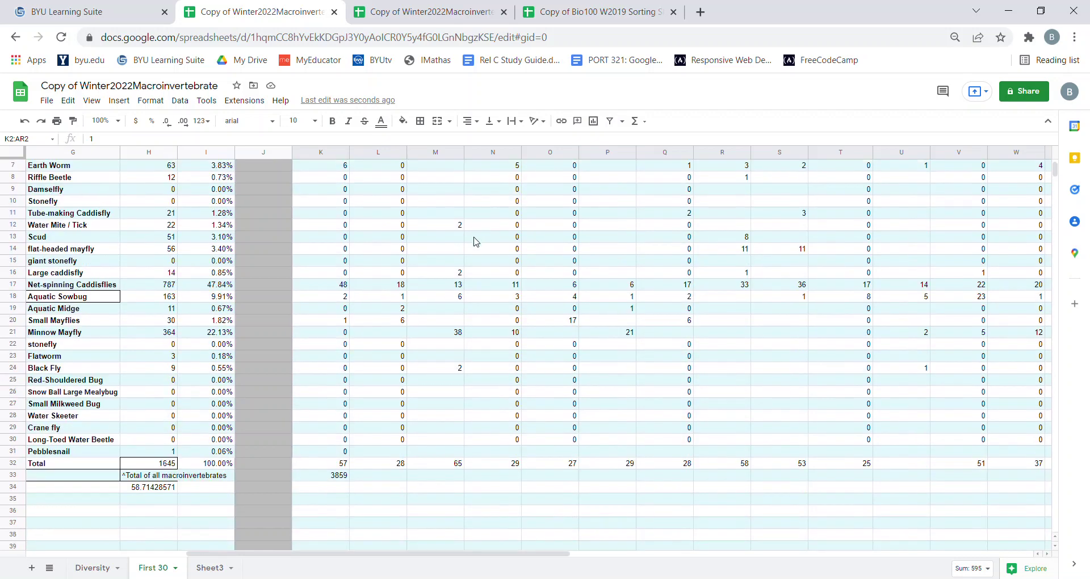
pyautogui.scroll(-2, 447, 323)
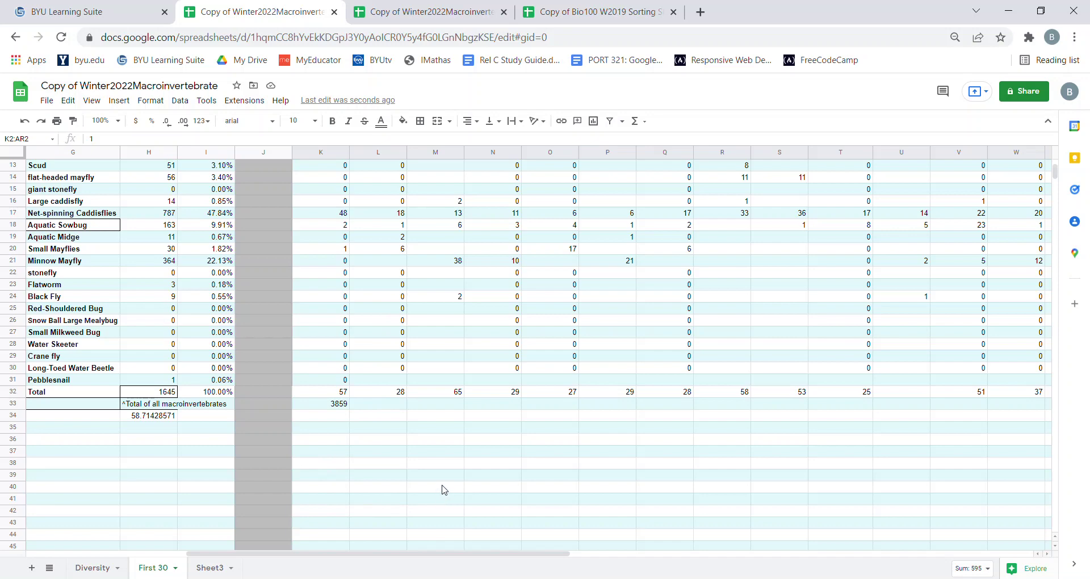
pyautogui.scroll(4, 452, 464)
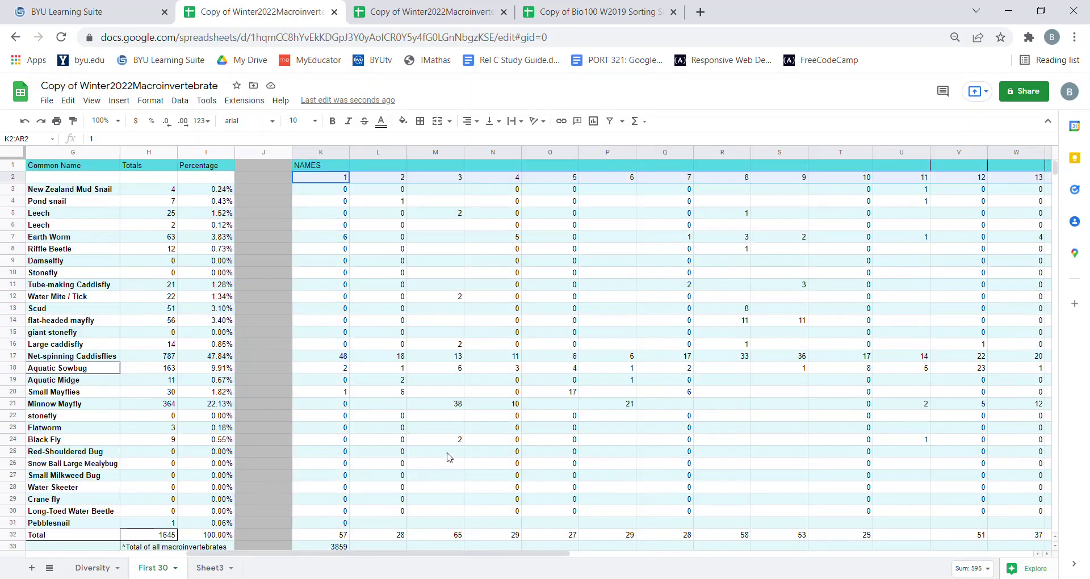
pyautogui.click(343, 190)
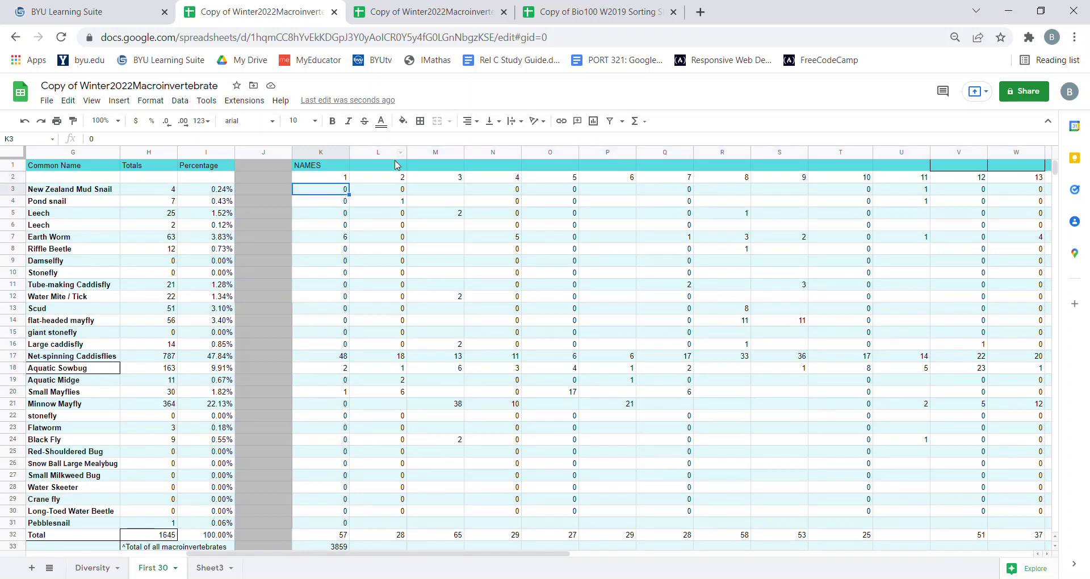
pyautogui.press('Right')
pyautogui.press('Right')
pyautogui.press('Right')
pyautogui.press('Right')
pyautogui.press('Right')
pyautogui.press('Right')
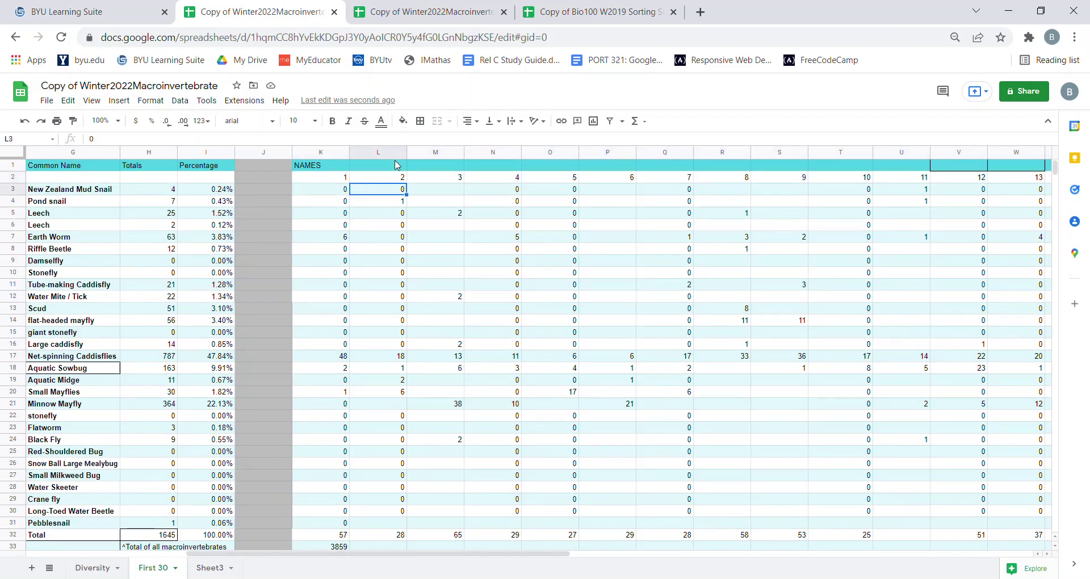
pyautogui.press('Left')
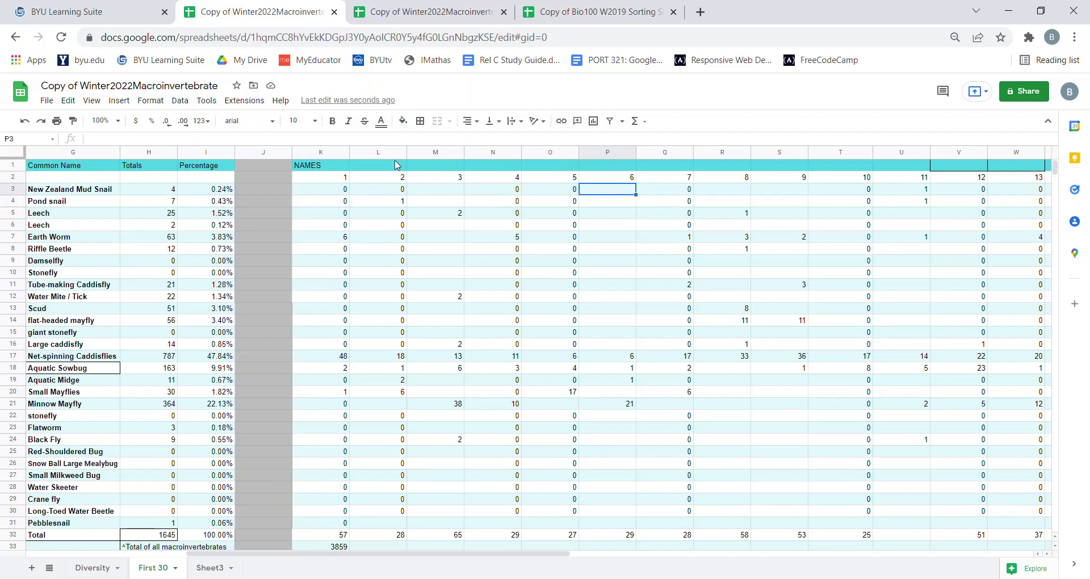
pyautogui.press('Left')
pyautogui.press('Left')
pyautogui.press('Left')
pyautogui.press('Left')
pyautogui.press('Left')
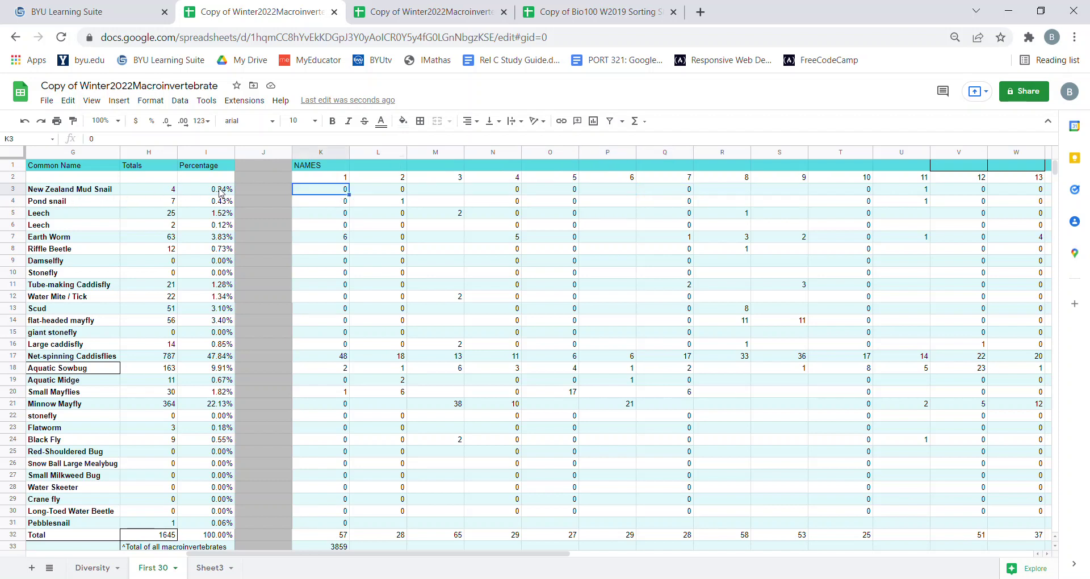
# Step: Find the first sample with a non-zero New Zealand Mud Snail count in row 3 and fill that cell, U3, with yellow
pyautogui.click(81, 191)
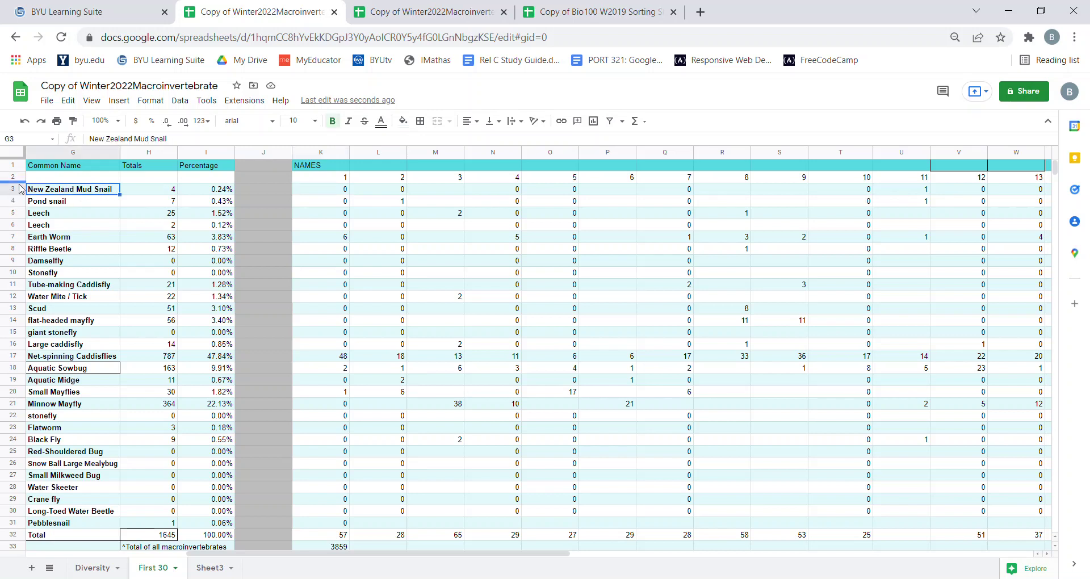
pyautogui.click(21, 189)
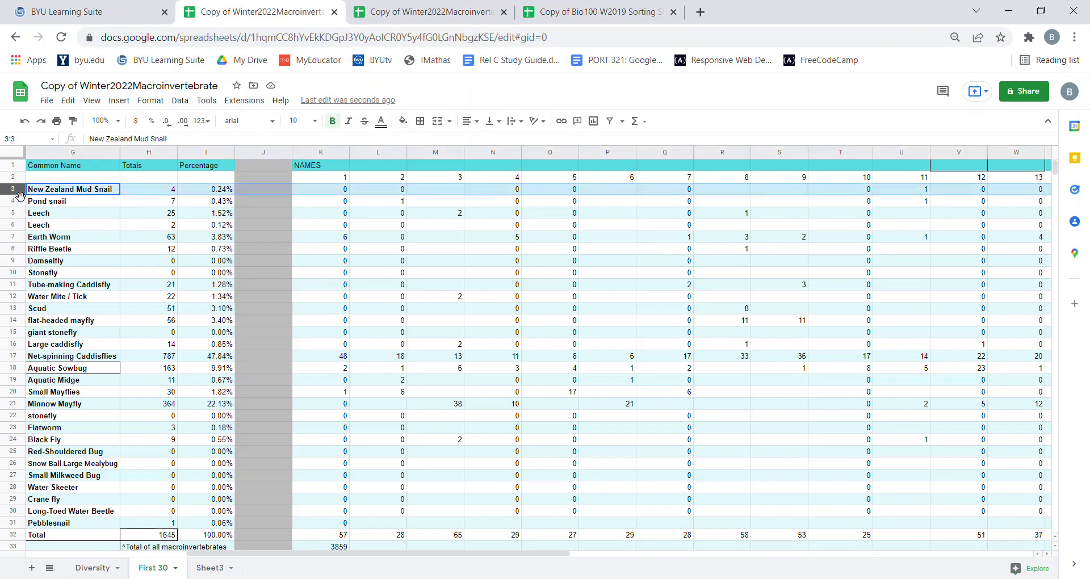
pyautogui.click(332, 191)
pyautogui.press('Right')
pyautogui.press('Right')
pyautogui.press('Right')
pyautogui.press('Right')
pyautogui.press('Right')
pyautogui.press('Right')
pyautogui.press('Right')
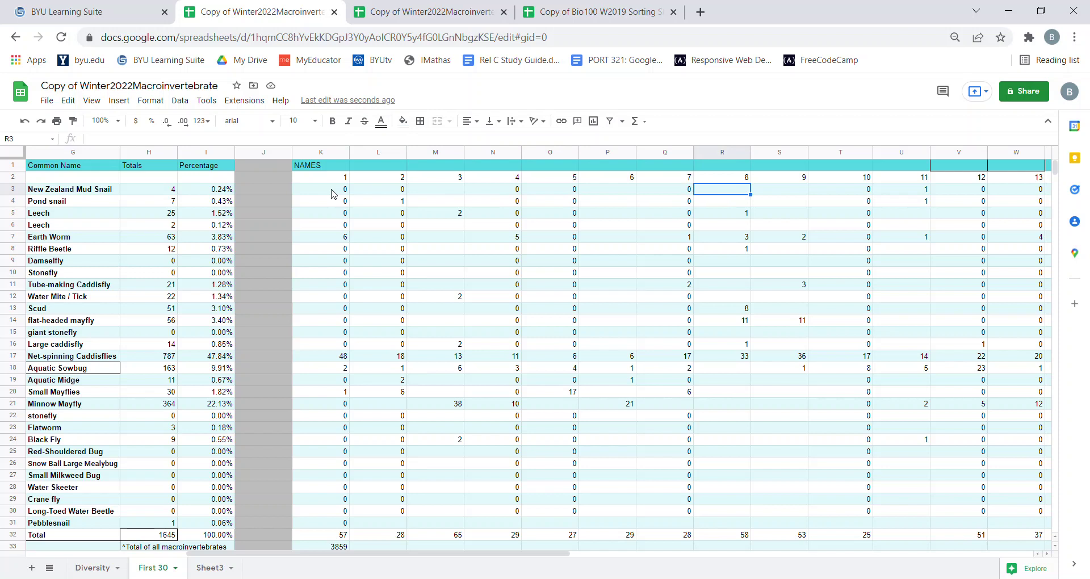
pyautogui.press('Right')
pyautogui.press('Right')
pyautogui.press('Right')
pyautogui.press('Right')
pyautogui.press('Left')
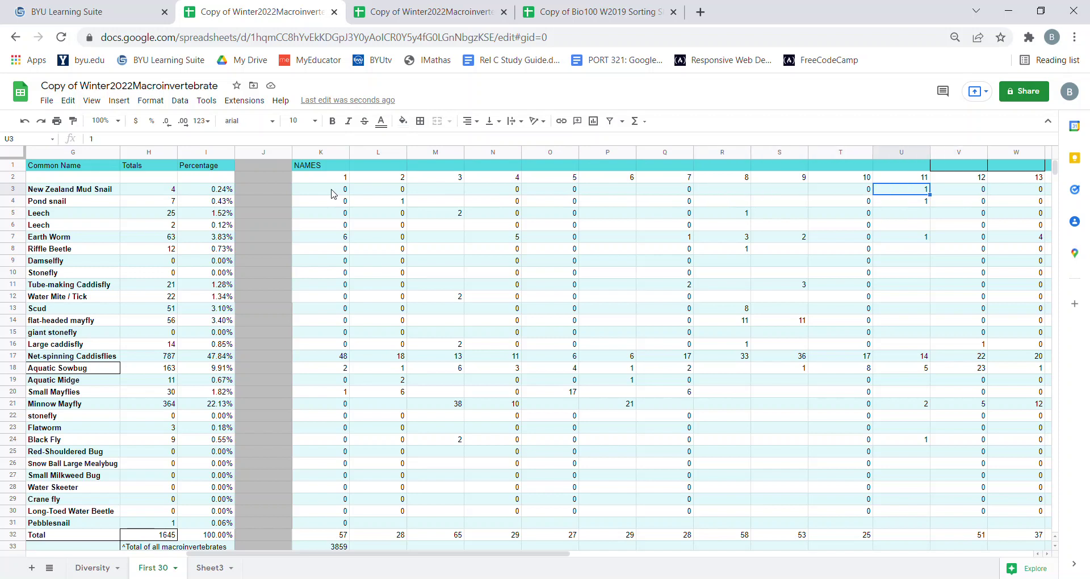
pyautogui.click(403, 121)
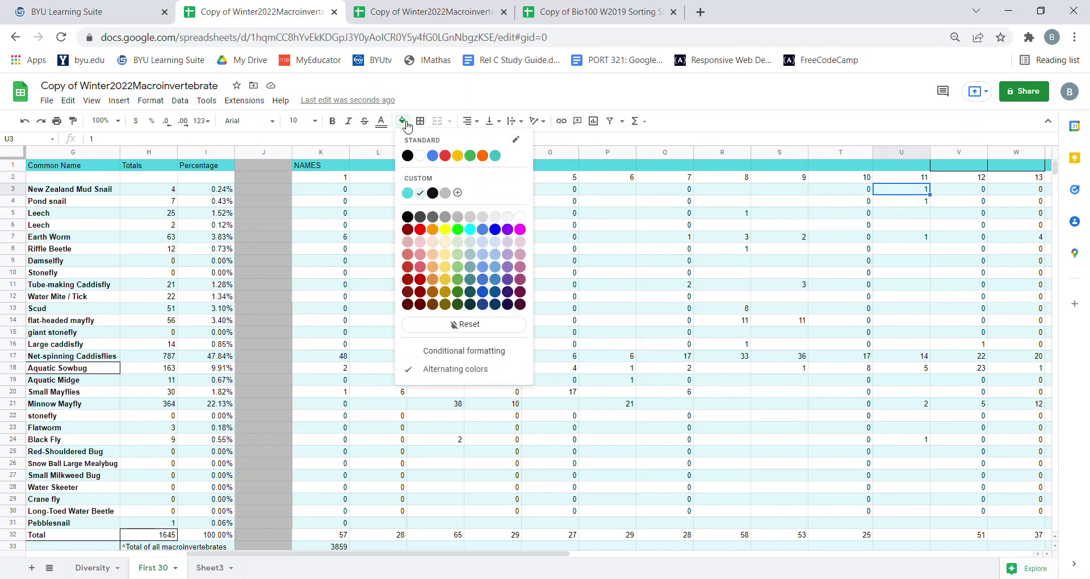
pyautogui.click(458, 156)
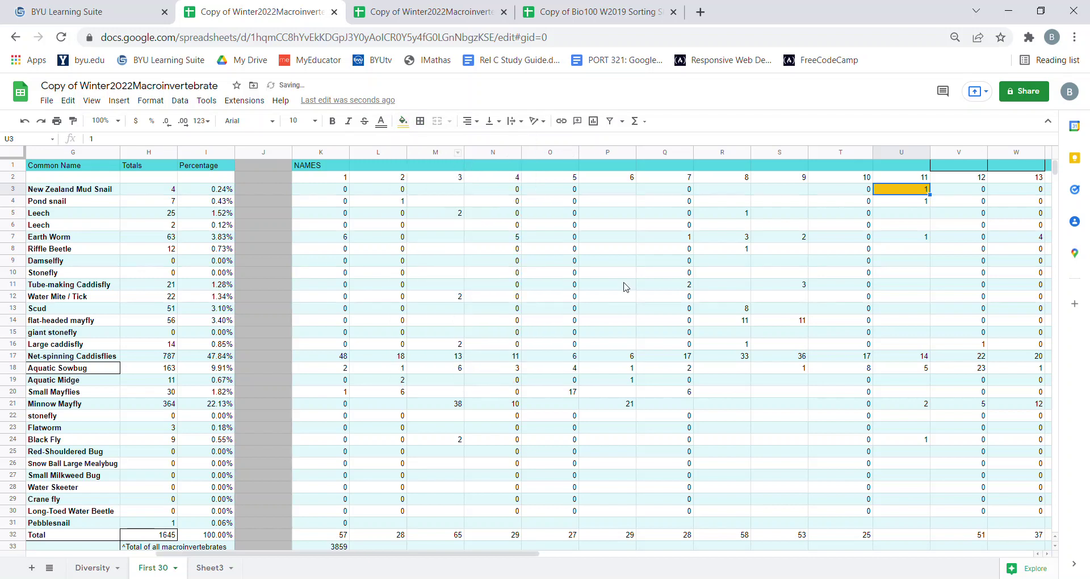
# Step: Find the first non-zero Pond snail count in row 4 and fill that cell, L4, with yellow
pyautogui.click(328, 193)
pyautogui.press('Right')
pyautogui.press('Right')
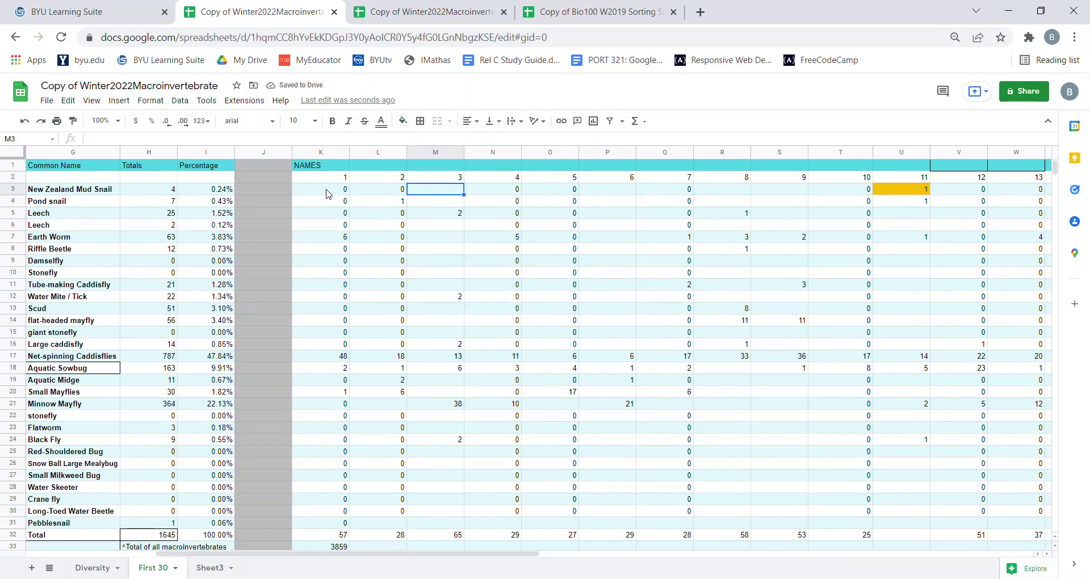
pyautogui.press('Right')
pyautogui.press('Down')
pyautogui.press('Left')
pyautogui.press('Left')
pyautogui.press('Left')
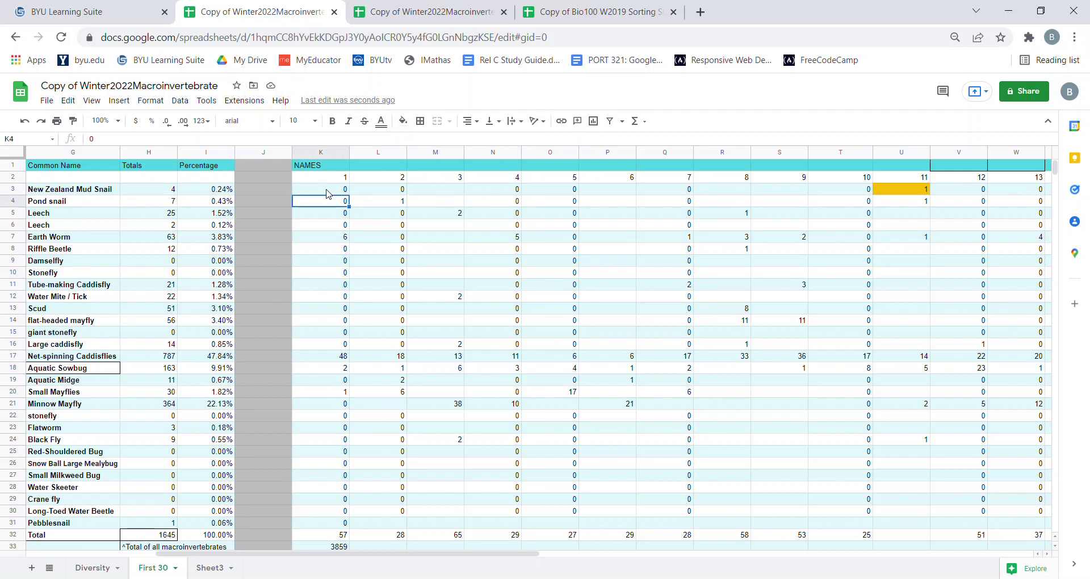
pyautogui.press('Right')
pyautogui.click(404, 122)
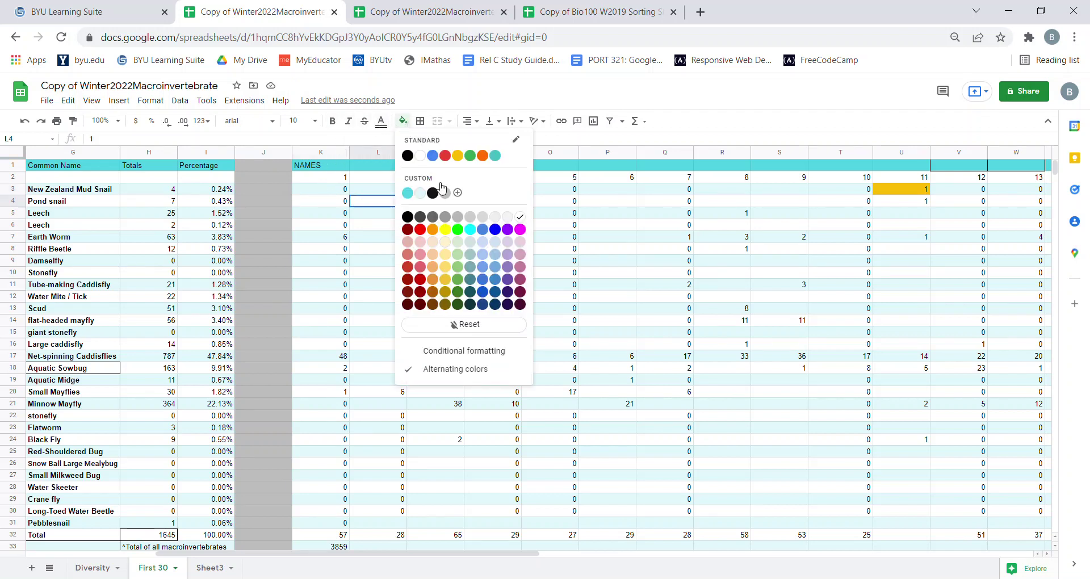
pyautogui.click(435, 230)
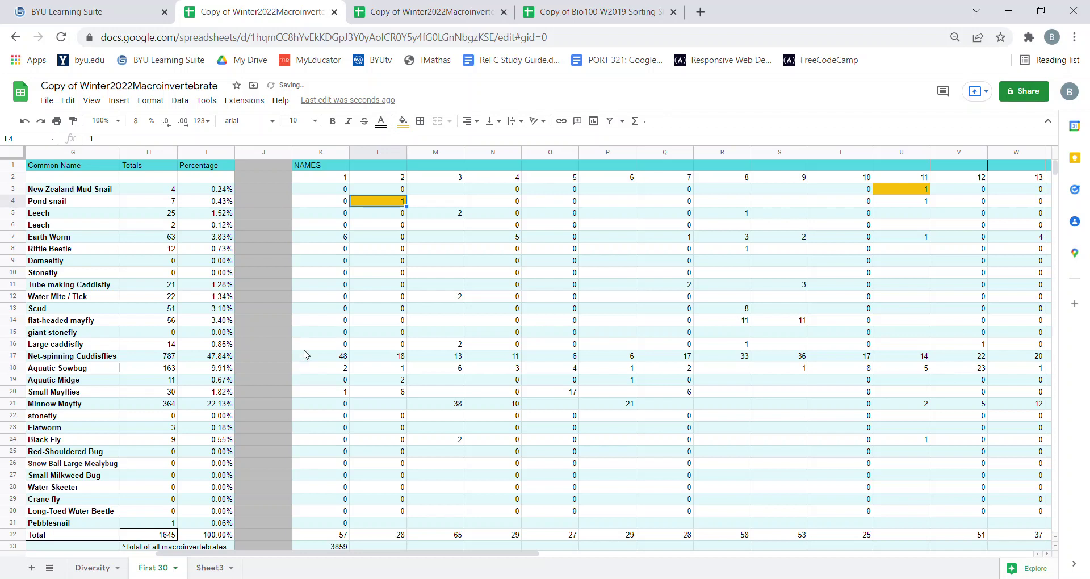
# Step: Find the first non-zero Leech count in row 5 and fill that cell, M5, with orange
pyautogui.click(332, 217)
pyautogui.press('Right')
pyautogui.press('Right')
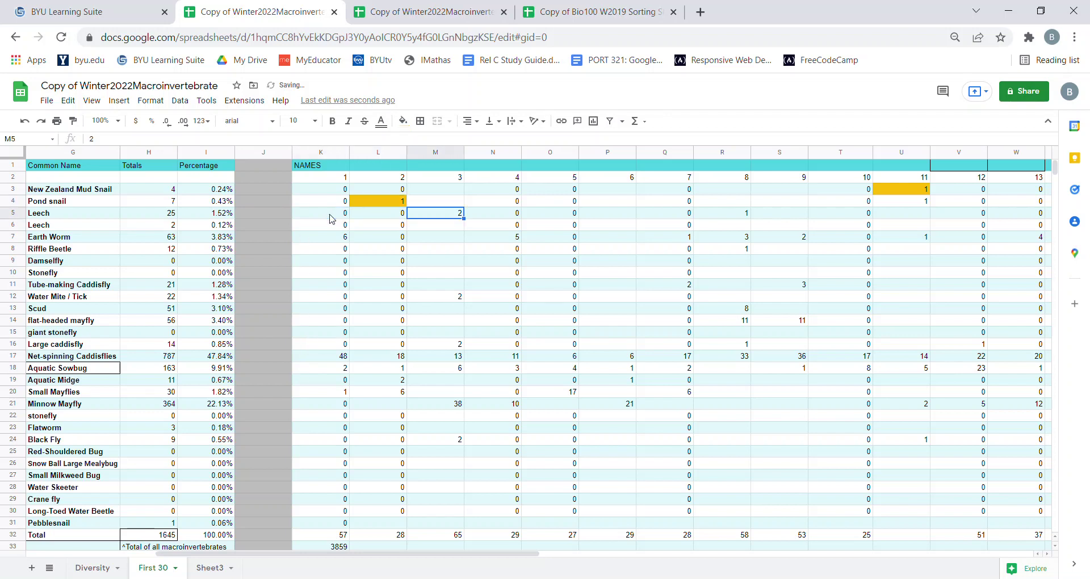
pyautogui.click(403, 121)
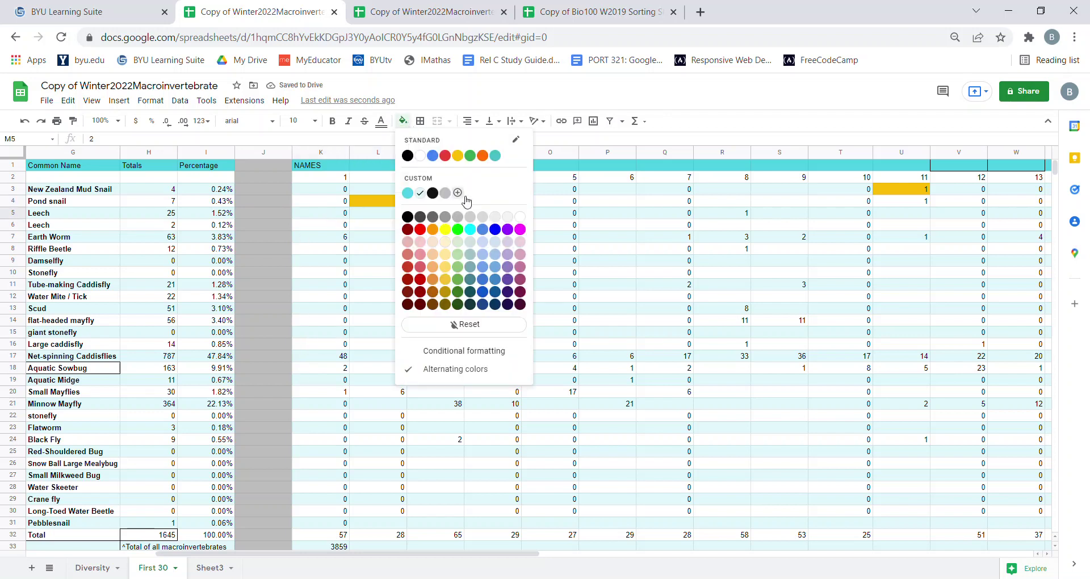
pyautogui.click(434, 230)
# Step: Examine the second Leech row, row 6, cell by cell across the samples for its first non-zero count
pyautogui.press('Down')
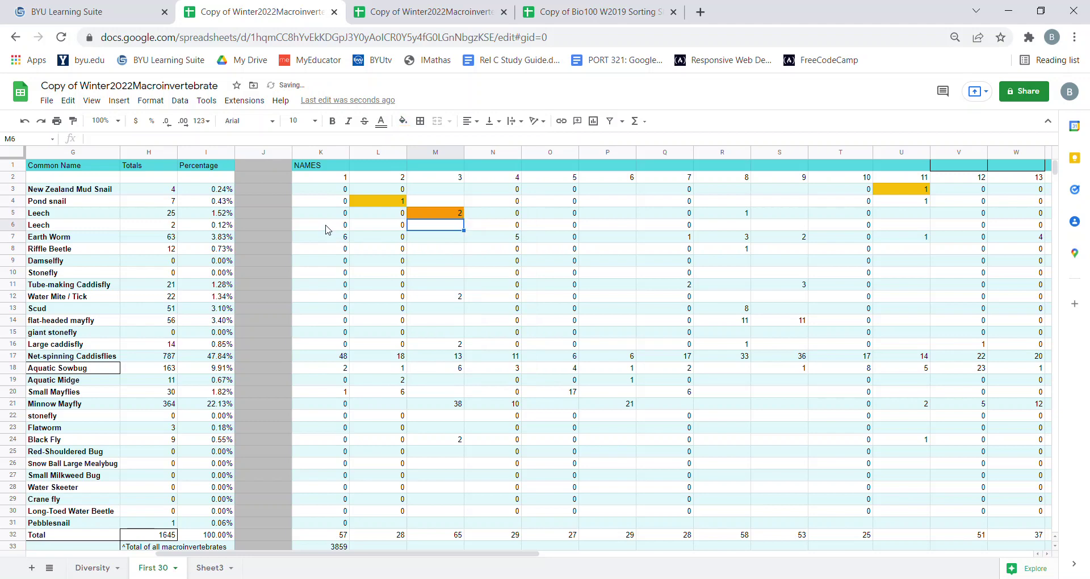
pyautogui.press('Left')
pyautogui.press('Left')
pyautogui.press('Right')
pyautogui.press('Right')
pyautogui.press('Right')
pyautogui.press('Right')
pyautogui.press('Right')
pyautogui.press('Right')
pyautogui.press('Right')
pyautogui.press('Right')
pyautogui.press('Right')
pyautogui.press('Right')
pyautogui.press('Right')
pyautogui.press('Right')
pyautogui.press('Right')
pyautogui.press('Right')
pyautogui.press('Right')
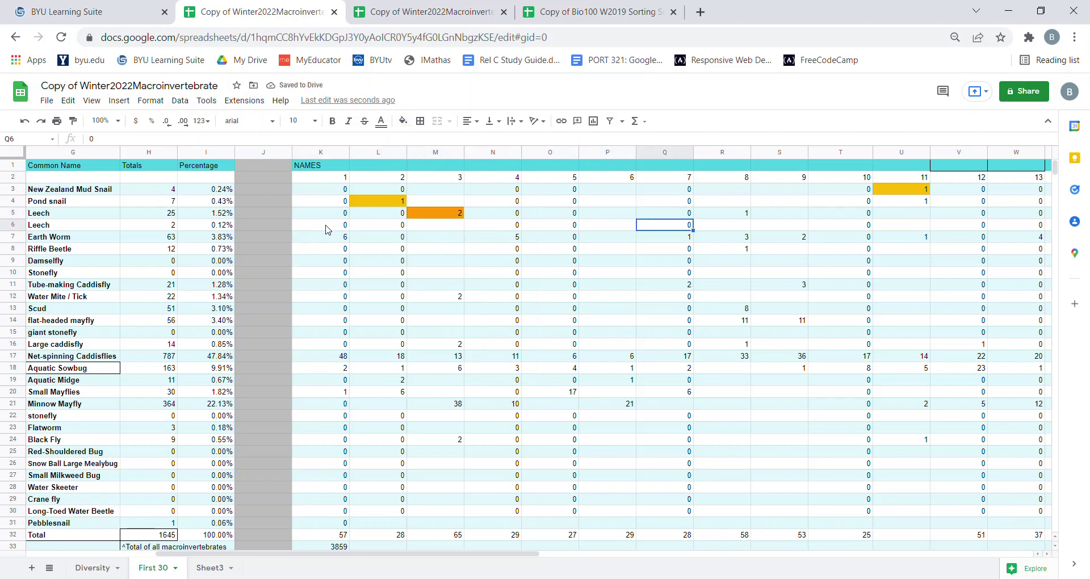
pyautogui.press('Right')
pyautogui.press('Right')
pyautogui.press('Right')
pyautogui.press('Right')
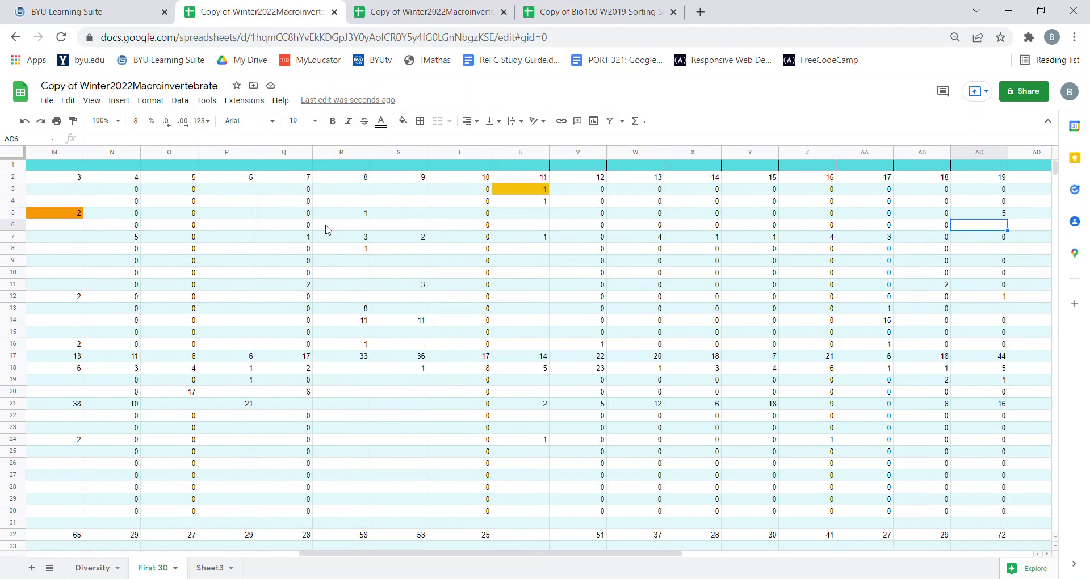
pyautogui.press('Right')
pyautogui.press('Right')
pyautogui.press('Right')
pyautogui.press('Right')
pyautogui.press('Right')
pyautogui.press('Right')
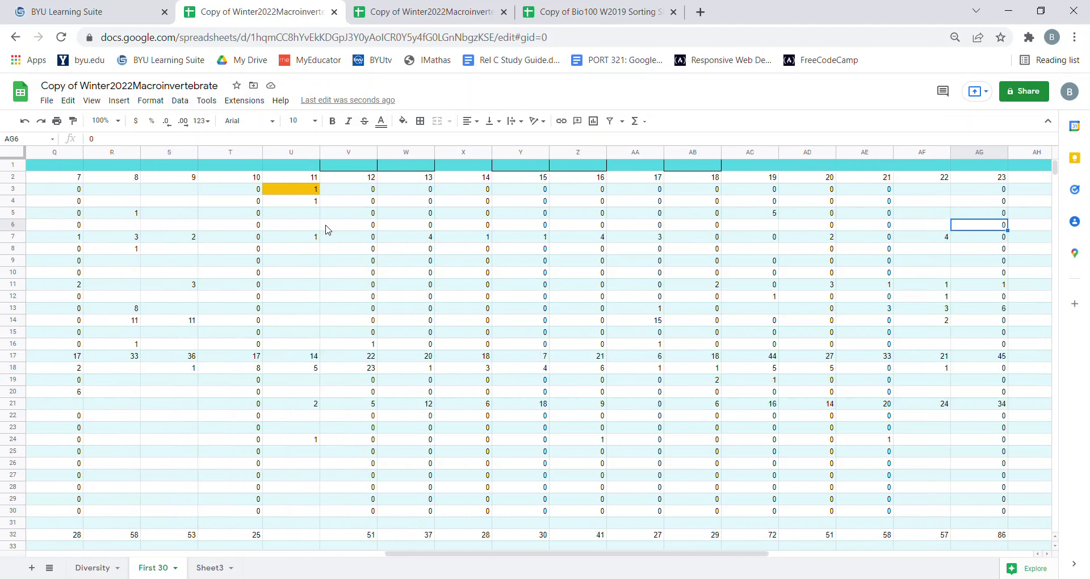
pyautogui.press('Right')
pyautogui.press('Right')
pyautogui.press('Right')
pyautogui.press('Right')
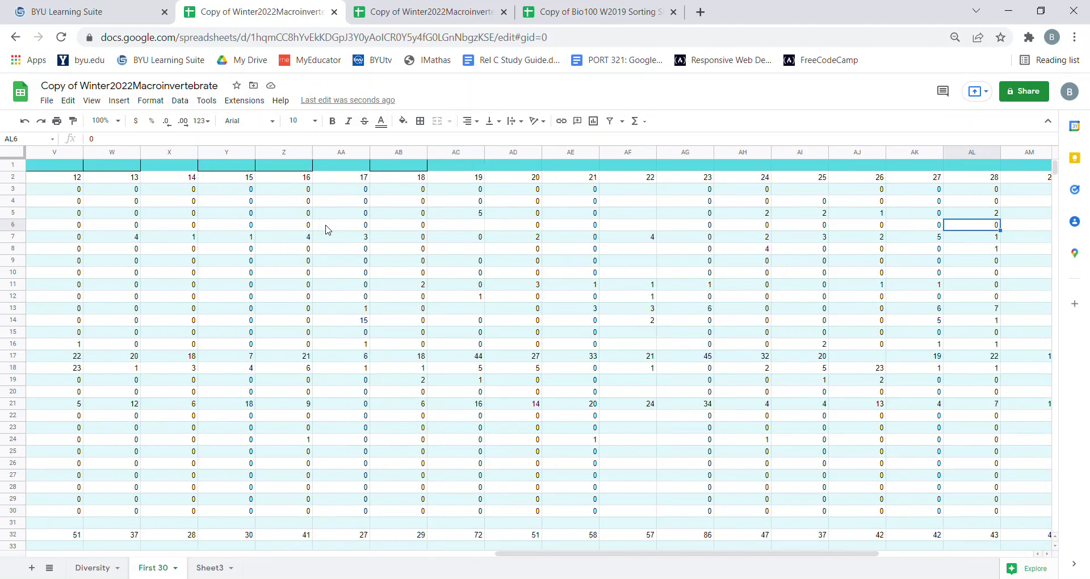
pyautogui.press('Left')
pyautogui.press('Left')
pyautogui.press('Left')
pyautogui.press('Left')
pyautogui.press('Left')
pyautogui.press('Left')
pyautogui.press('Left')
pyautogui.press('Left')
pyautogui.press('Left')
pyautogui.press('Left')
pyautogui.press('Left')
pyautogui.press('Left')
pyautogui.press('Left')
pyautogui.press('Left')
pyautogui.press('Left')
pyautogui.press('Left')
pyautogui.press('Left')
pyautogui.press('Left')
pyautogui.press('Left')
pyautogui.press('Left')
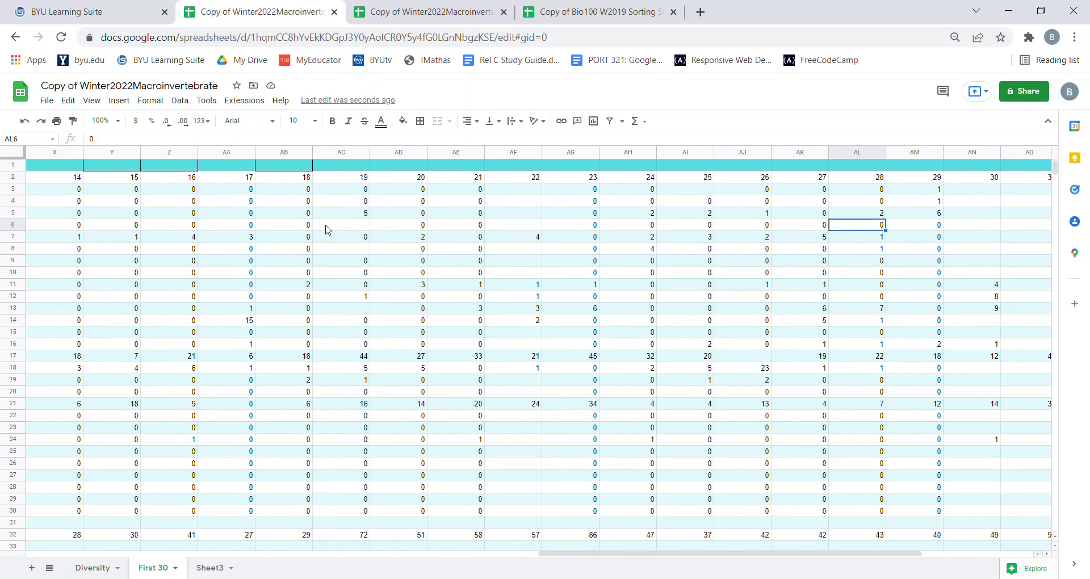
pyautogui.press('Left')
pyautogui.press('Left')
pyautogui.press('Left')
pyautogui.press('Left')
pyautogui.press('Left')
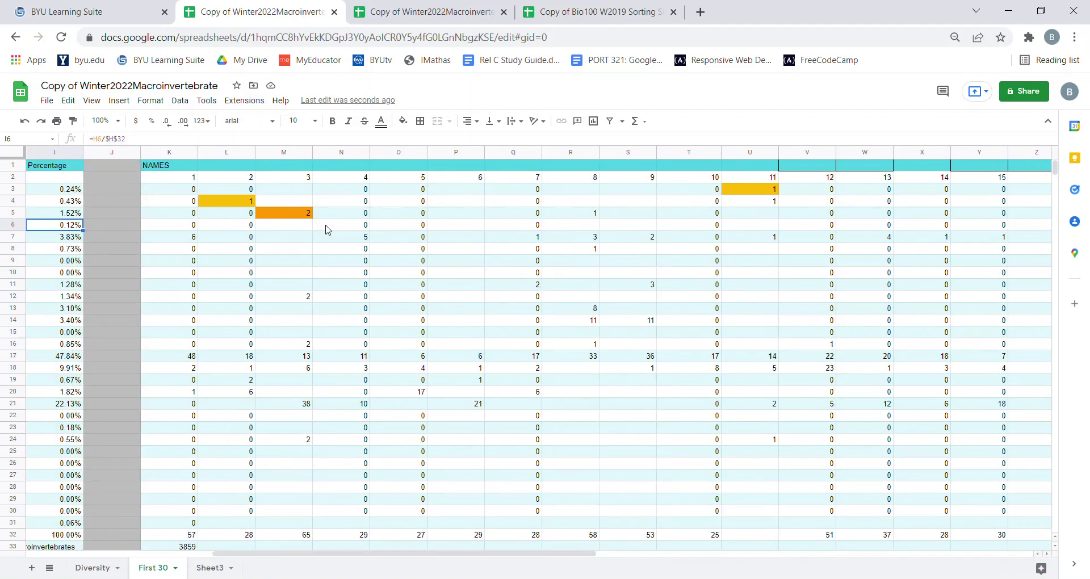
pyautogui.press('Right')
pyautogui.press('Right')
pyautogui.press('Right')
pyautogui.press('Right')
pyautogui.press('Right')
pyautogui.press('Right')
pyautogui.press('Right')
pyautogui.press('Right')
pyautogui.press('Right')
pyautogui.press('Right')
pyautogui.press('Right')
pyautogui.press('Right')
pyautogui.press('Right')
pyautogui.press('Right')
pyautogui.press('Right')
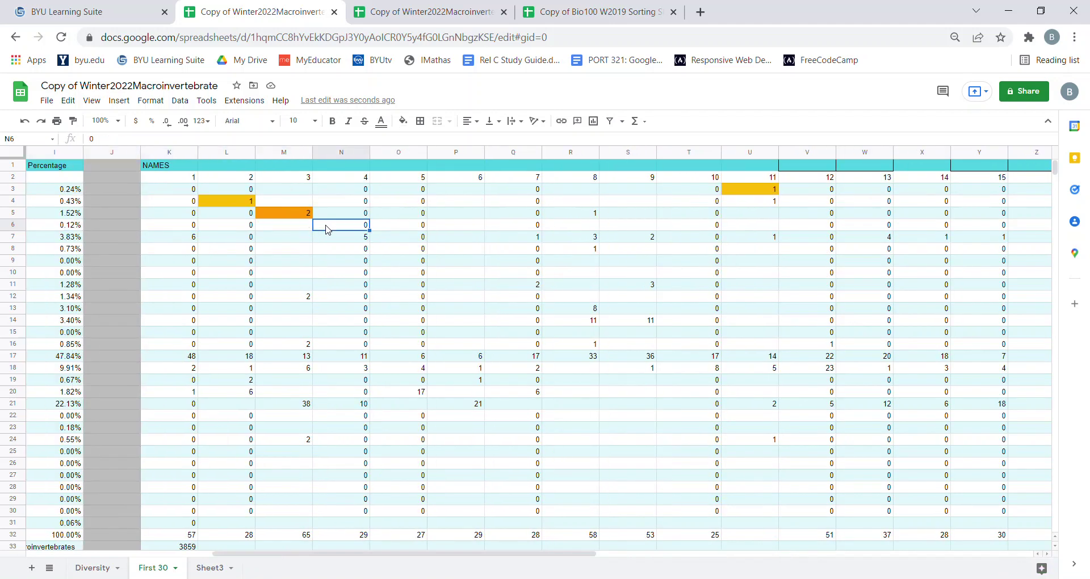
pyautogui.press('Right')
pyautogui.press('Right')
pyautogui.press('Right')
pyautogui.press('Right')
pyautogui.press('Right')
pyautogui.press('Right')
pyautogui.press('Right')
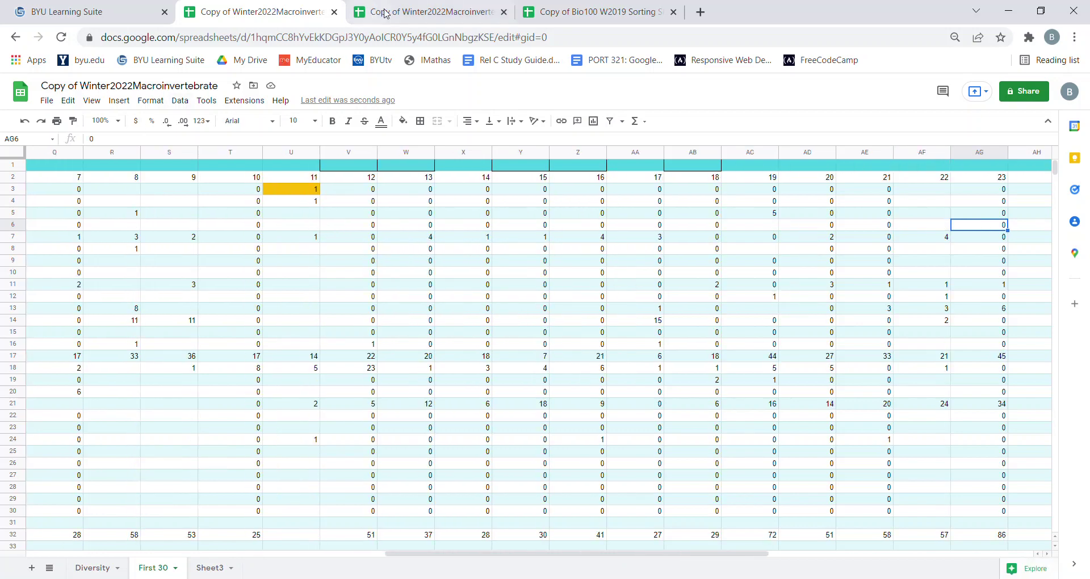
pyautogui.scroll(-2, 375, 282)
pyautogui.scroll(2, 332, 298)
# Step: Switch to the other Winter 2022 spreadsheet copy and examine its green first-occurrence cells and the New species and Cumulative Species rows below
pyautogui.click(428, 12)
pyautogui.scroll(10, 441, 312)
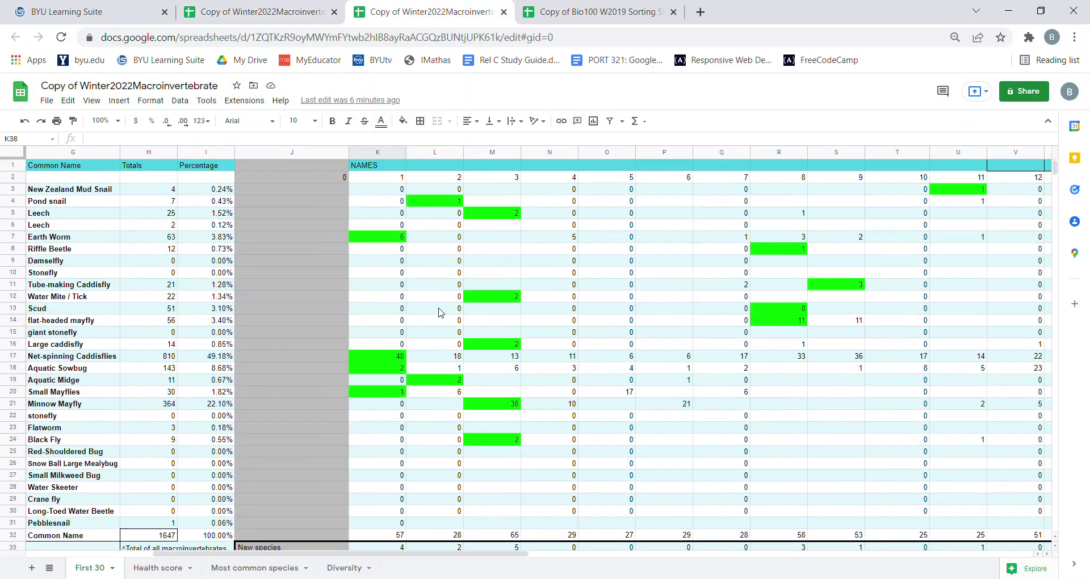
pyautogui.moveTo(551, 554); pyautogui.dragTo(576, 553)
pyautogui.hscroll(2, 548, 511)
pyautogui.scroll(-5, 545, 353)
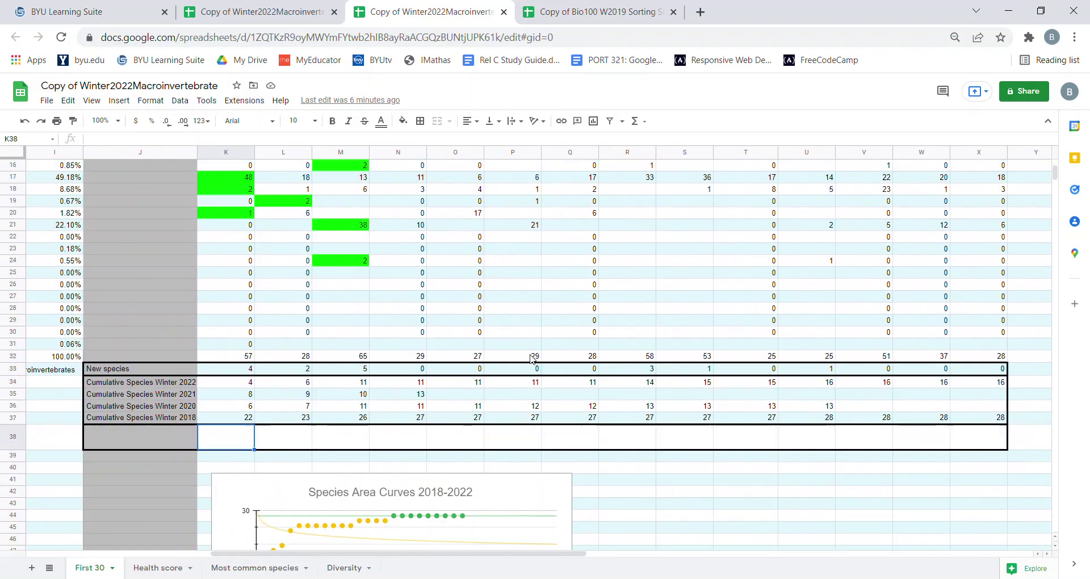
pyautogui.scroll(3, 537, 356)
pyautogui.scroll(-3, 531, 360)
pyautogui.scroll(5, 377, 309)
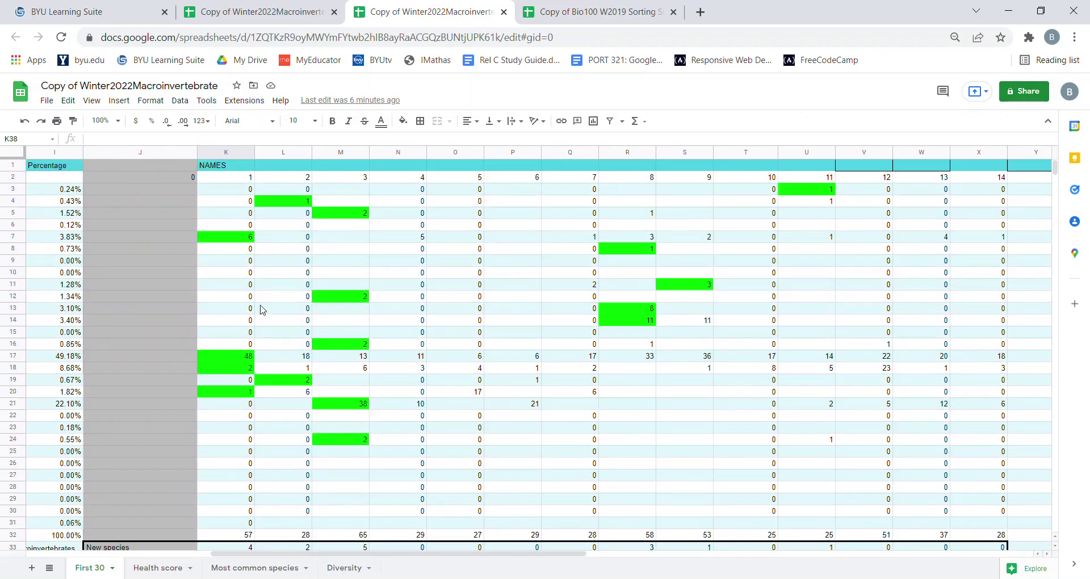
# Step: Check sample 1's green cells K7, K17, K18 and K20 against its New species entry in K33
pyautogui.click(239, 182)
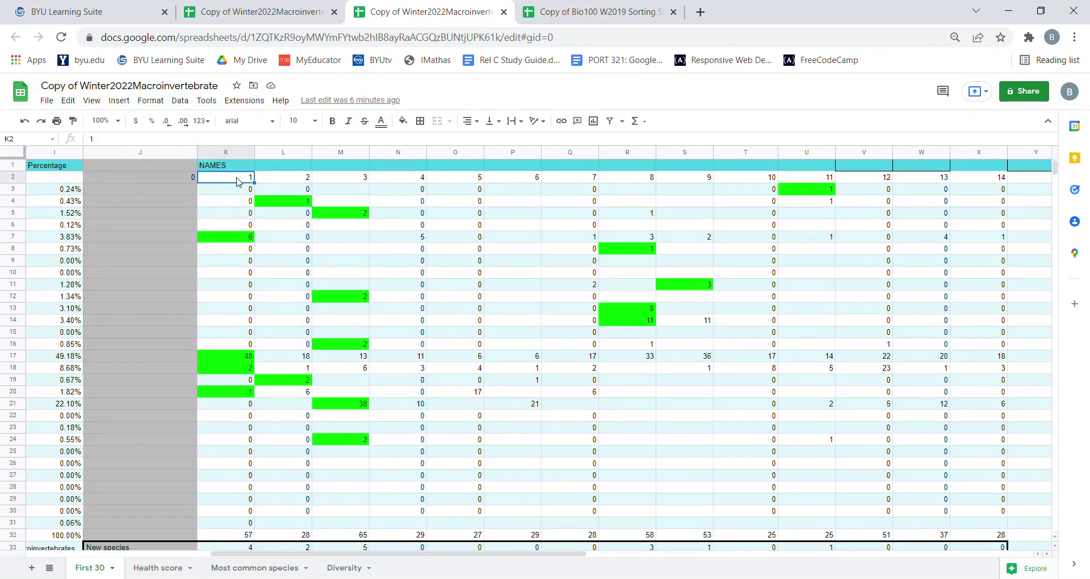
pyautogui.scroll(-3, 292, 299)
pyautogui.scroll(3, 295, 302)
pyautogui.scroll(-3, 214, 409)
pyautogui.scroll(2, 236, 256)
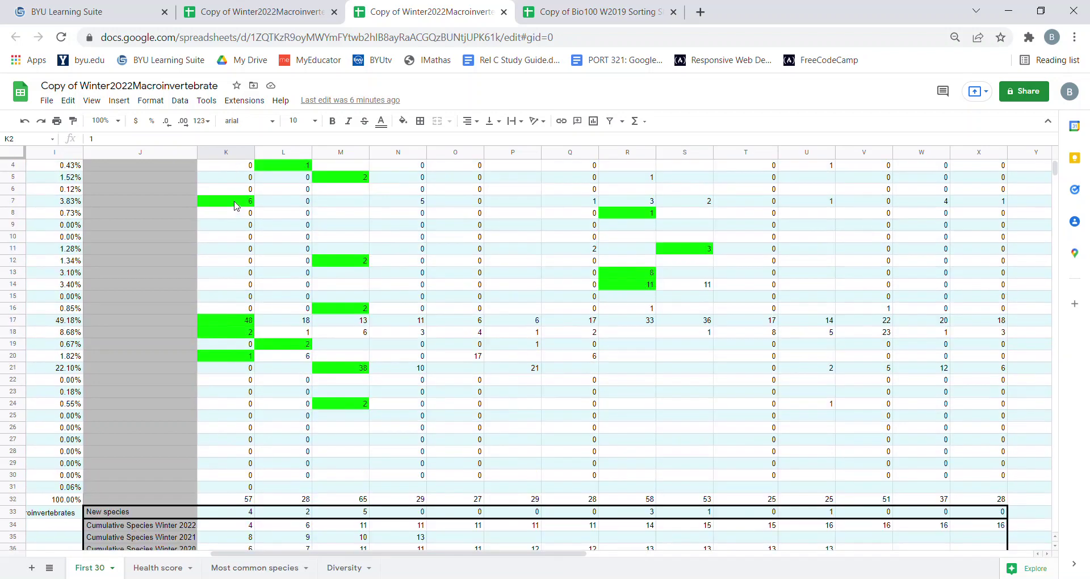
pyautogui.scroll(1, 236, 206)
pyautogui.click(237, 239)
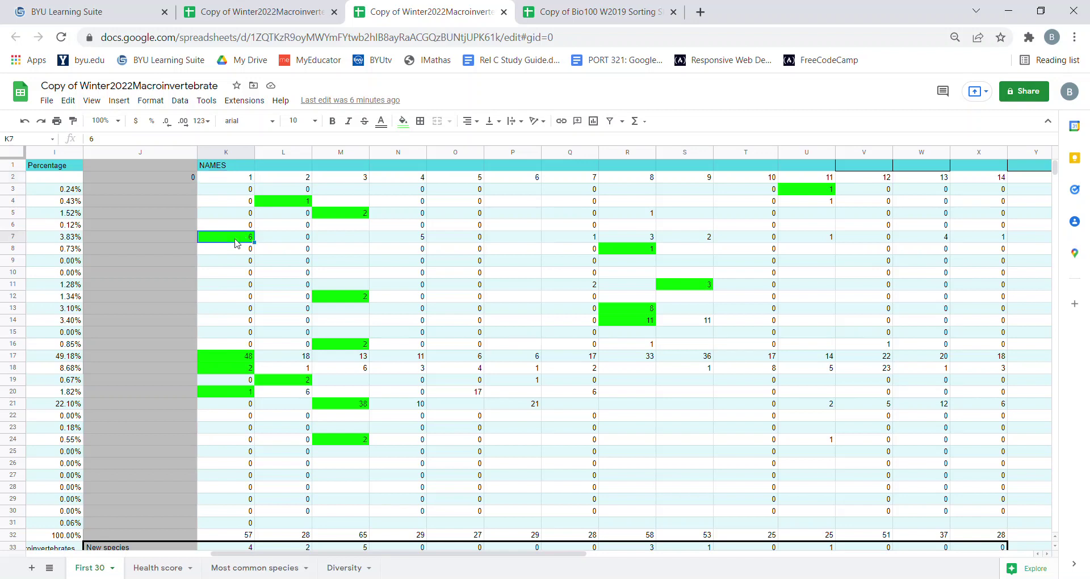
pyautogui.press('Down')
pyautogui.press('Down')
pyautogui.press('Down')
pyautogui.press('Down')
pyautogui.press('Down')
pyautogui.press('Down')
pyautogui.press('Down')
pyautogui.press('Down')
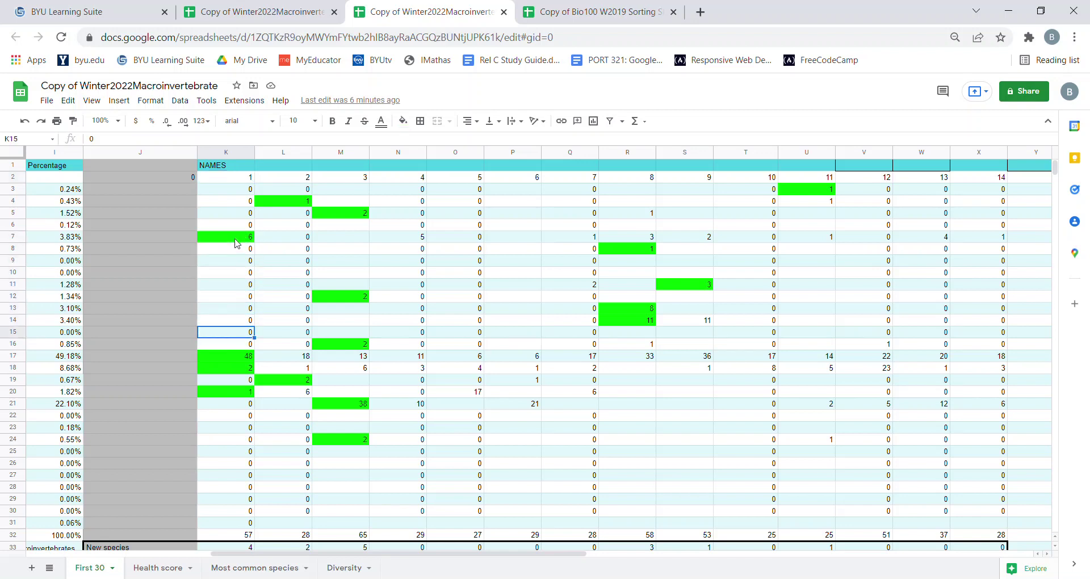
pyautogui.click(235, 239)
pyautogui.click(233, 356)
pyautogui.press('Down')
pyautogui.press('Down')
pyautogui.press('Down')
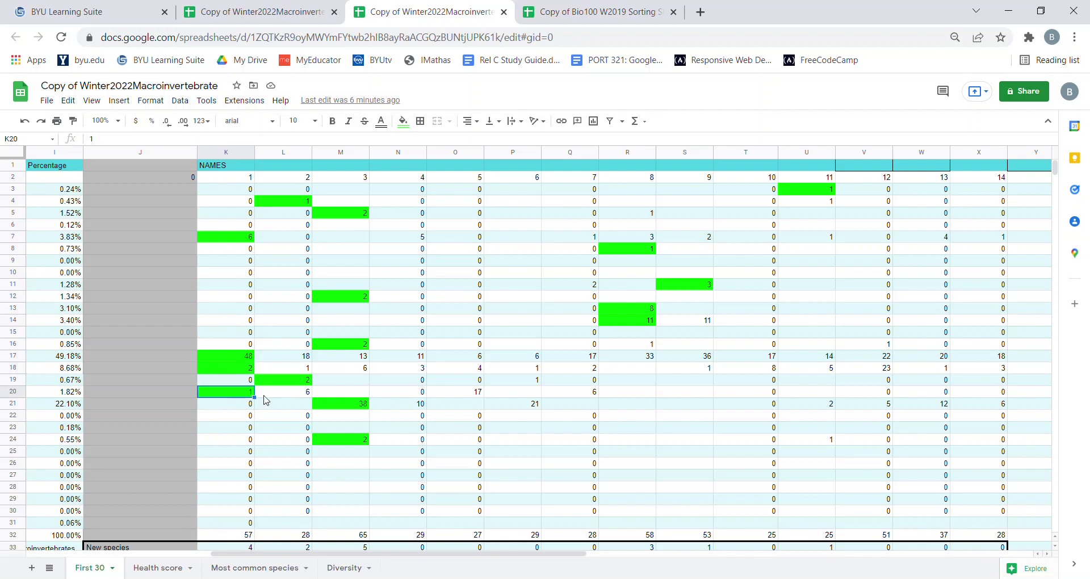
pyautogui.scroll(-4, 237, 429)
pyautogui.click(230, 405)
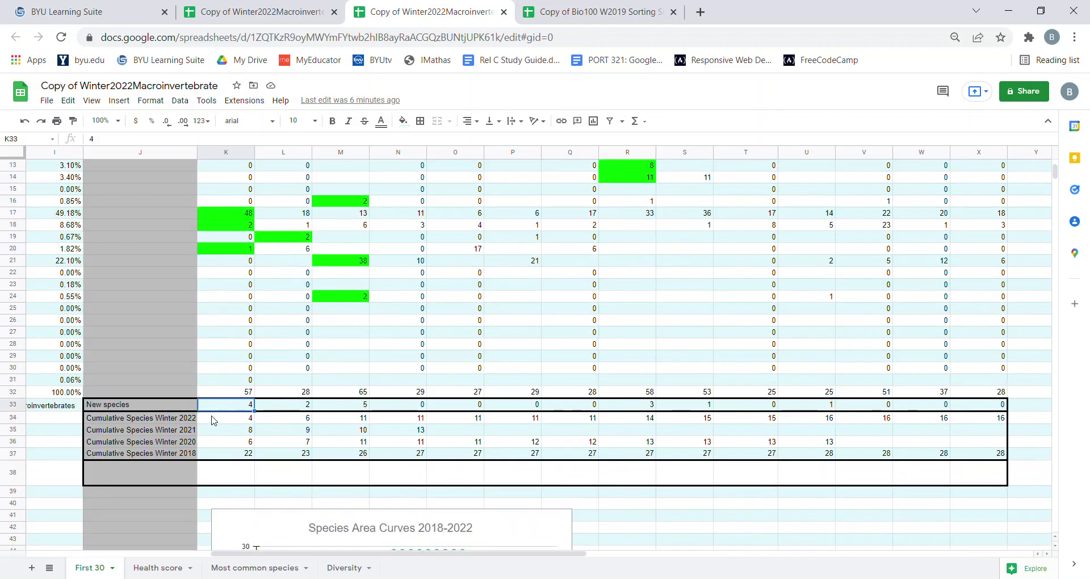
# Step: Compare the green cells of the samples after sample 1 with their New species entries in row 33
pyautogui.scroll(4, 287, 340)
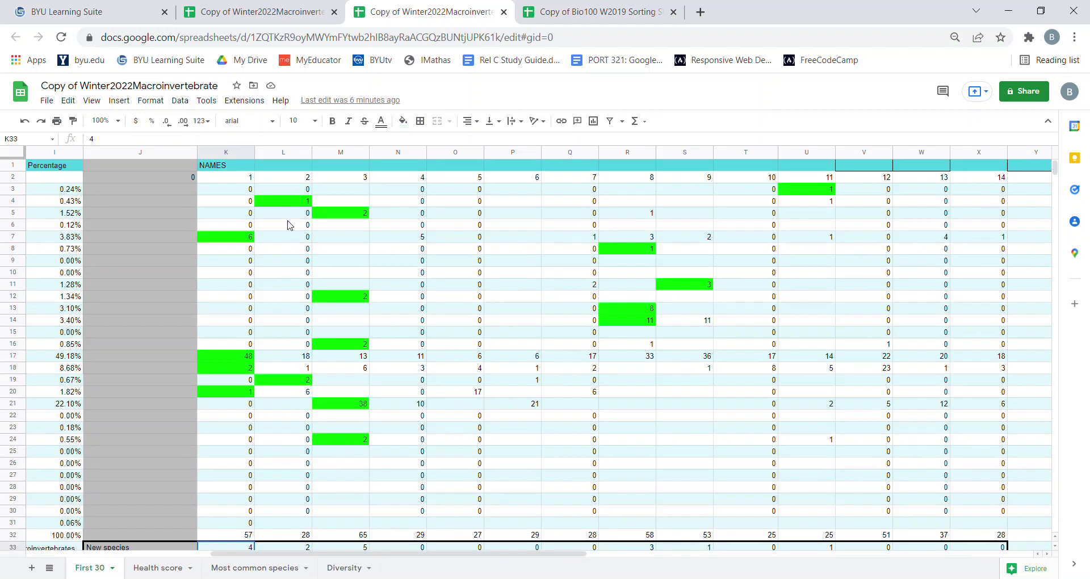
pyautogui.scroll(-4, 300, 357)
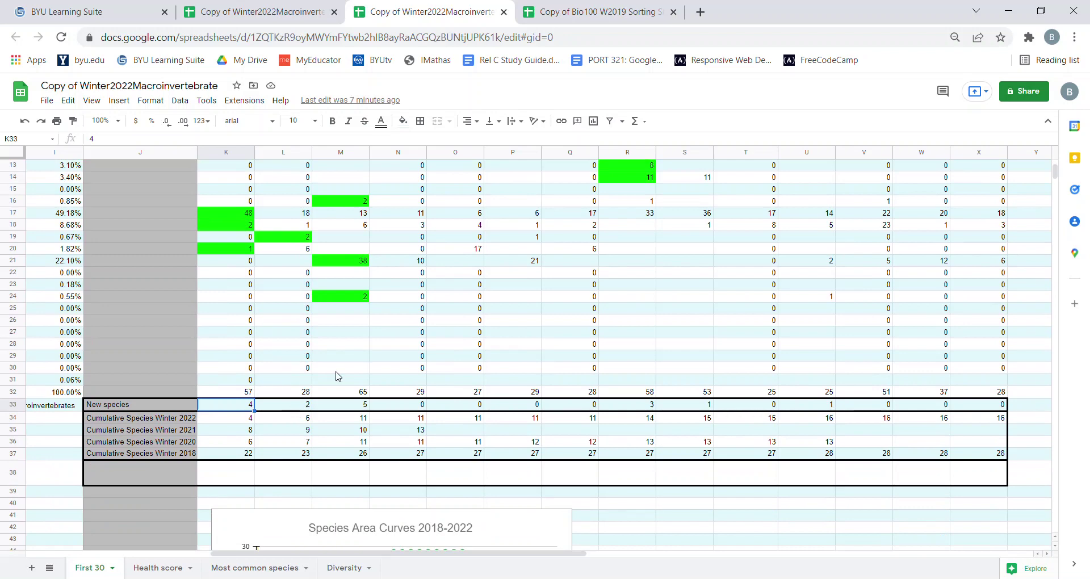
pyautogui.scroll(3, 356, 187)
pyautogui.scroll(-2, 352, 534)
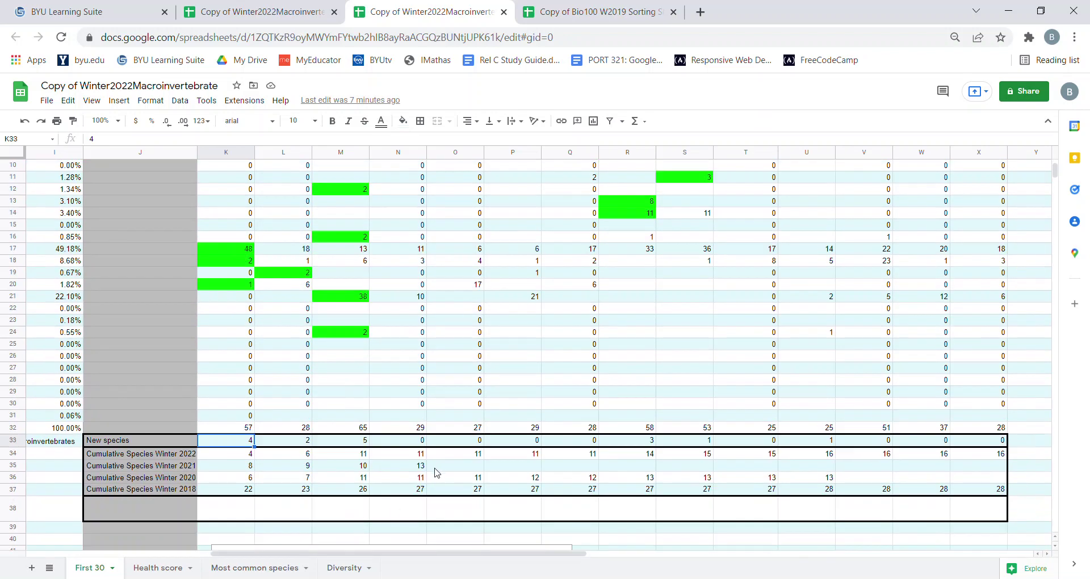
pyautogui.scroll(3, 437, 432)
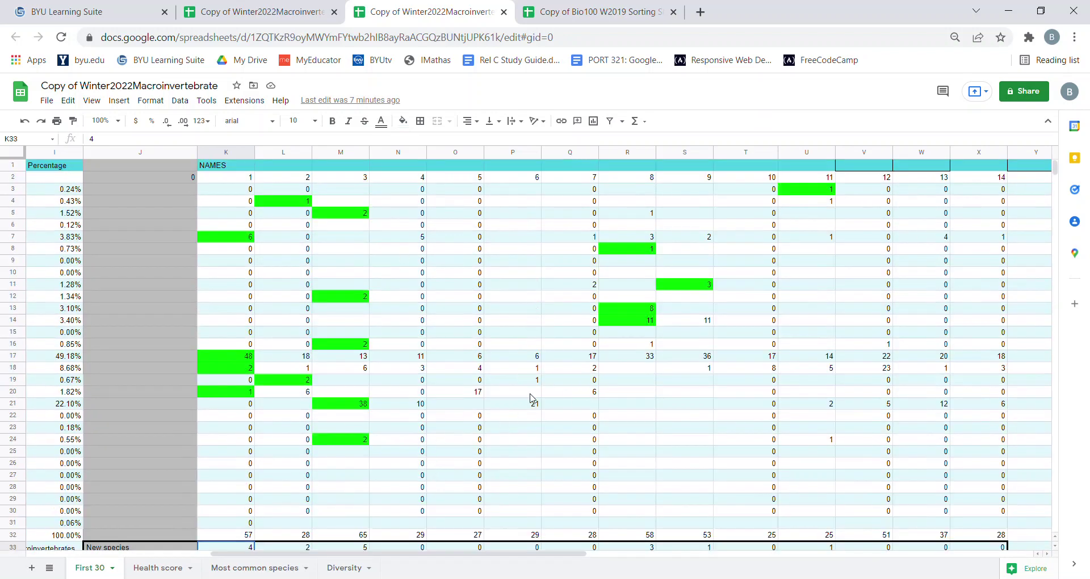
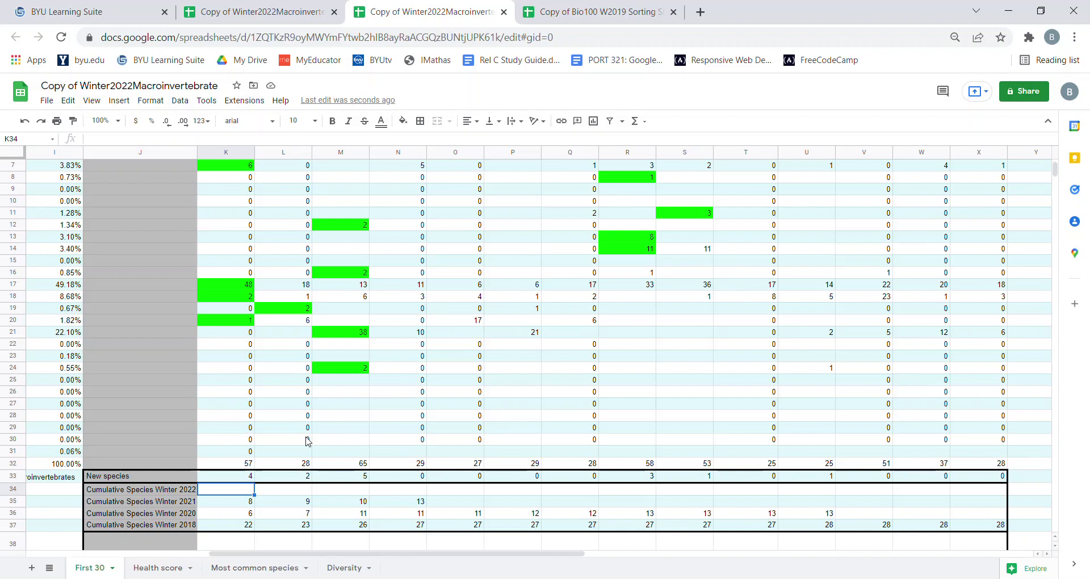
# Step: Enter 4 as sample 1's Cumulative Species Winter 2022 value in K34
pyautogui.doubleClick(245, 492)
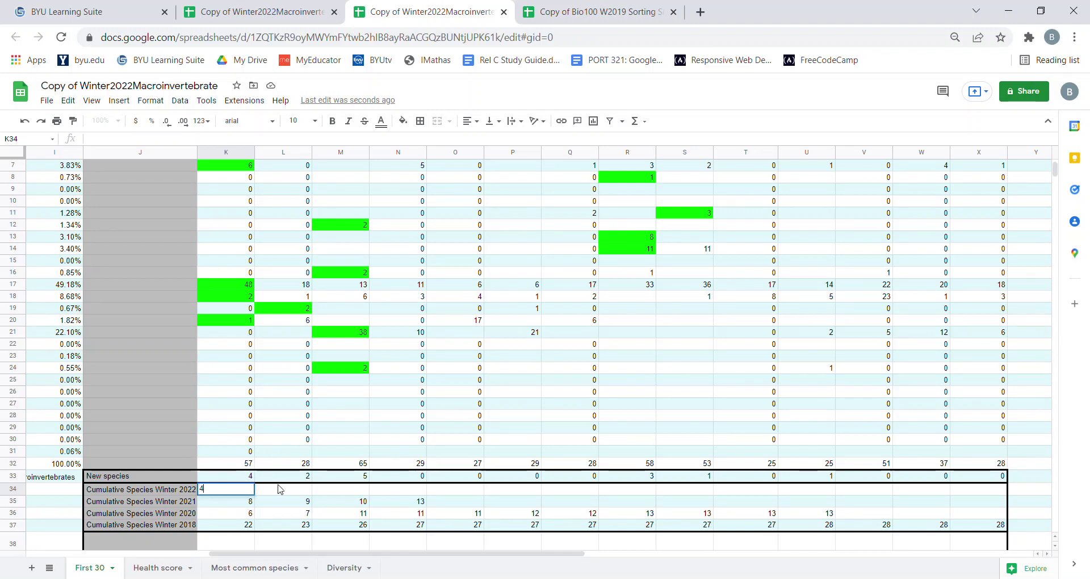
pyautogui.write('4')
pyautogui.click(214, 288)
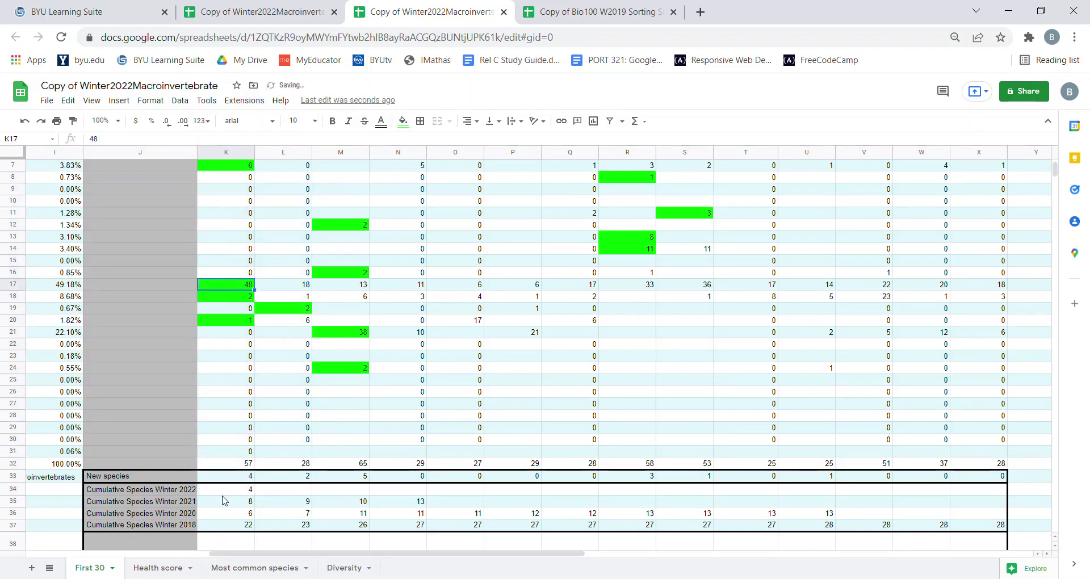
pyautogui.scroll(2, 240, 410)
pyautogui.scroll(-3, 255, 419)
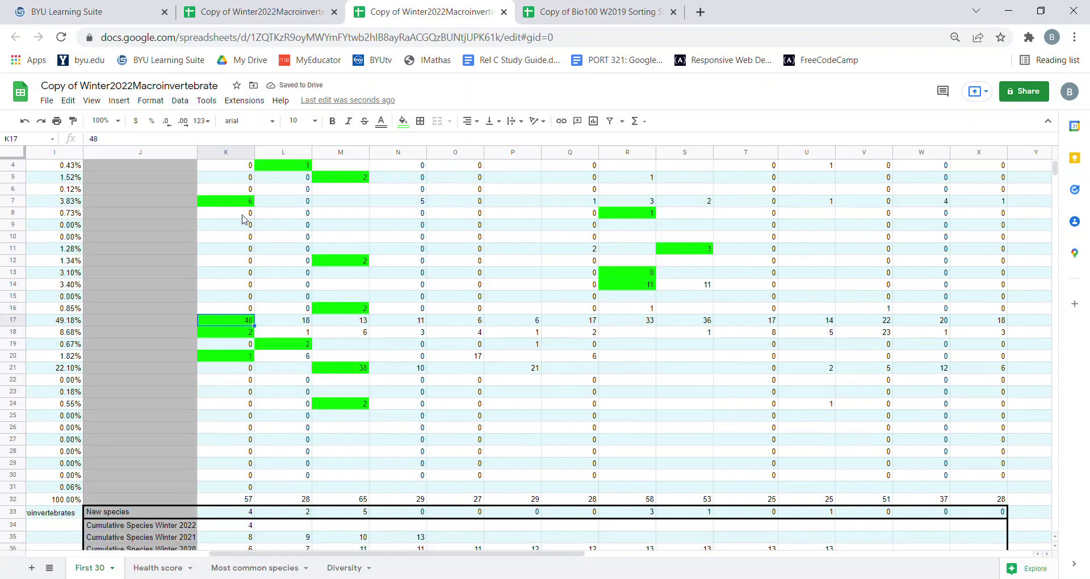
# Step: Enter the formula =SUM(K34,L33) in L34 to add sample 2's new species to the previous cumulative count
pyautogui.doubleClick(284, 460)
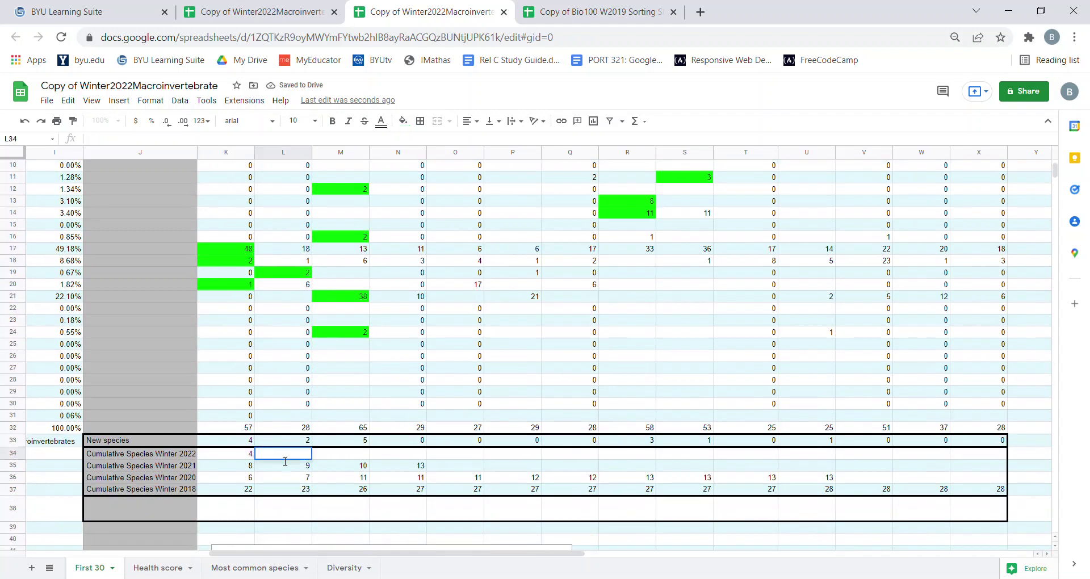
pyautogui.write('=sum')
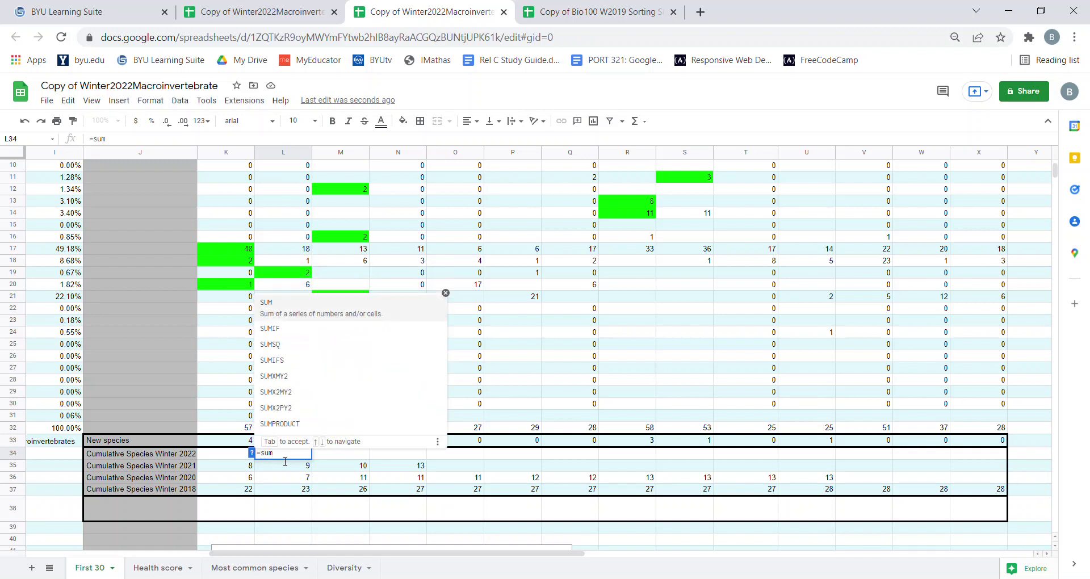
pyautogui.press('Tab')
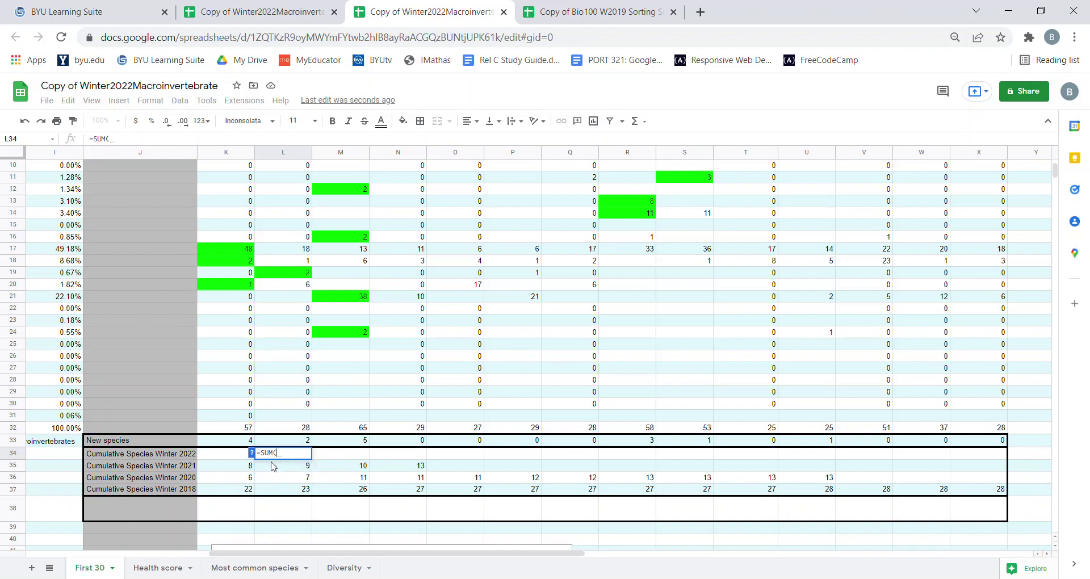
pyautogui.click(235, 455)
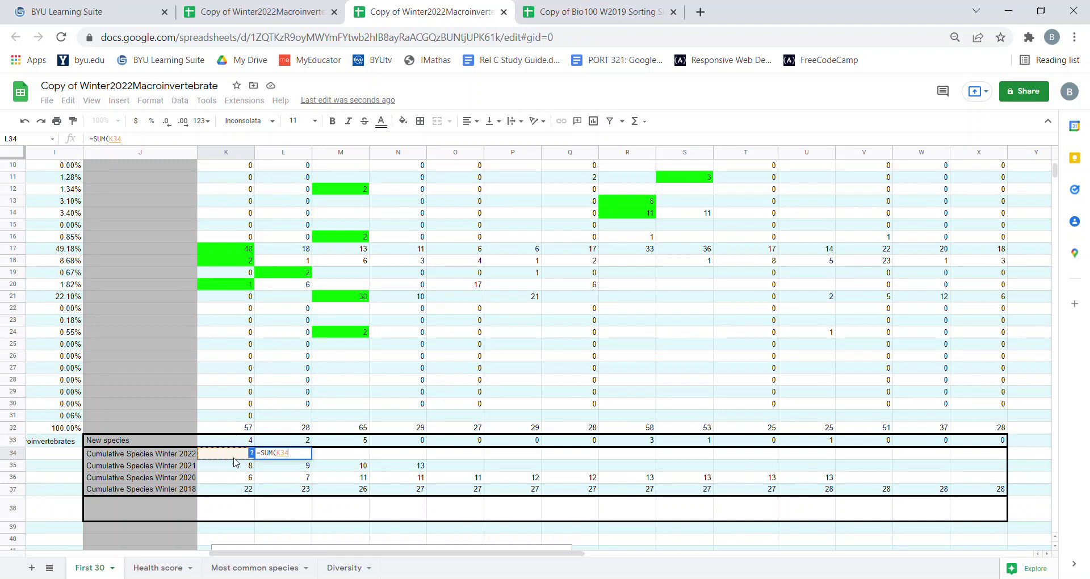
pyautogui.write(',')
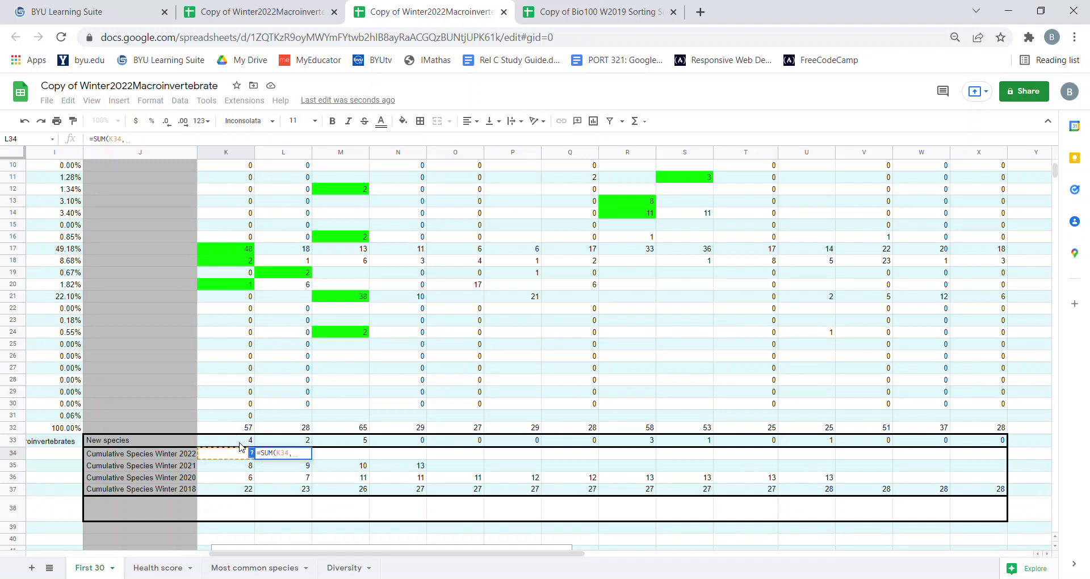
pyautogui.click(270, 444)
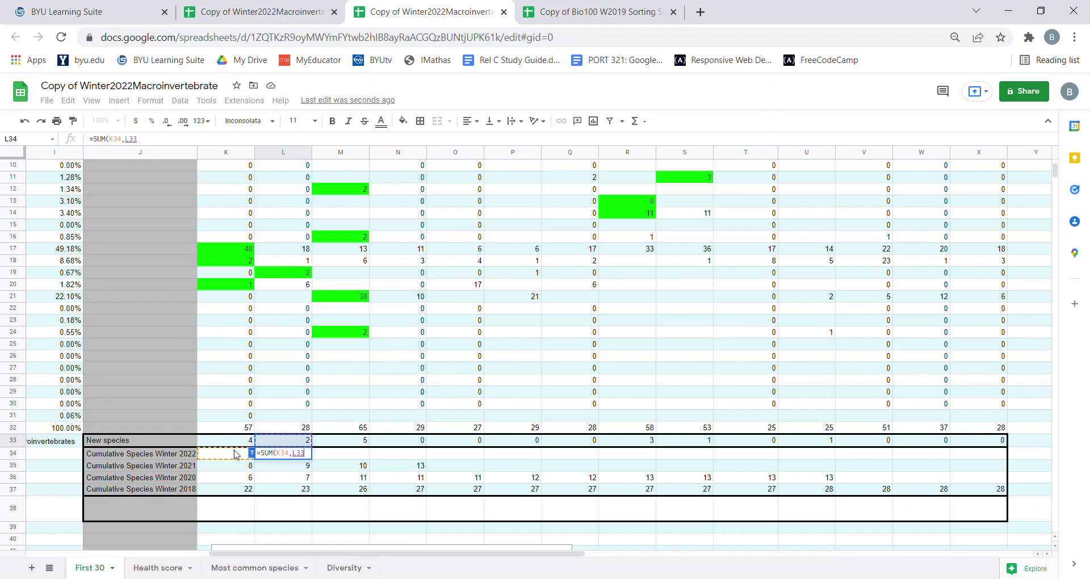
pyautogui.scroll(-1, 234, 456)
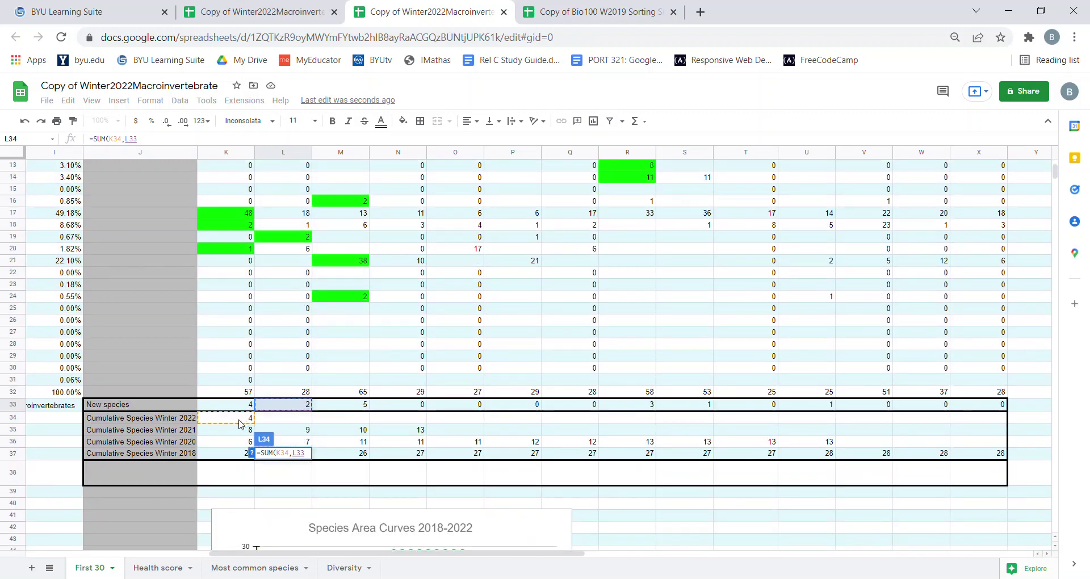
pyautogui.press('Return')
# Step: Fill the cumulative sum formula from L34 across row 34 to X34
pyautogui.click(290, 420)
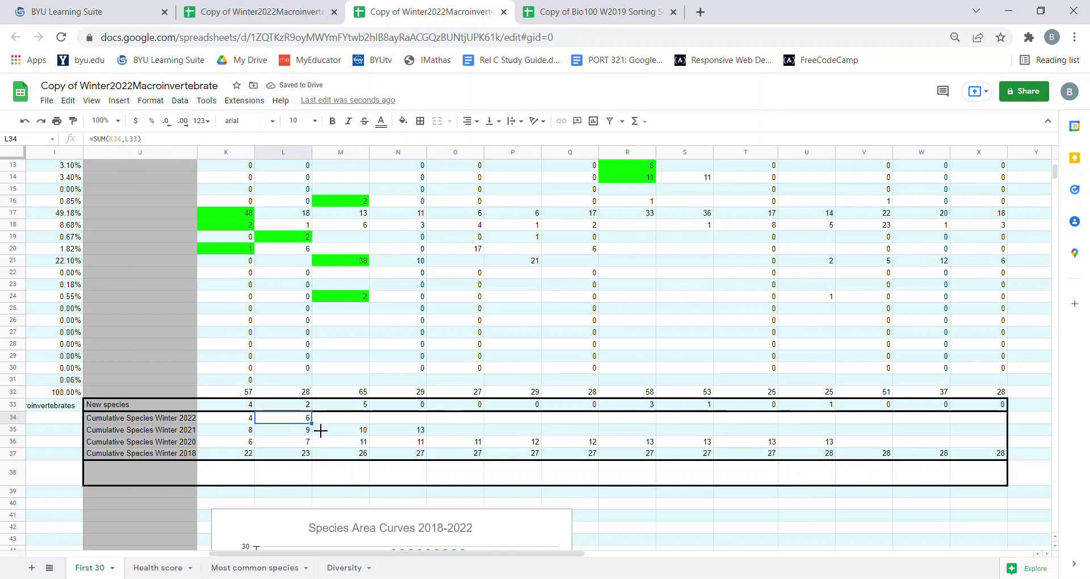
pyautogui.moveTo(321, 432); pyautogui.dragTo(992, 427)
pyautogui.scroll(3, 905, 462)
pyautogui.scroll(-2, 852, 462)
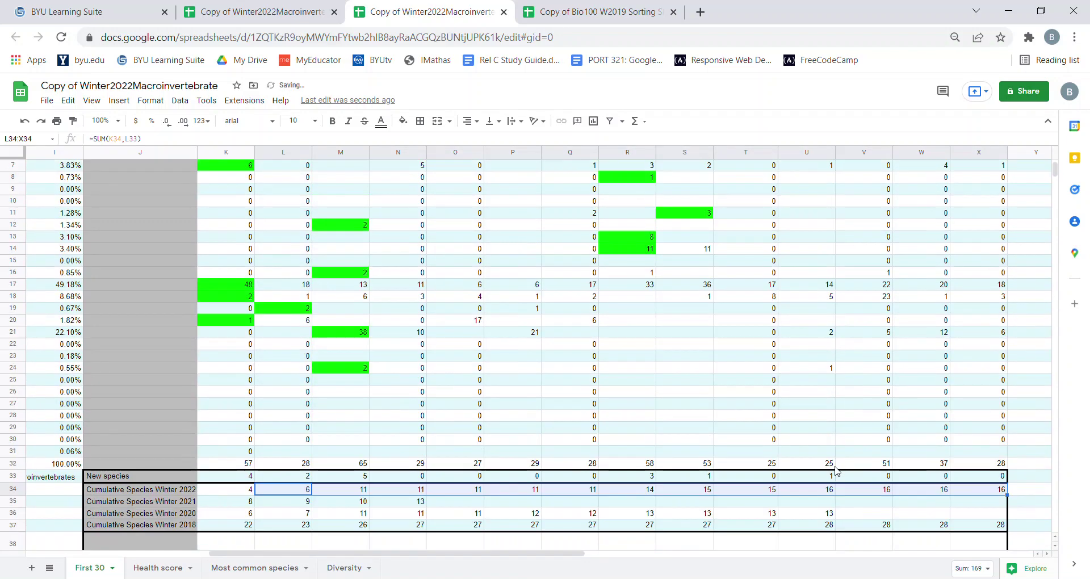
pyautogui.scroll(2, 835, 470)
pyautogui.scroll(-3, 762, 470)
pyautogui.scroll(3, 651, 504)
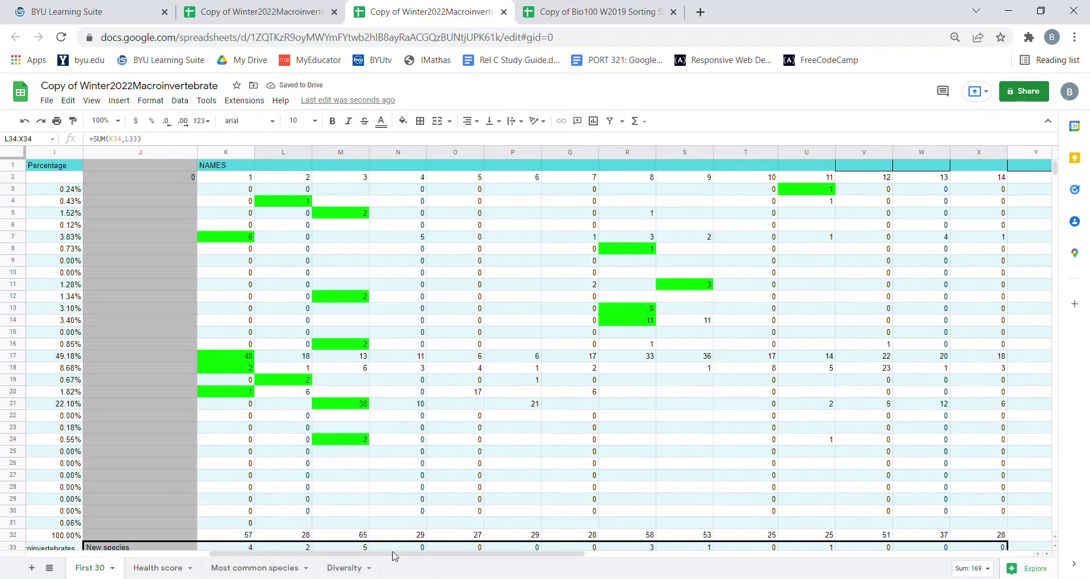
# Step: Check row 34's cumulative counts on both sides of column X and undo the formula fill
pyautogui.moveTo(395, 556); pyautogui.dragTo(511, 560)
pyautogui.scroll(-4, 510, 561)
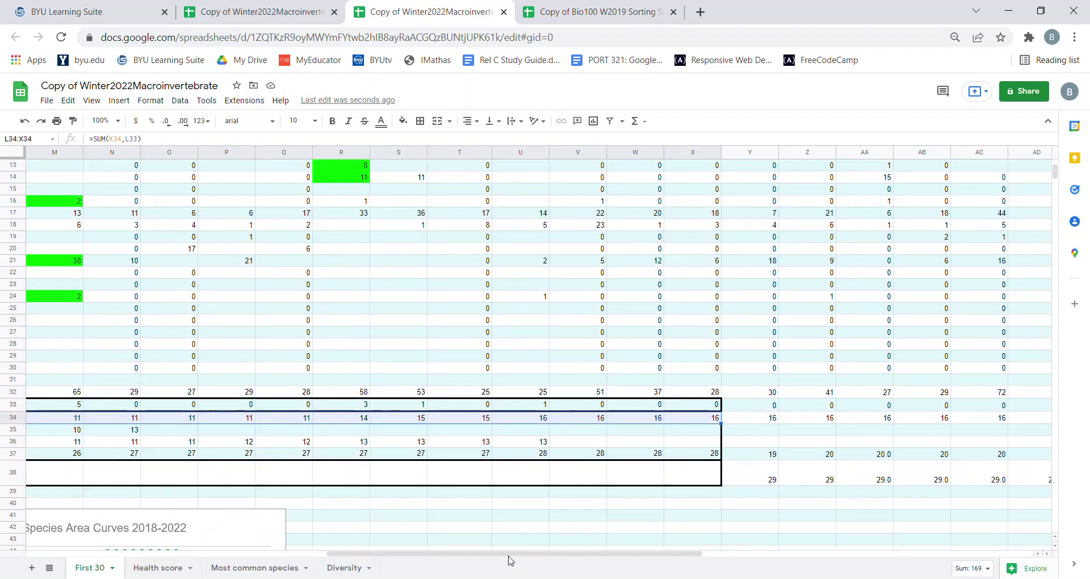
pyautogui.click(504, 549)
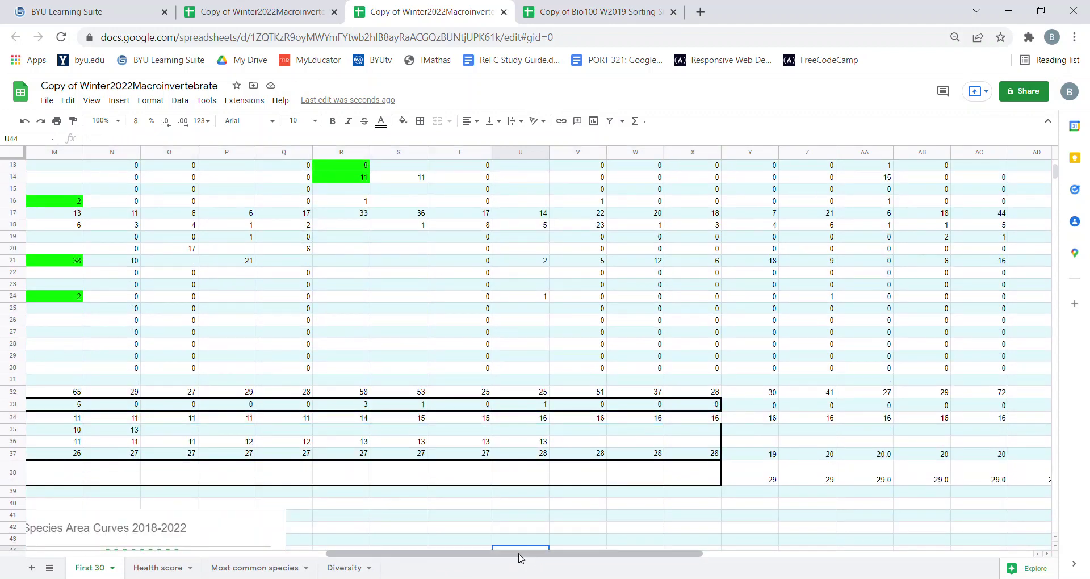
pyautogui.moveTo(520, 559); pyautogui.dragTo(411, 559)
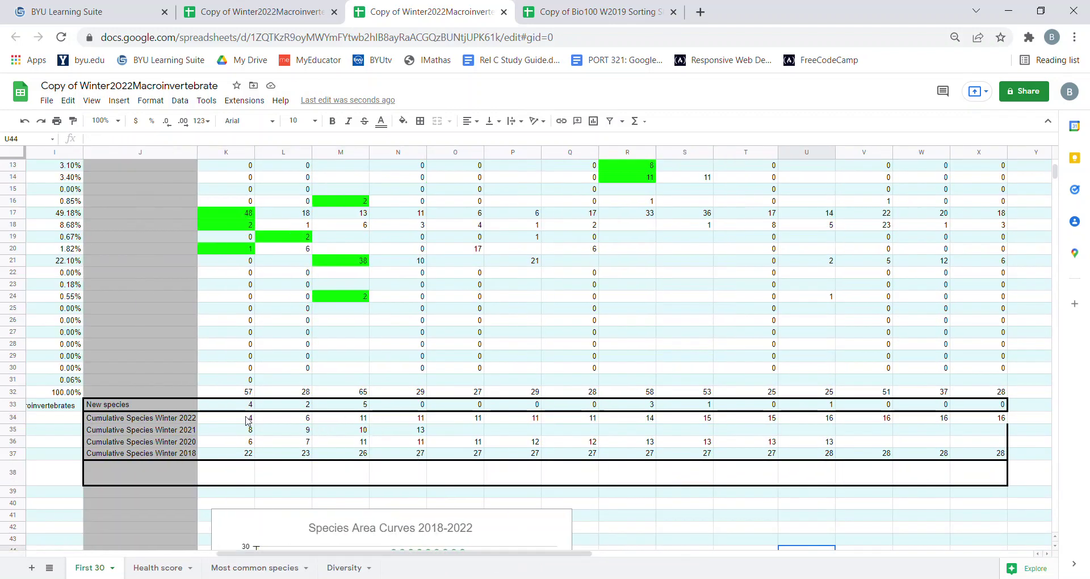
pyautogui.click(978, 422)
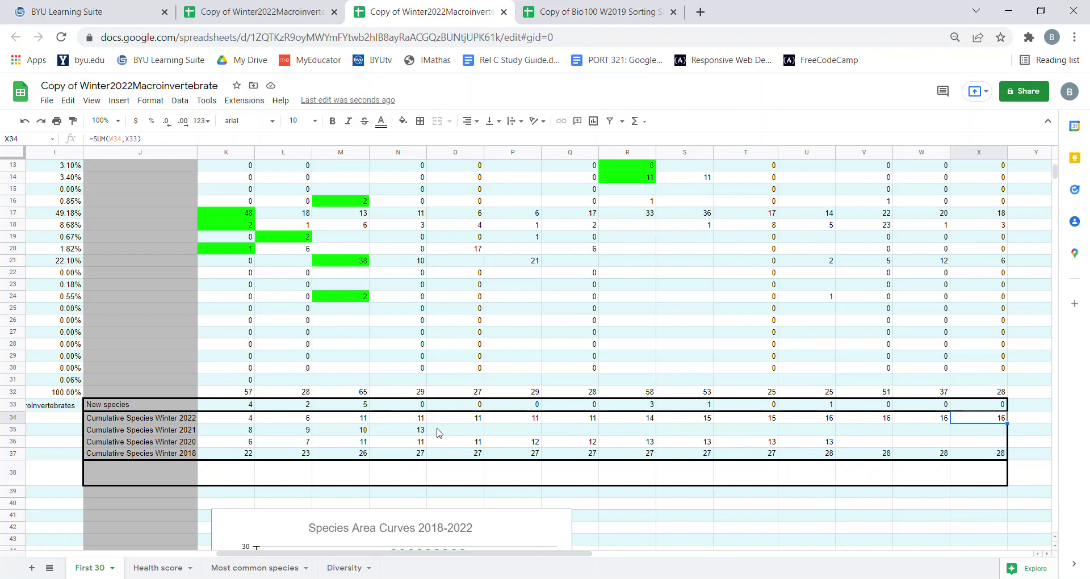
pyautogui.click(304, 423)
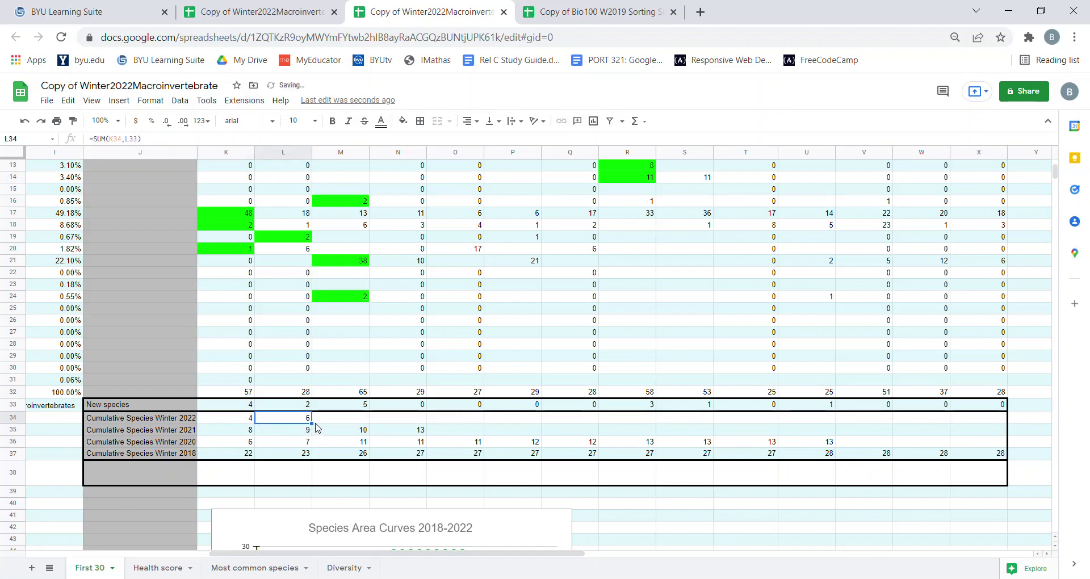
pyautogui.hotkey('ctrl', 'z')
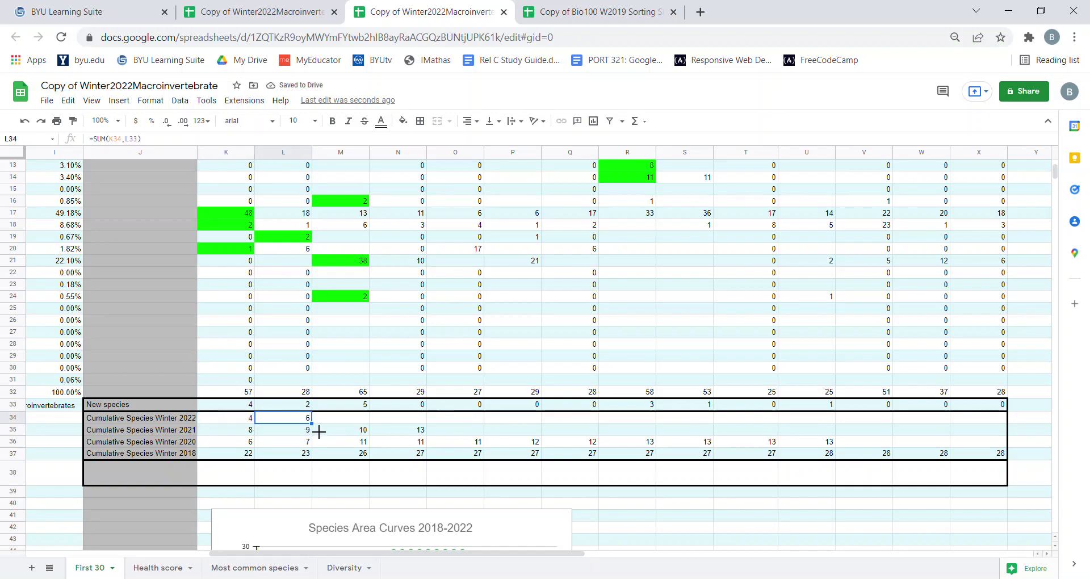
# Step: Fill L34's cumulative sum formula across row 34 through the remaining sample columns
pyautogui.moveTo(319, 432); pyautogui.dragTo(875, 443)
pyautogui.click(726, 548)
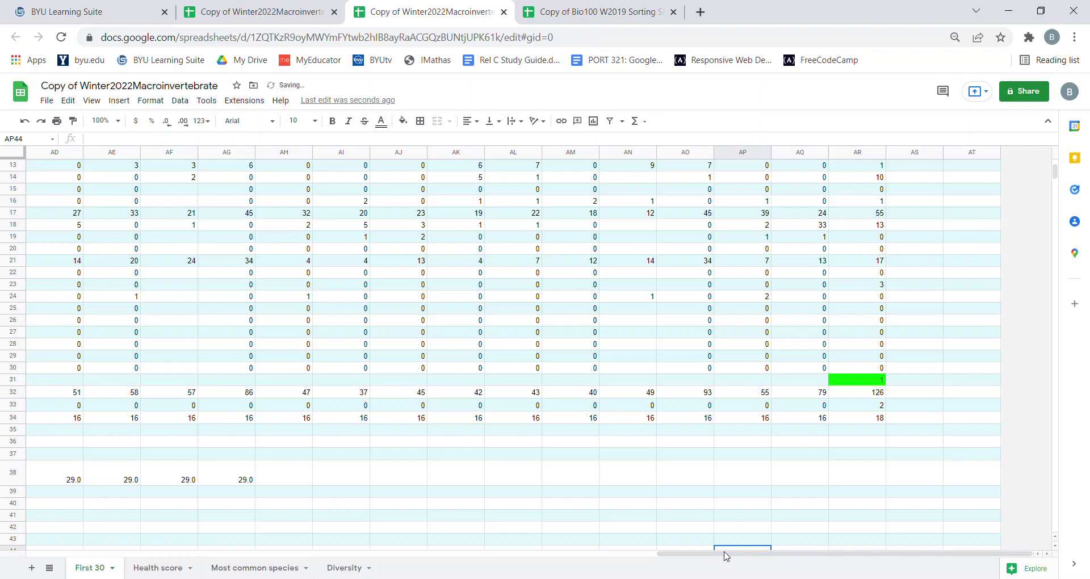
pyautogui.moveTo(725, 555); pyautogui.dragTo(257, 556)
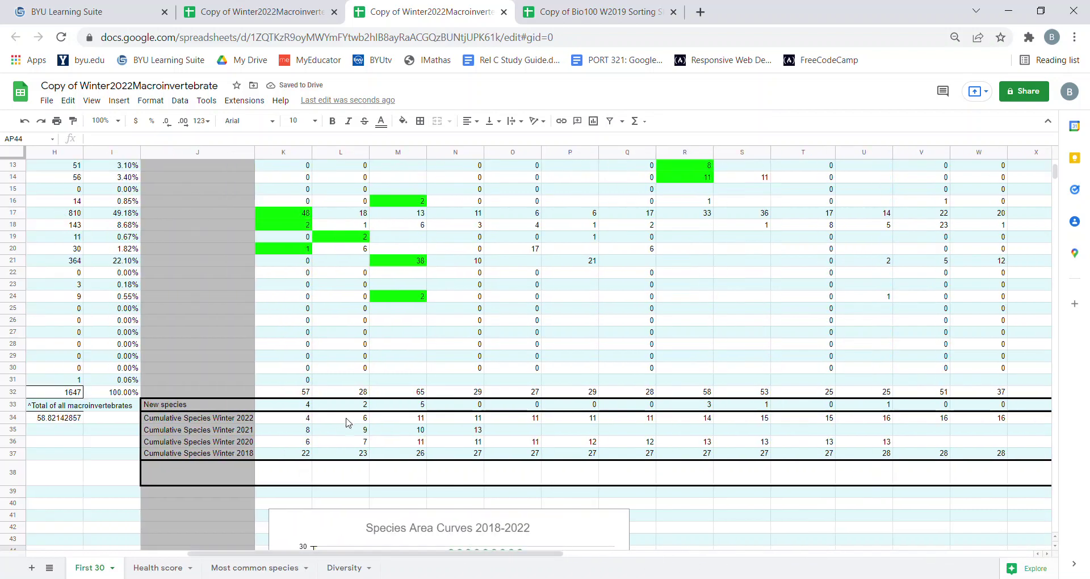
# Step: Check the filled cumulative formulas in row 34 cell by cell, from M34 to V34
pyautogui.click(386, 421)
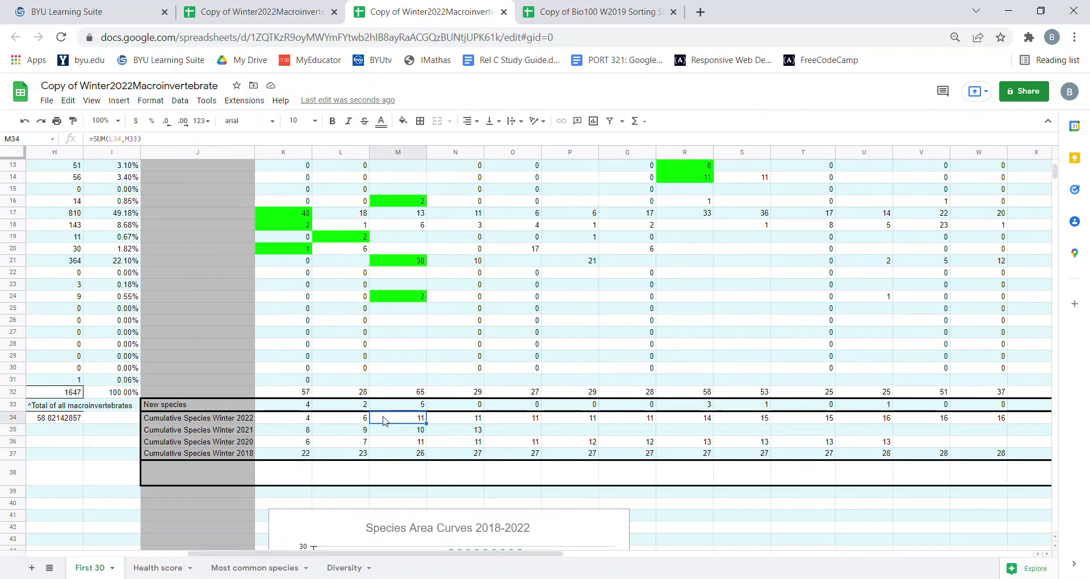
pyautogui.press('Right')
pyautogui.press('Right')
pyautogui.press('Right')
pyautogui.press('Right')
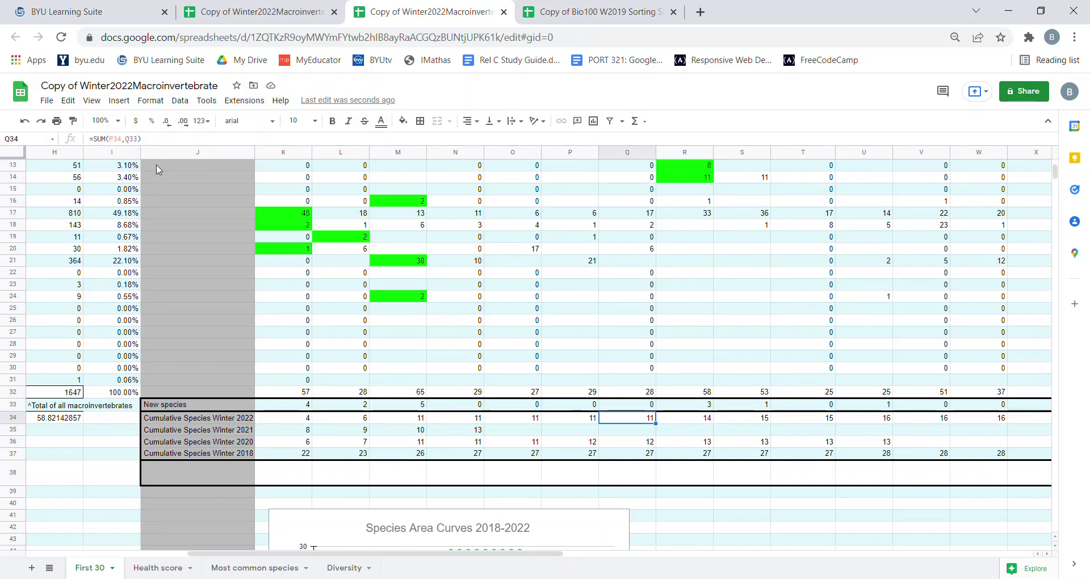
pyautogui.press('Right')
pyautogui.press('Right')
pyautogui.press('Right')
pyautogui.press('Right')
pyautogui.press('Right')
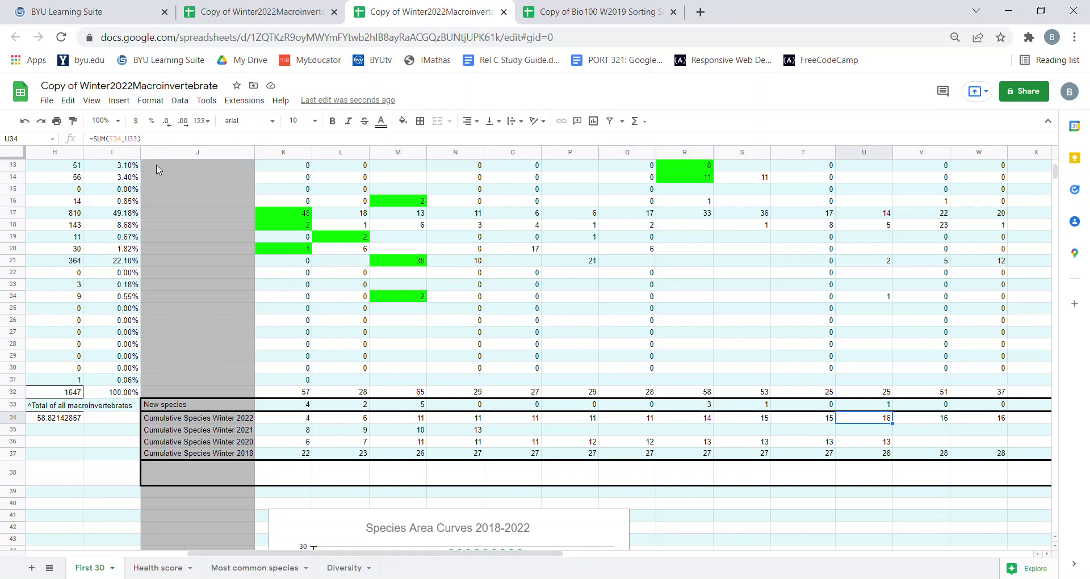
# Step: Examine the Cumulative Species rows for Winter 2022, 2021, 2020 and 2018 that supply the species area curves
pyautogui.scroll(-2, 534, 375)
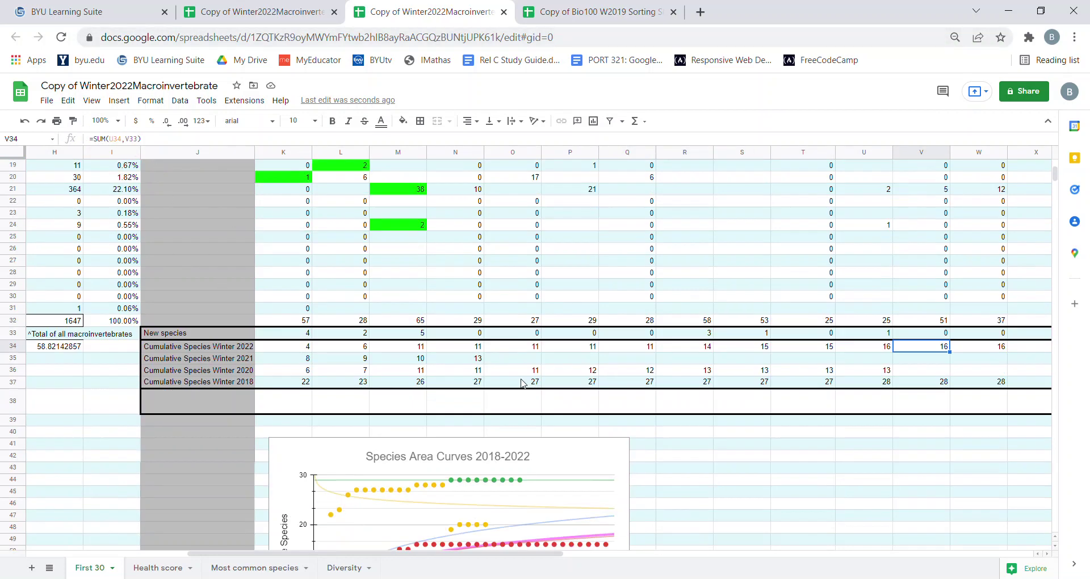
pyautogui.scroll(3, 387, 392)
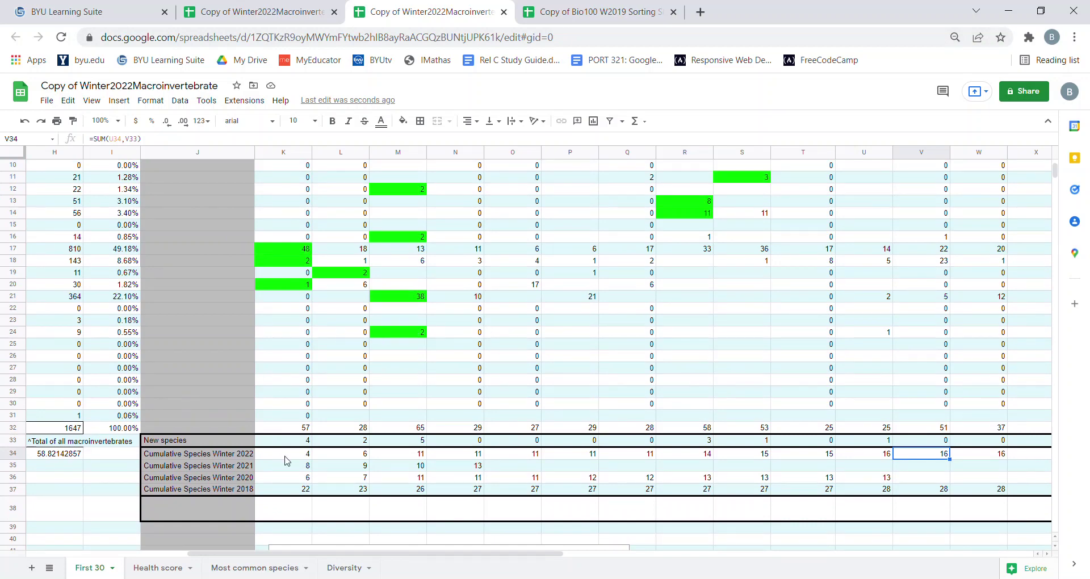
pyautogui.scroll(-2, 264, 454)
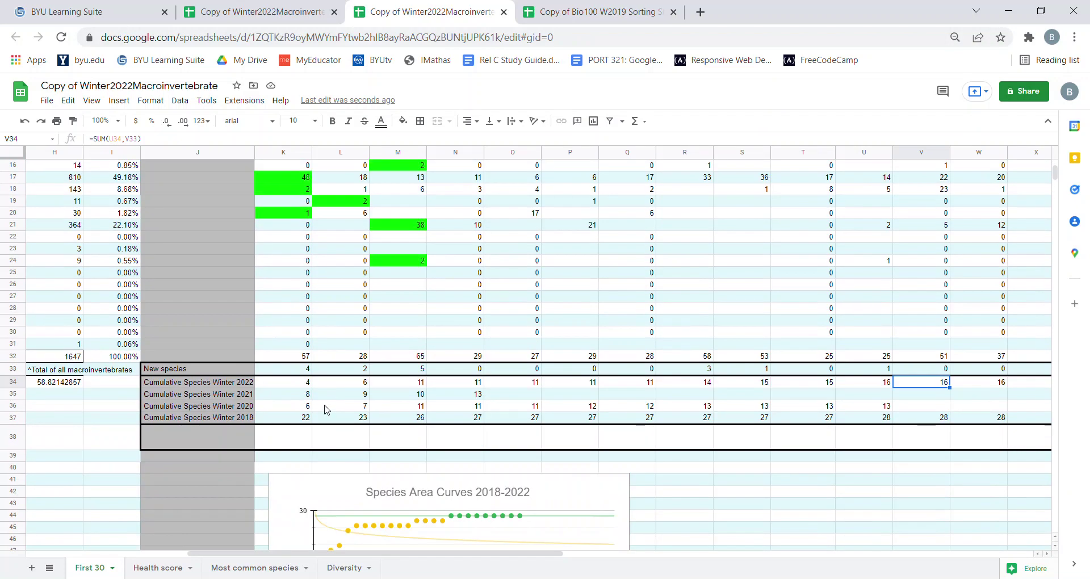
pyautogui.scroll(1, 261, 415)
pyautogui.scroll(-1, 245, 416)
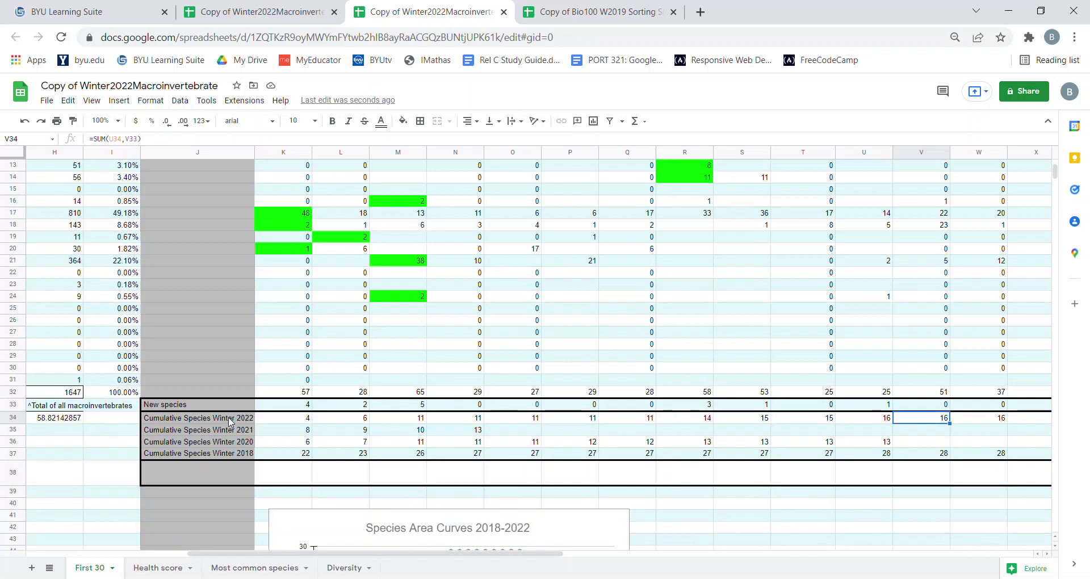
pyautogui.scroll(-1, 233, 420)
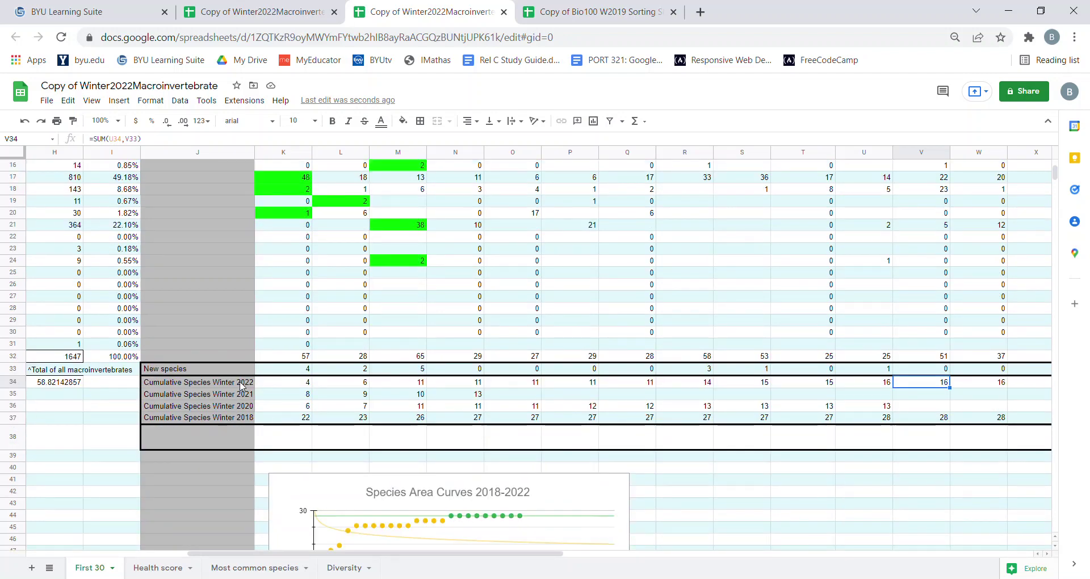
pyautogui.moveTo(241, 386); pyautogui.dragTo(586, 441)
pyautogui.click(177, 457)
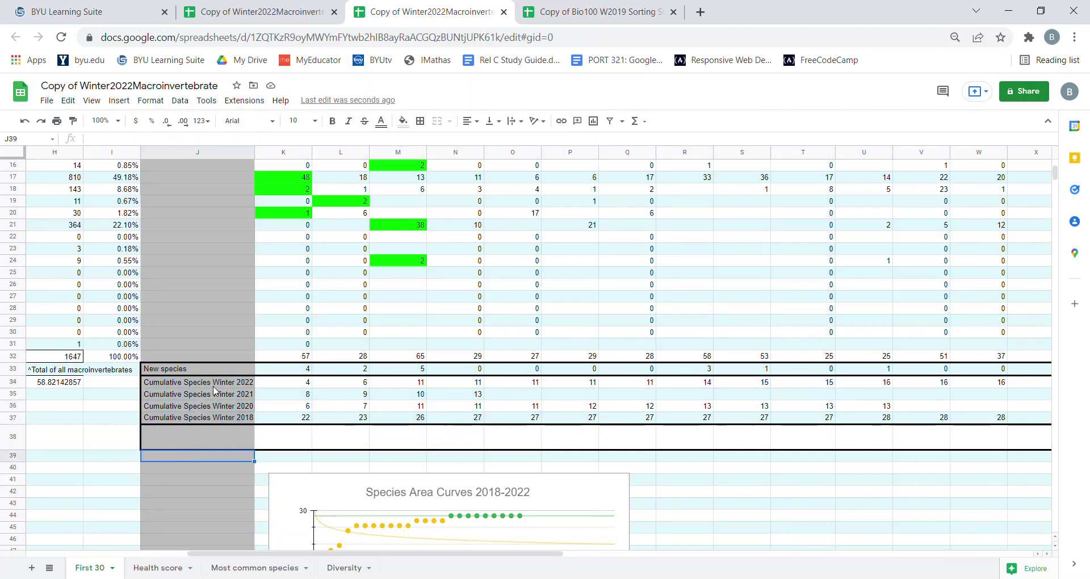
pyautogui.moveTo(216, 383)
pyautogui.mouseDown()
pyautogui.moveTo(212, 420)
pyautogui.moveTo(224, 385)
pyautogui.mouseUp()
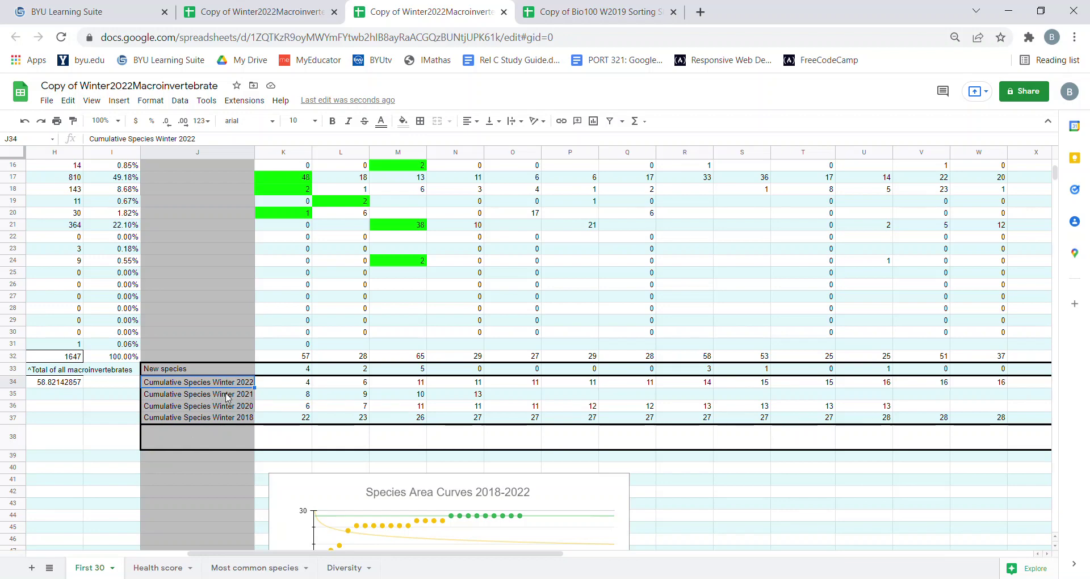
pyautogui.scroll(-2, 228, 394)
pyautogui.scroll(2, 230, 381)
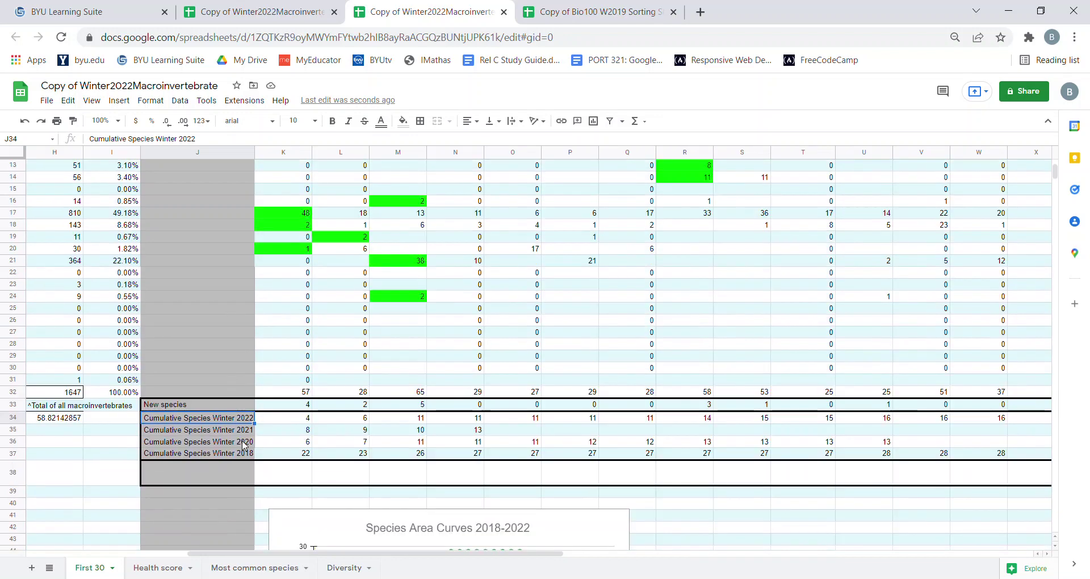
# Step: Examine the Species Area Curves 2018-2022 chart and compare its Winter 2022 series with row 34
pyautogui.scroll(-5, 233, 386)
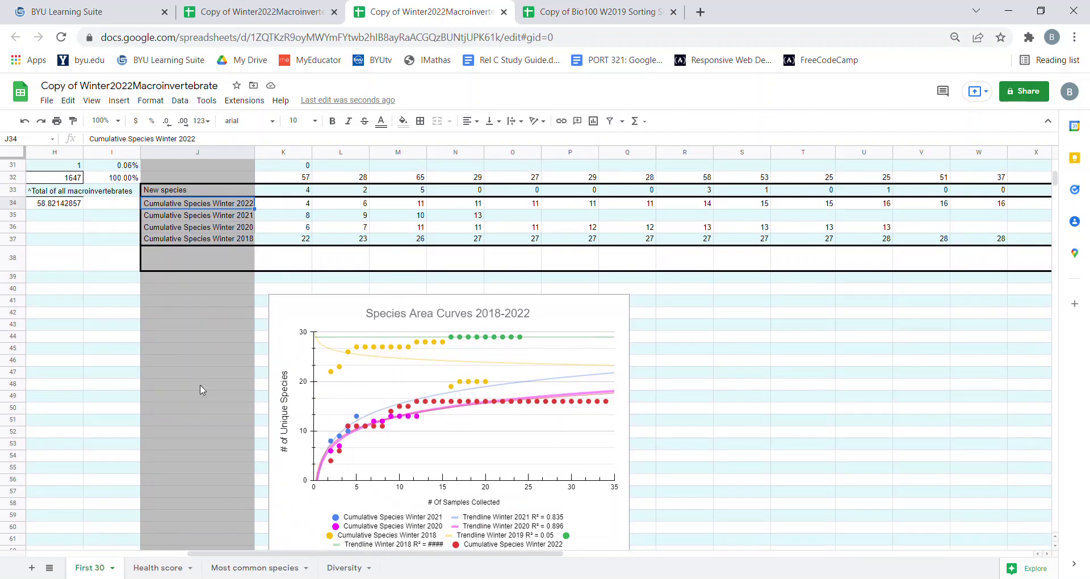
pyautogui.scroll(5, 199, 386)
pyautogui.scroll(-5, 352, 466)
pyautogui.scroll(-2, 390, 500)
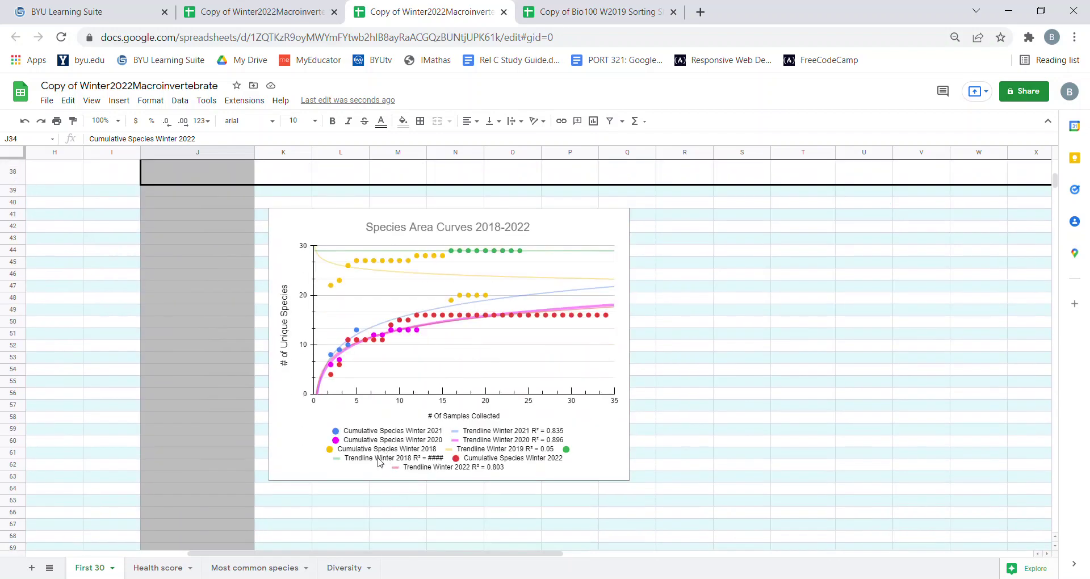
pyautogui.scroll(7, 181, 406)
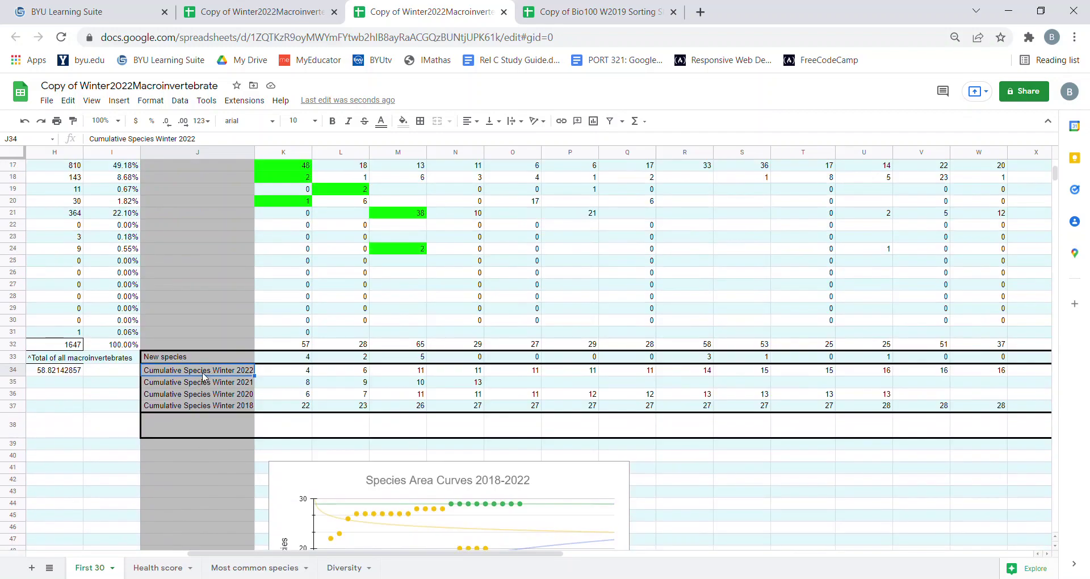
# Step: Insert a scatter chart of the Cumulative Species Winter 2022 row, range J34:AR34
pyautogui.moveTo(203, 370); pyautogui.dragTo(882, 372)
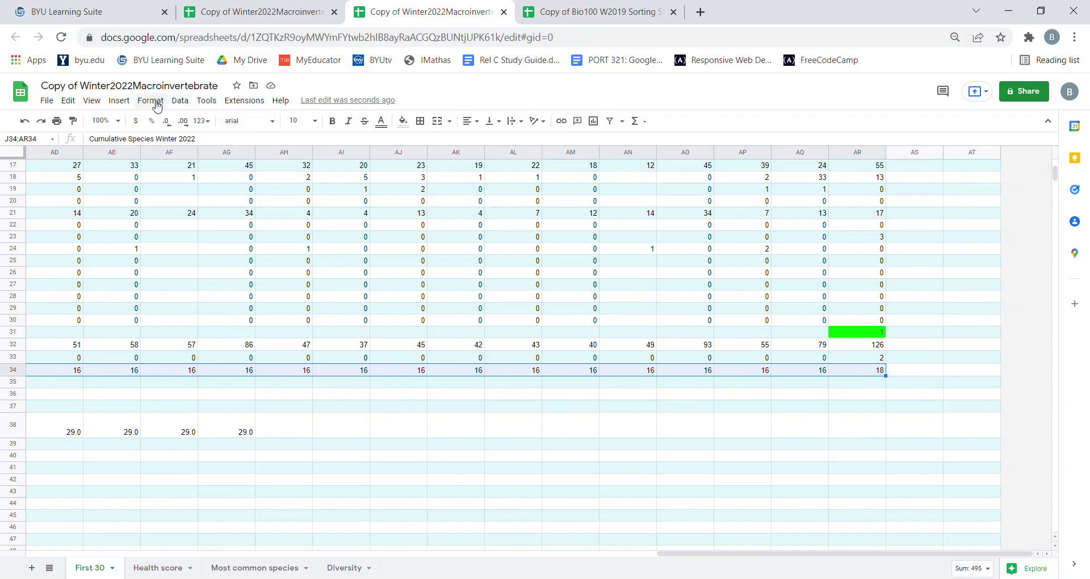
pyautogui.click(119, 101)
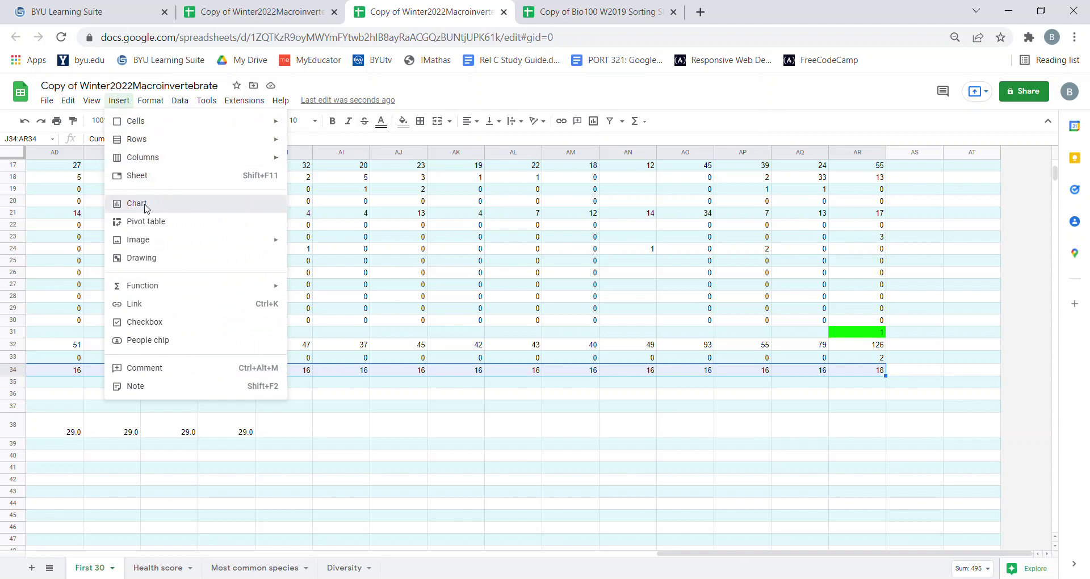
pyautogui.press('Escape')
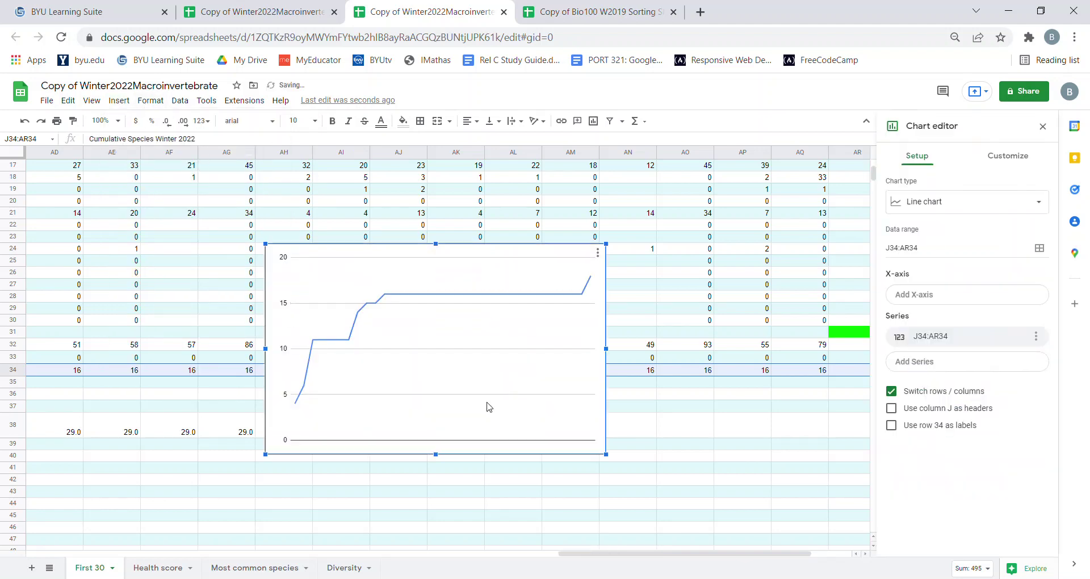
pyautogui.click(1038, 207)
pyautogui.scroll(-10, 961, 335)
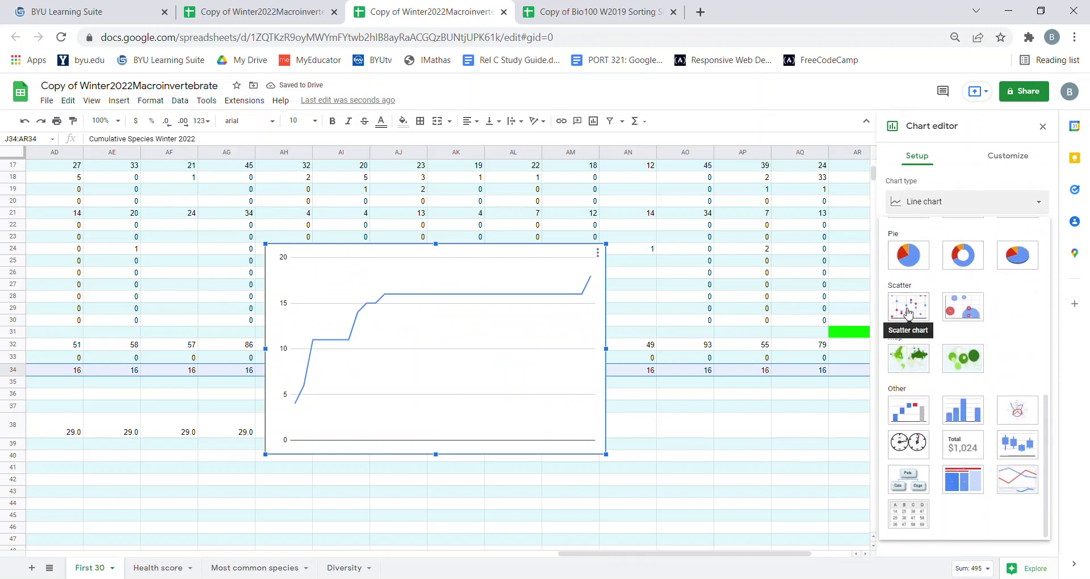
pyautogui.click(905, 312)
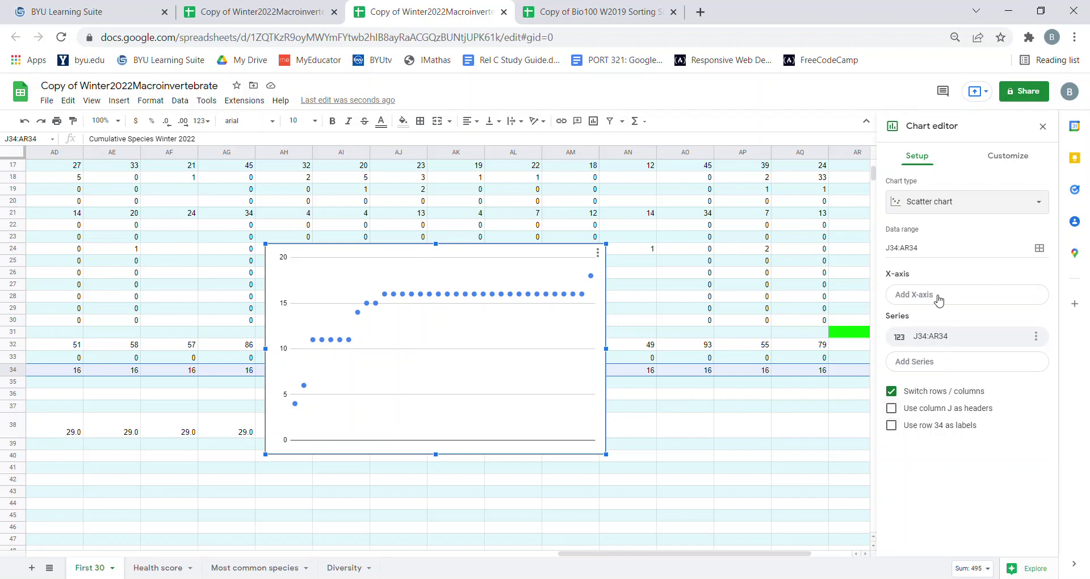
# Step: Set the scatter chart to use column J as headers
pyautogui.click(899, 412)
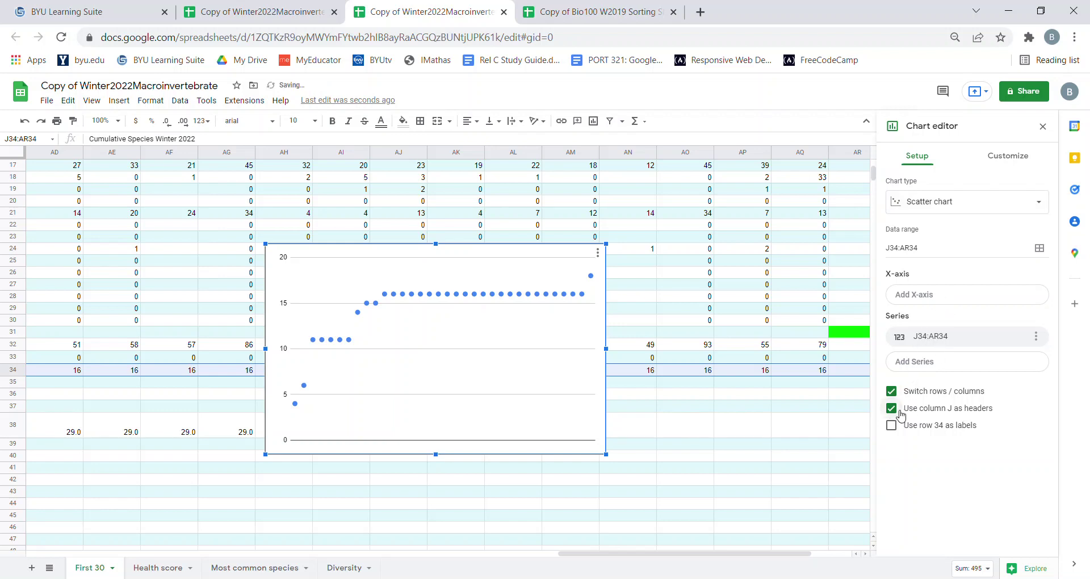
pyautogui.click(900, 414)
pyautogui.click(900, 414)
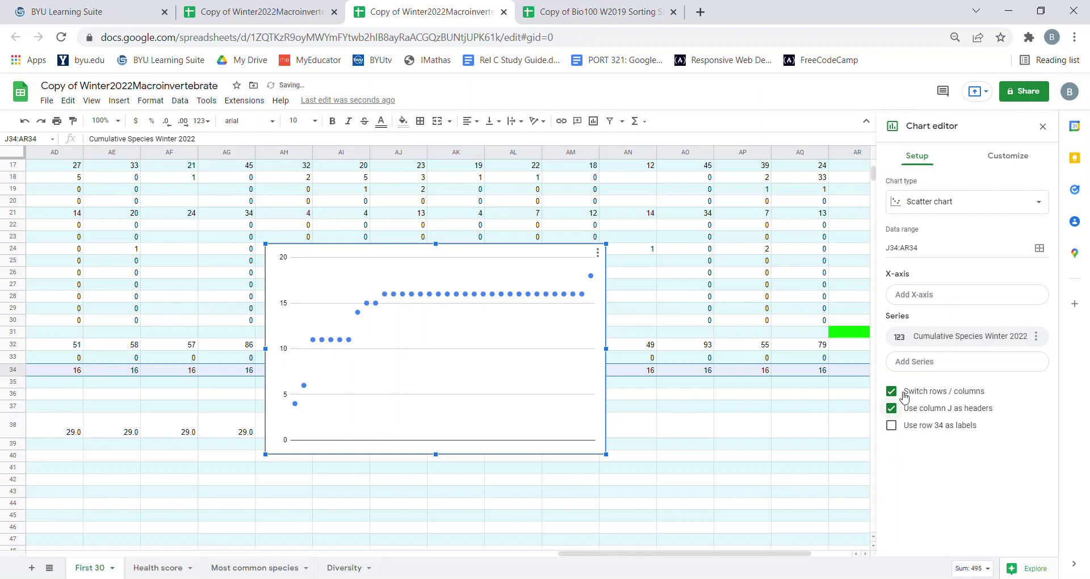
# Step: Set the chart's X-axis to the sample numbers in row 2, range K2:AR2
pyautogui.click(941, 295)
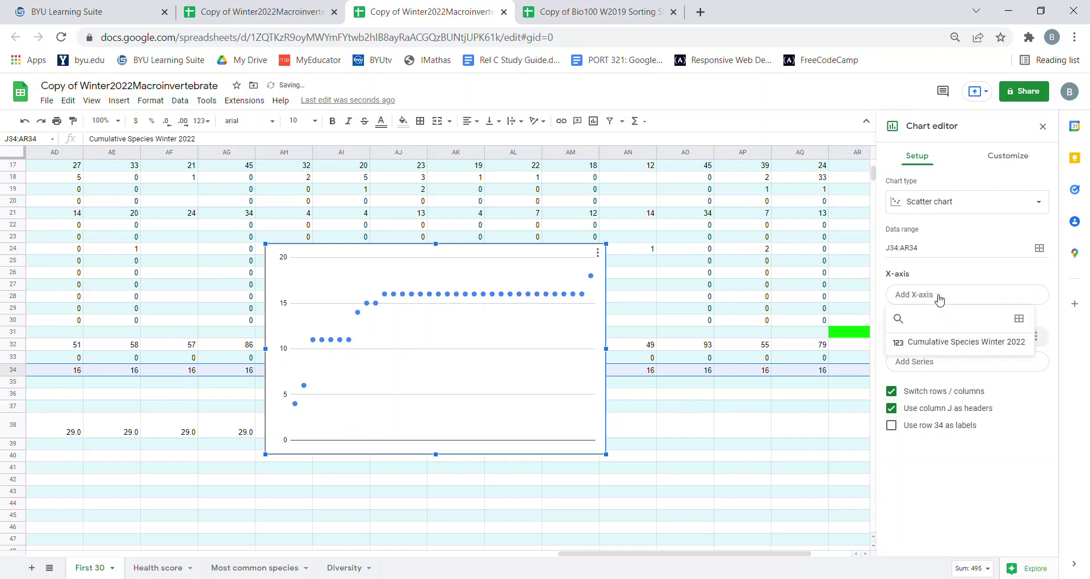
pyautogui.click(1020, 321)
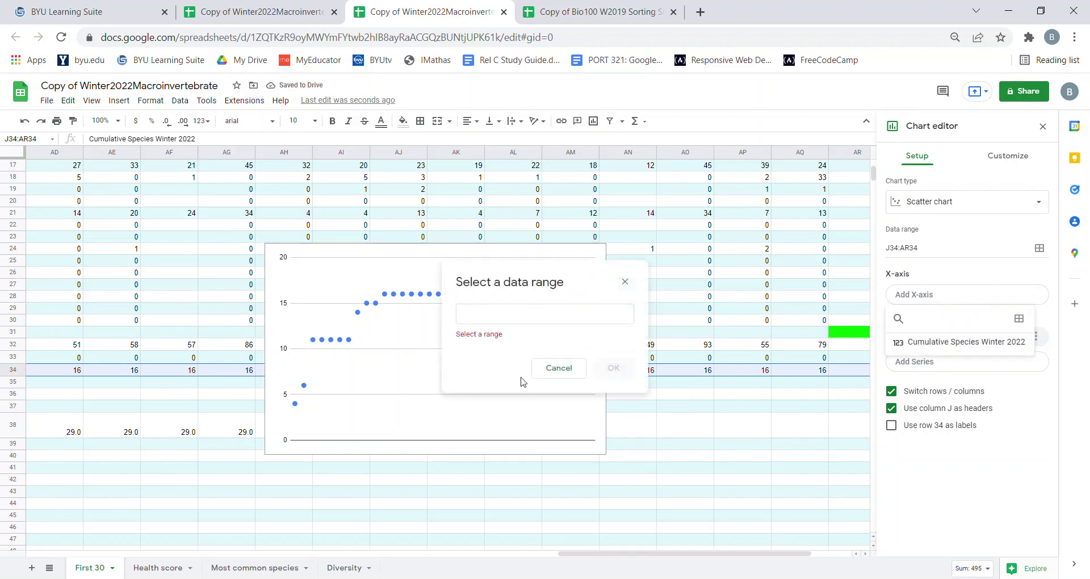
pyautogui.scroll(5, 294, 329)
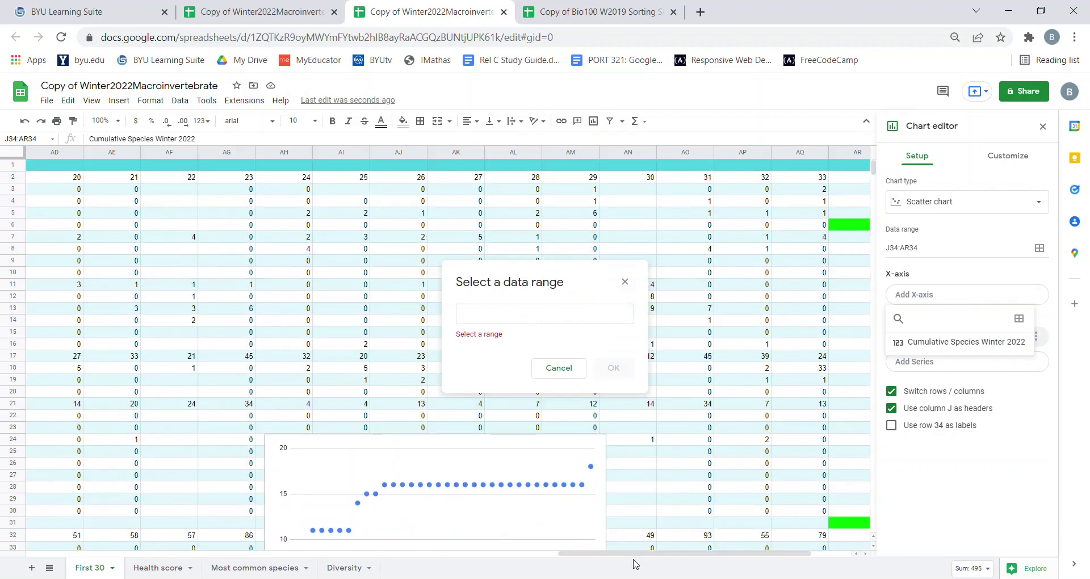
pyautogui.moveTo(635, 555); pyautogui.dragTo(264, 554)
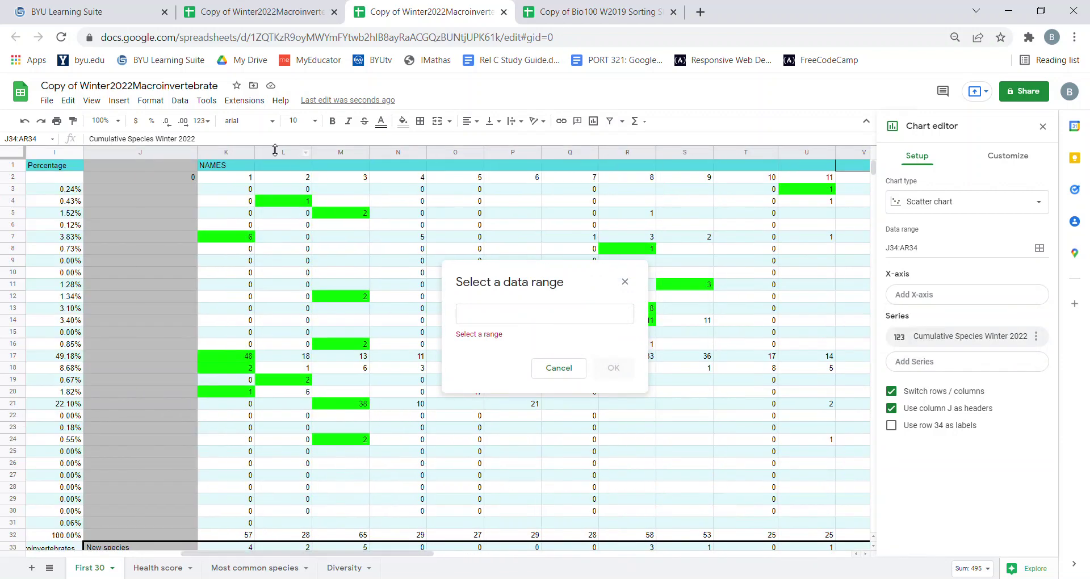
pyautogui.moveTo(242, 182); pyautogui.dragTo(815, 182)
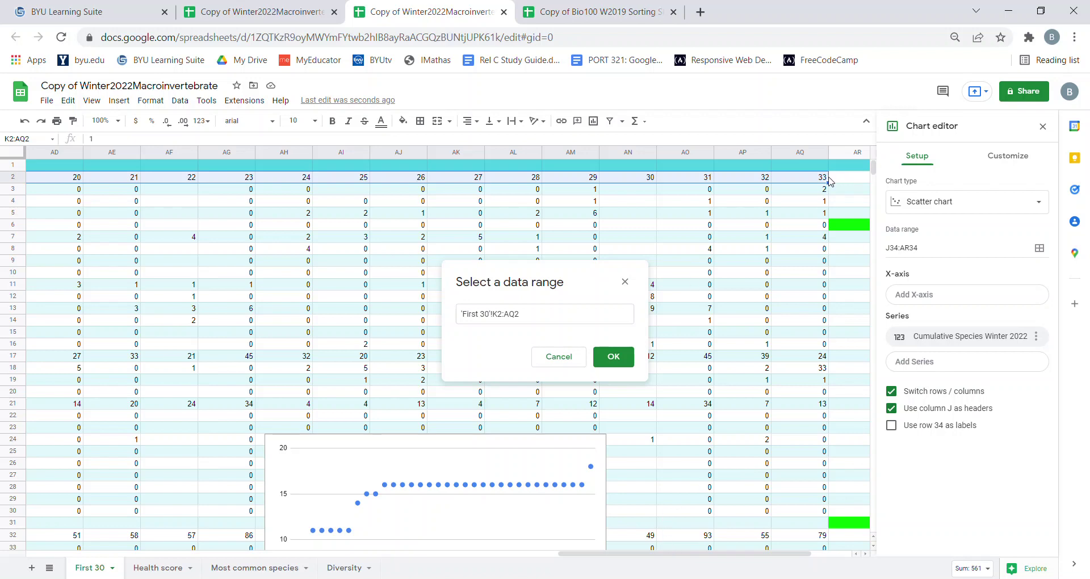
pyautogui.moveTo(879, 187); pyautogui.dragTo(665, 186)
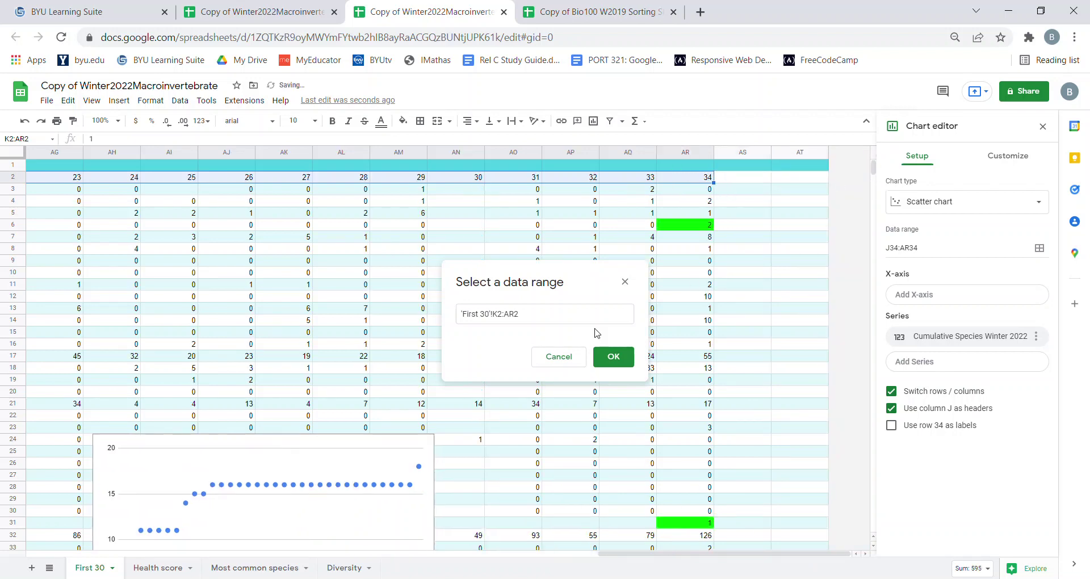
pyautogui.click(614, 356)
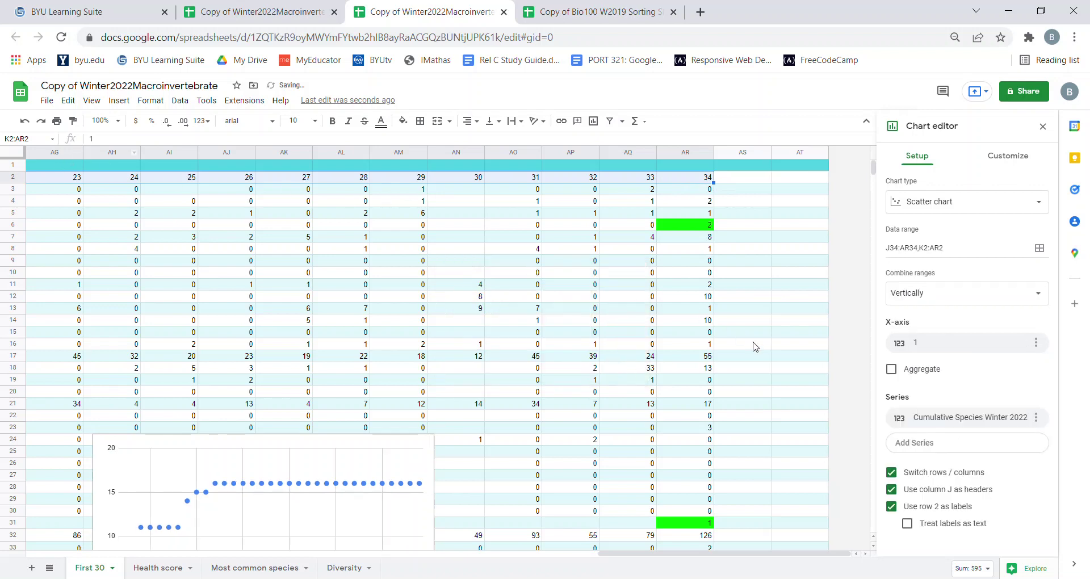
# Step: Title the scatter chart "Species Area Curve 2022"
pyautogui.scroll(-5, 272, 485)
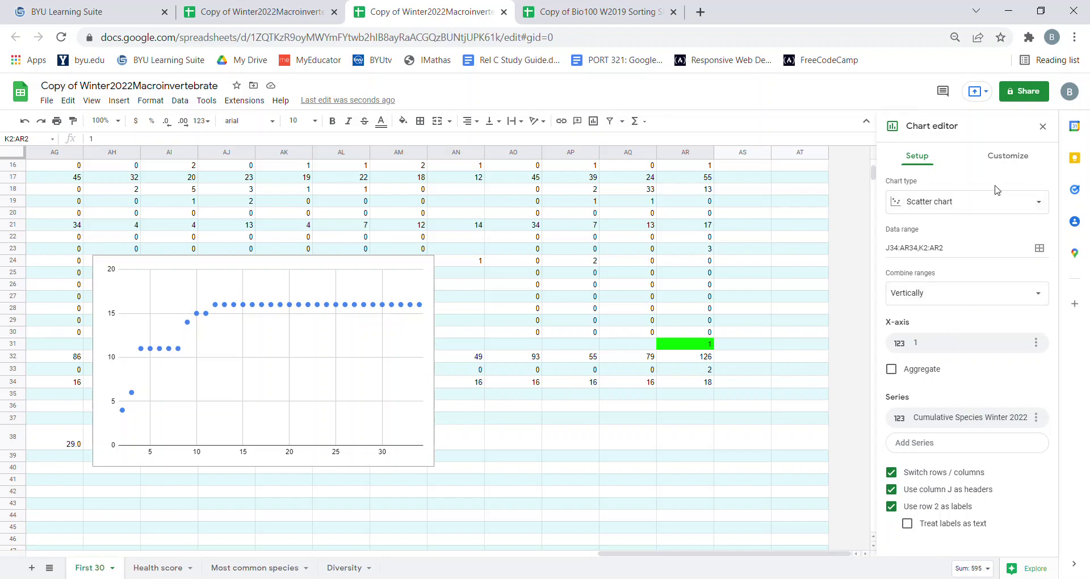
pyautogui.click(1008, 157)
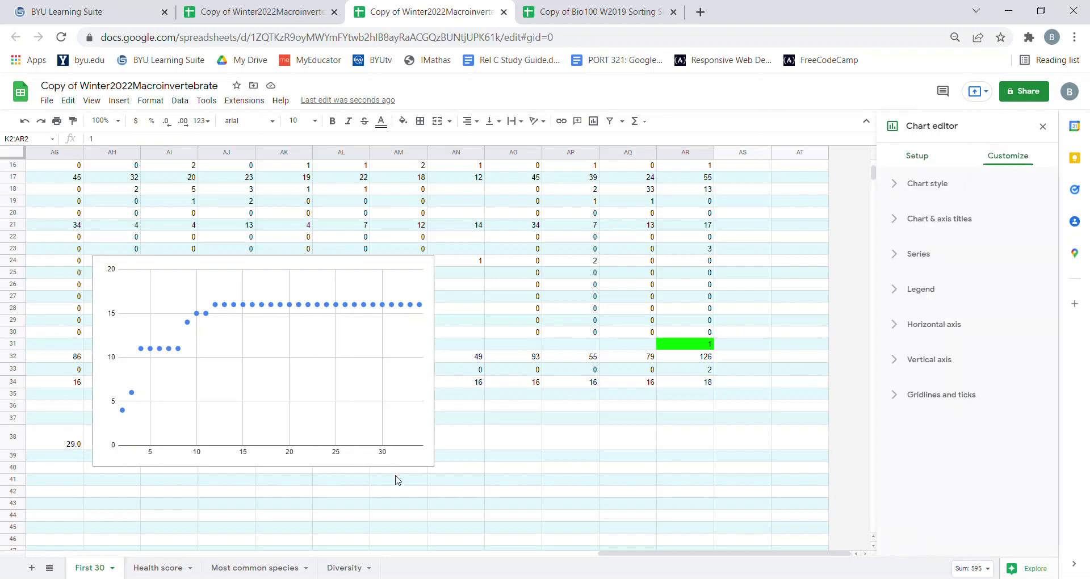
pyautogui.scroll(-1, 398, 480)
pyautogui.scroll(2, 398, 480)
pyautogui.click(909, 184)
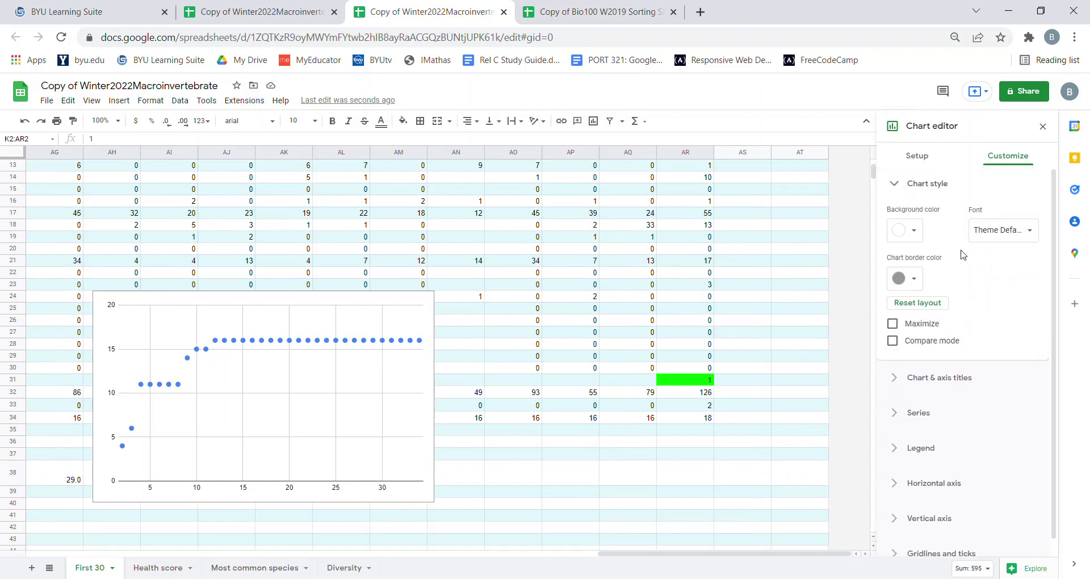
pyautogui.click(900, 183)
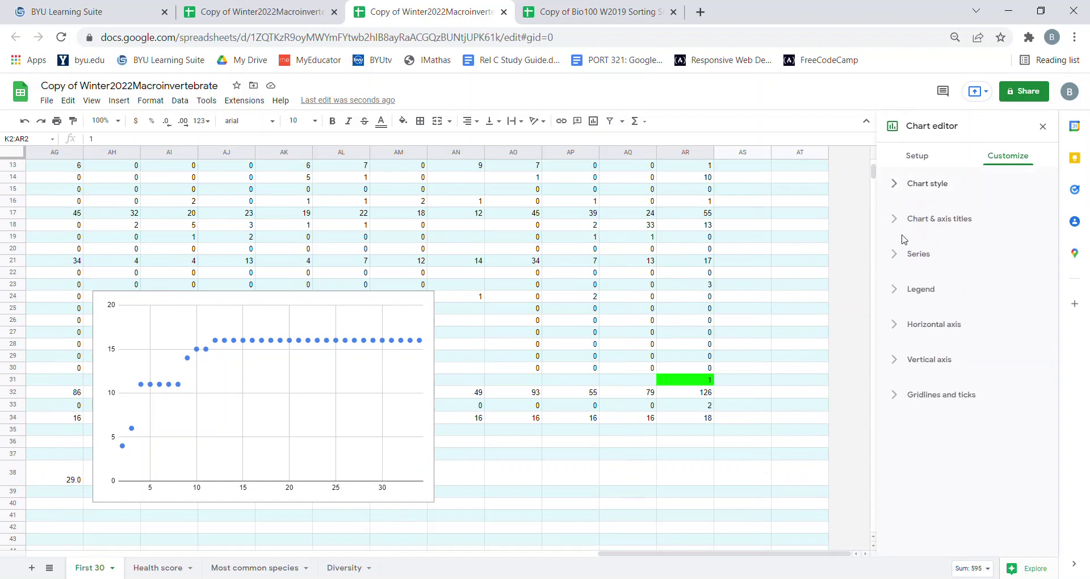
pyautogui.click(908, 220)
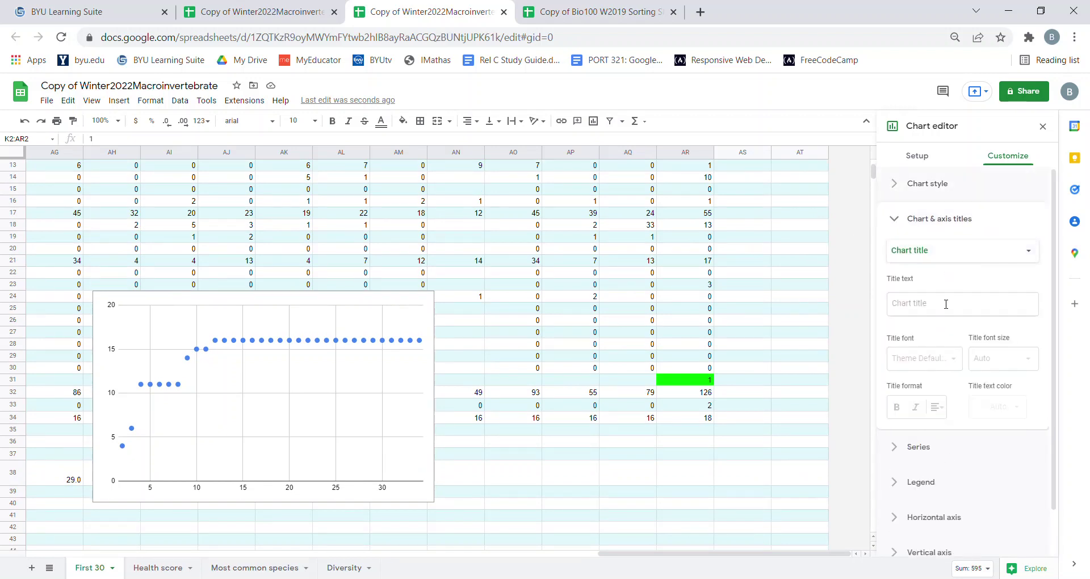
pyautogui.click(926, 314)
pyautogui.write('Species ARea Curve')
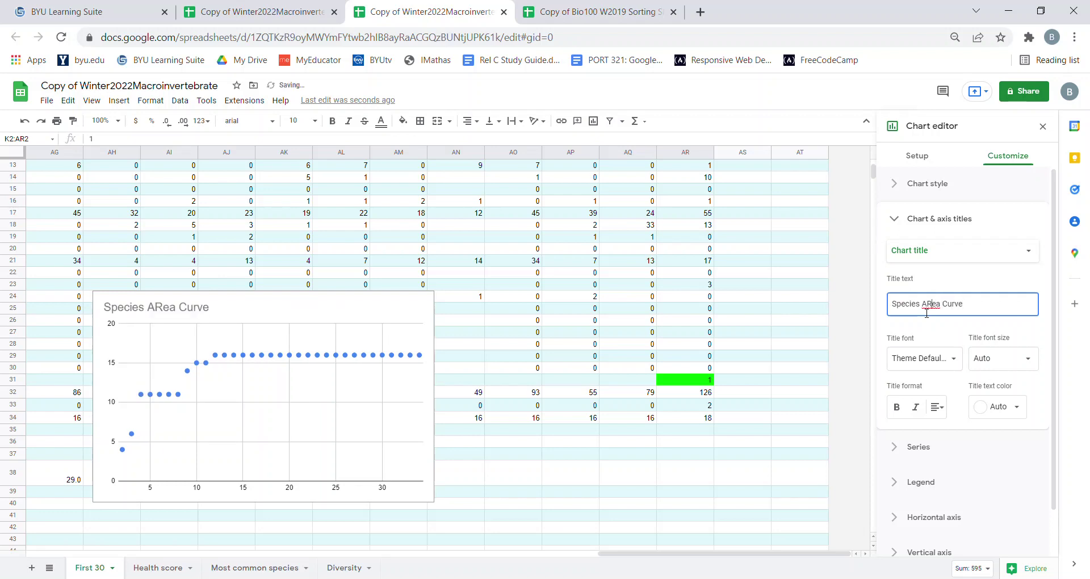
pyautogui.click(927, 313)
pyautogui.press('Delete')
pyautogui.write('rve')
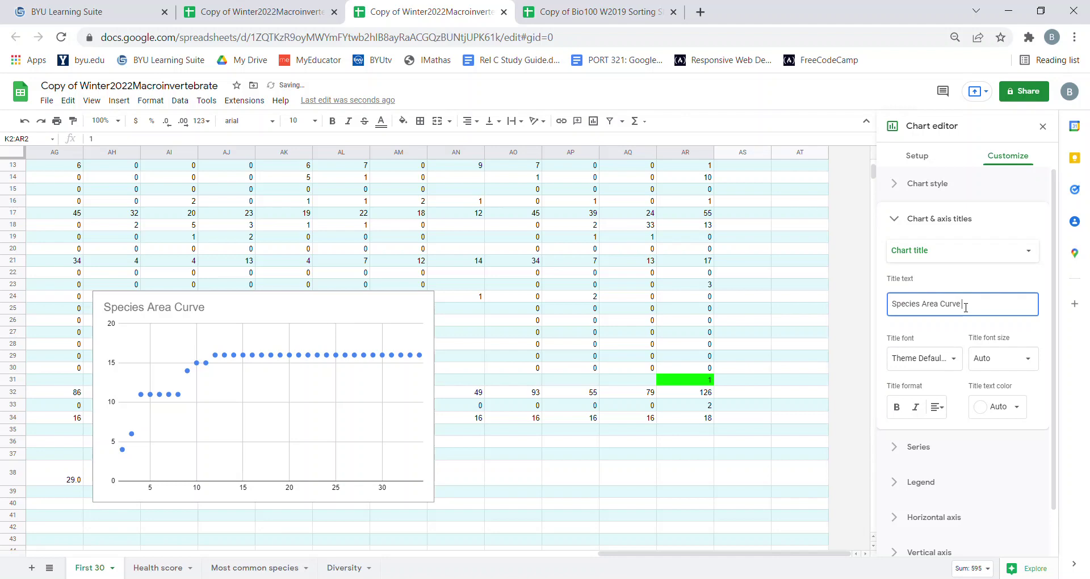
pyautogui.write(' 2022')
# Step: Set the chart's horizontal axis title to "# of Samples"
pyautogui.click(955, 249)
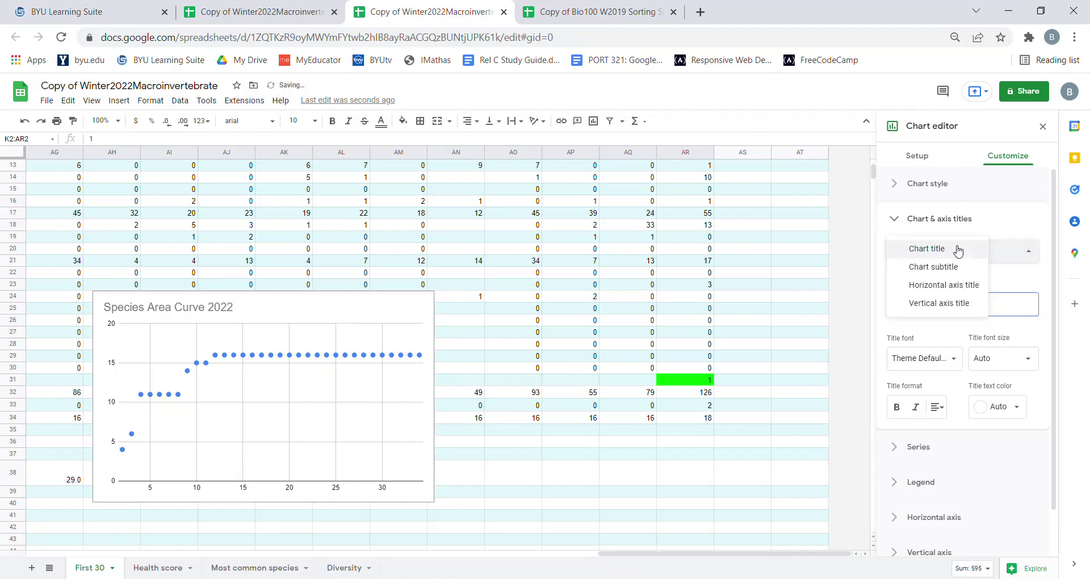
pyautogui.click(999, 252)
pyautogui.click(1028, 253)
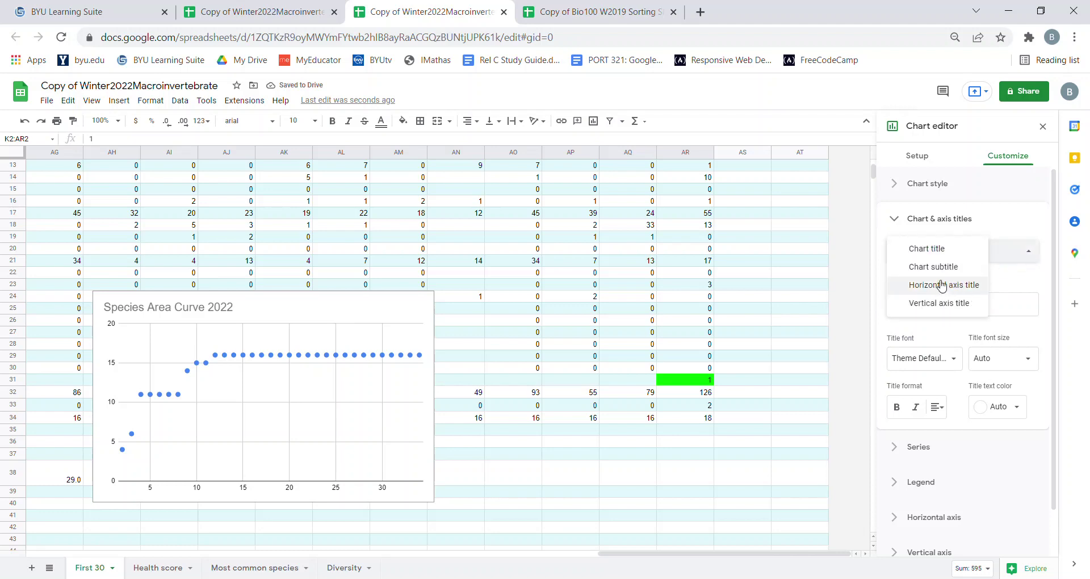
pyautogui.click(961, 285)
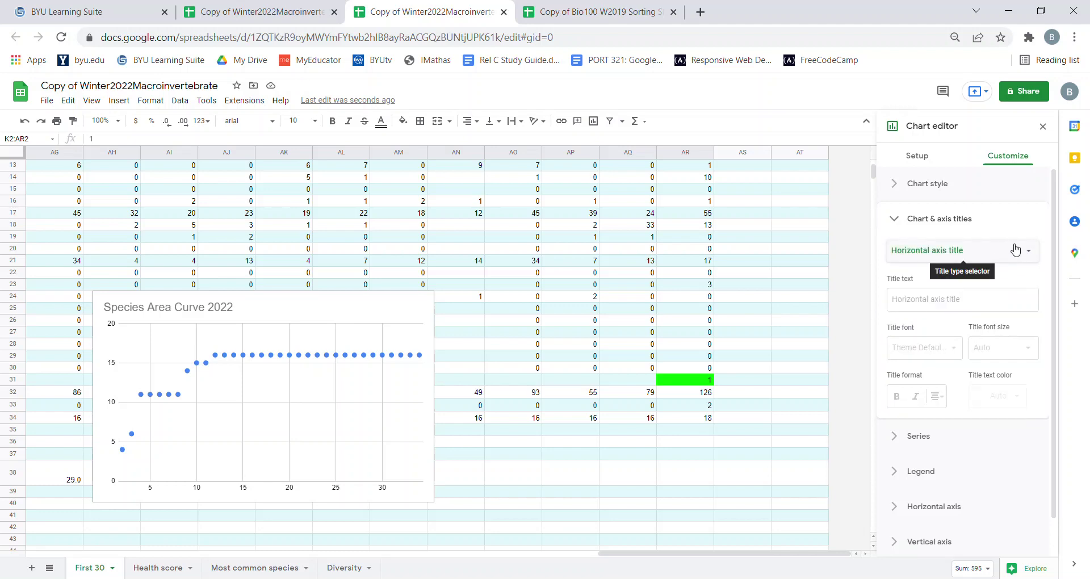
pyautogui.click(957, 301)
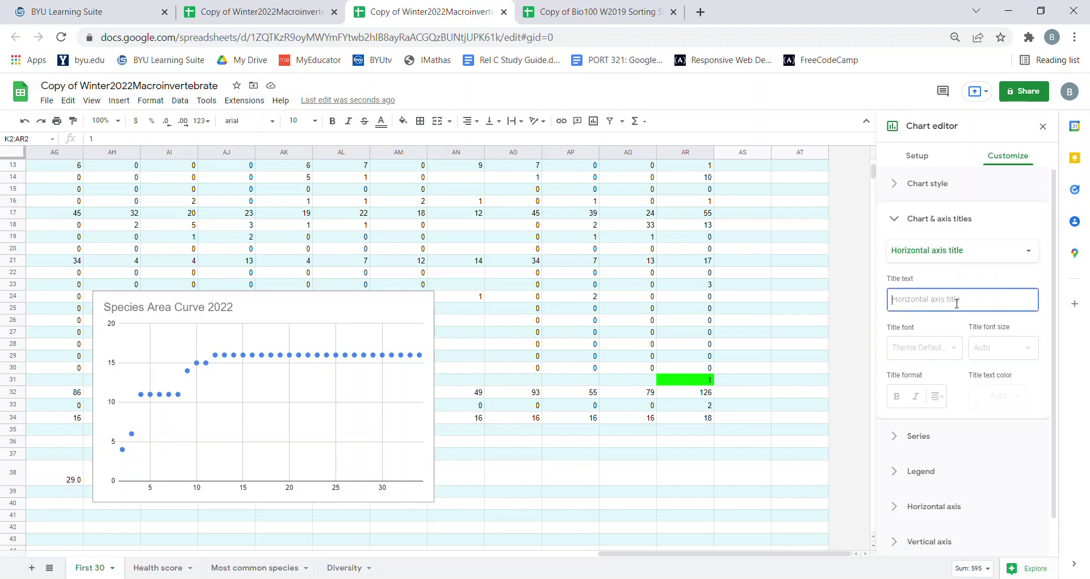
pyautogui.write('#')
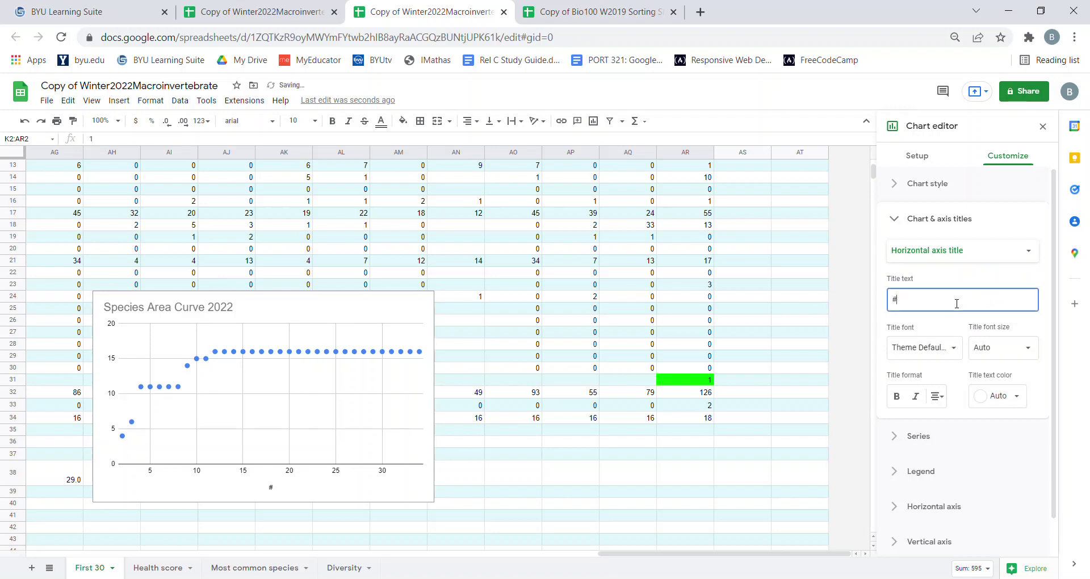
pyautogui.write(' of Samples')
# Step: Set the chart's vertical axis title to "Cumulative species"
pyautogui.click(951, 254)
pyautogui.click(947, 271)
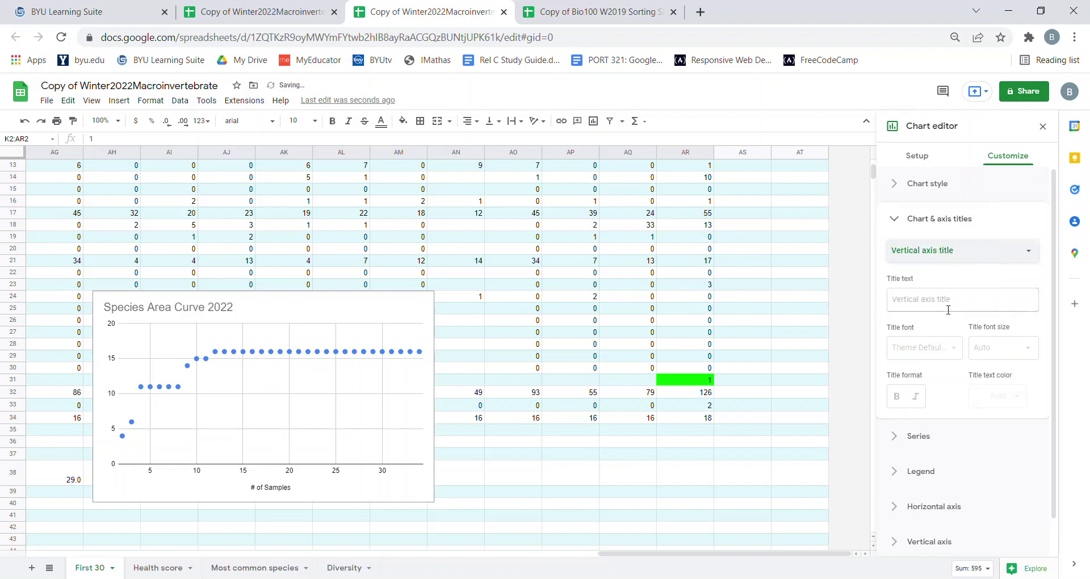
pyautogui.click(948, 309)
pyautogui.write('Cumu')
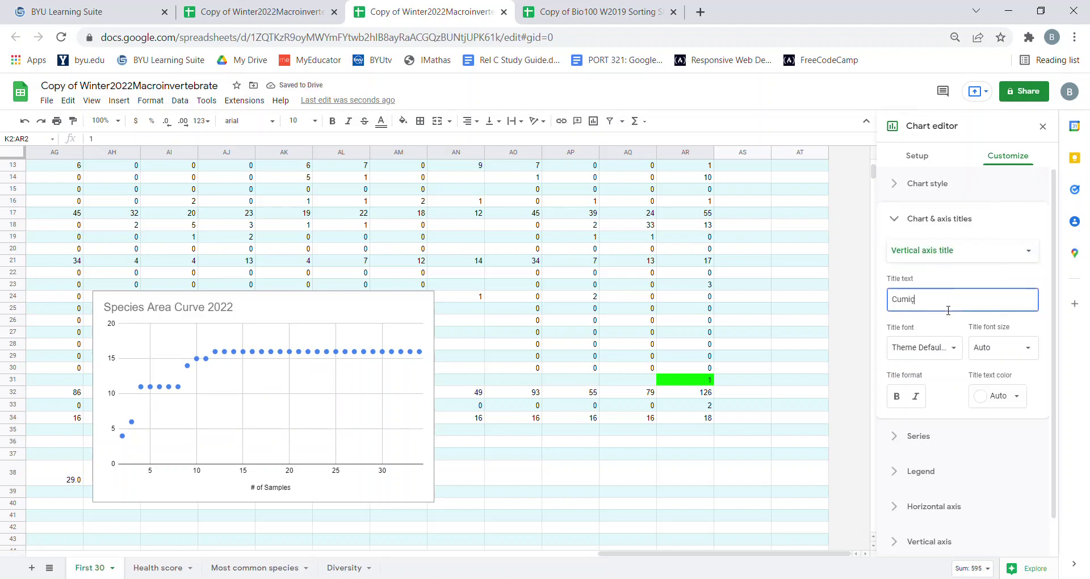
pyautogui.write('l')
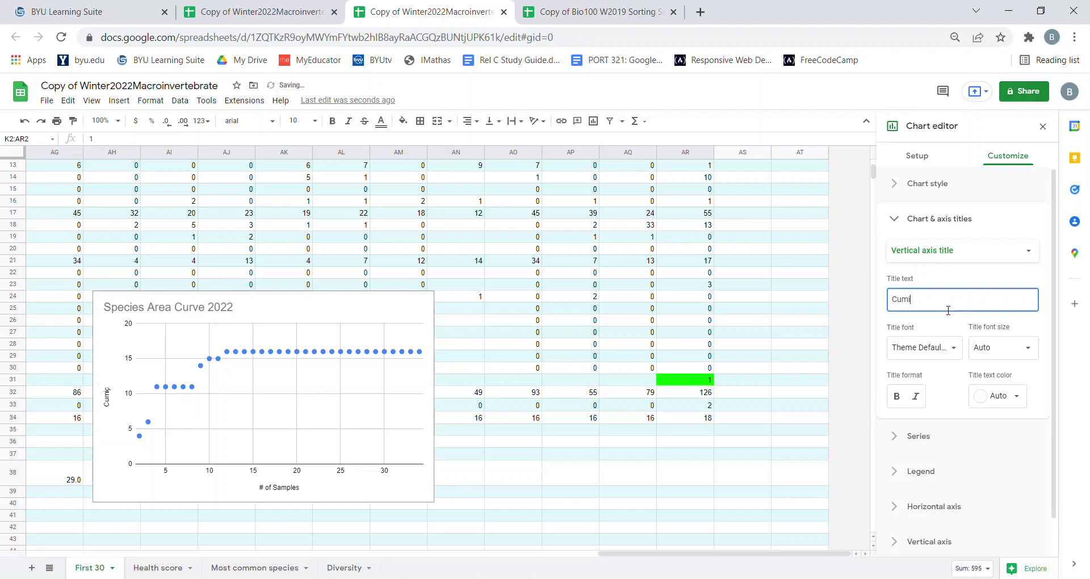
pyautogui.write('ative species')
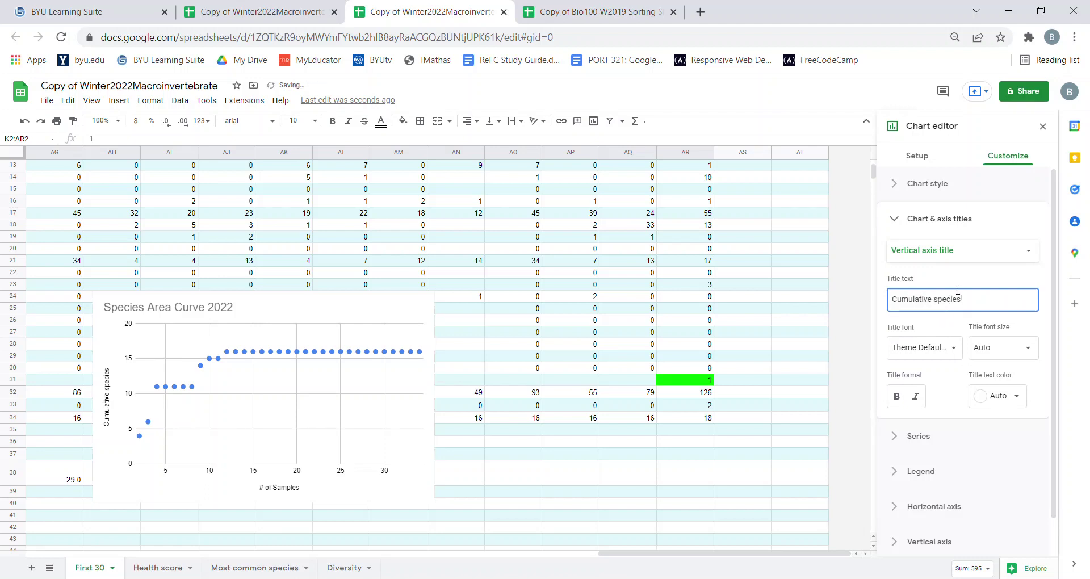
# Step: Change the colour of the chart's Cumulative Species Winter 2022 series to orange
pyautogui.click(1027, 253)
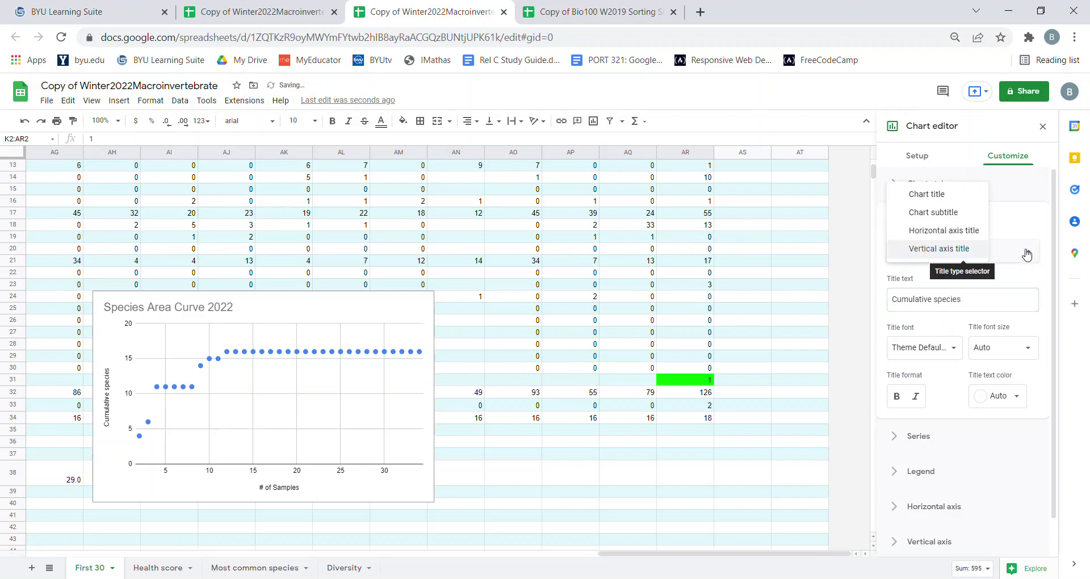
pyautogui.click(1010, 200)
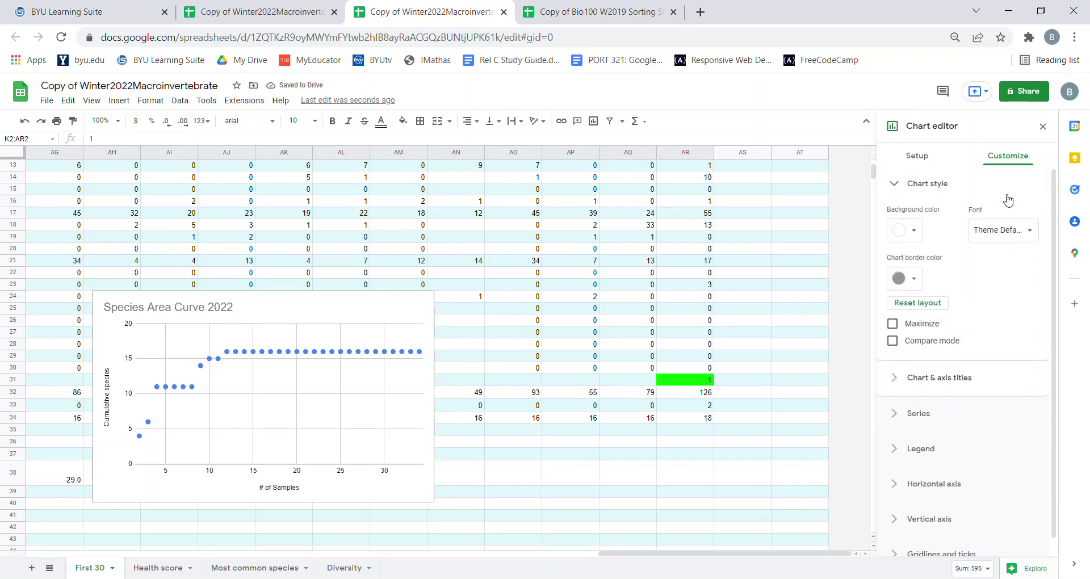
pyautogui.click(926, 183)
pyautogui.click(904, 259)
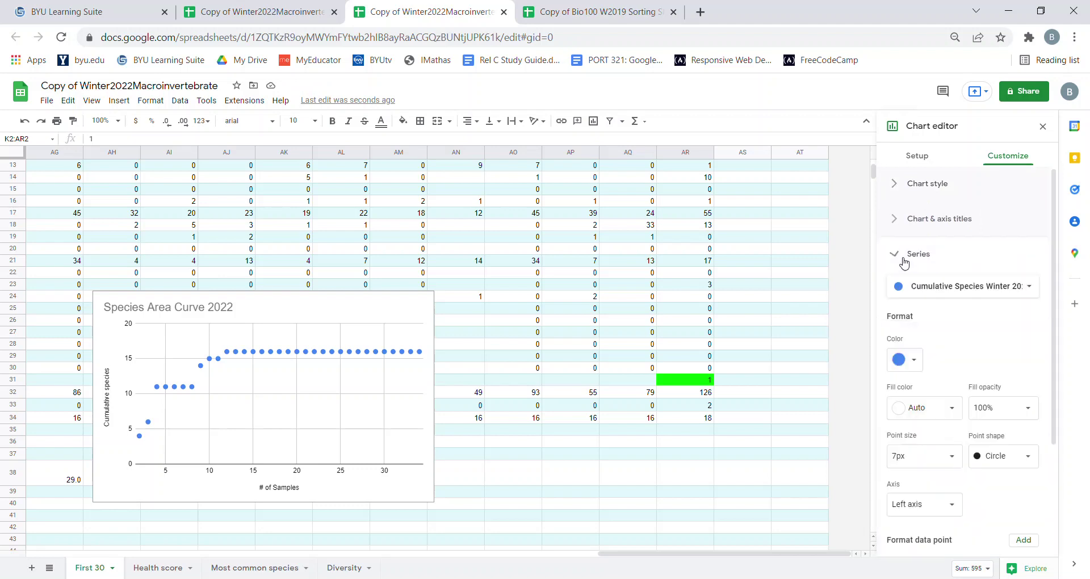
pyautogui.scroll(-3, 958, 320)
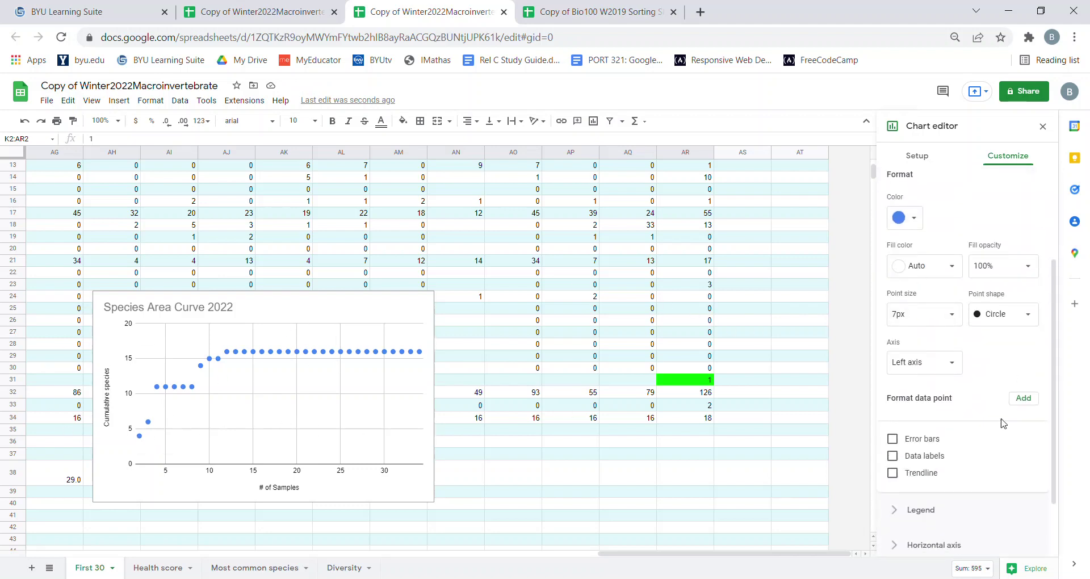
pyautogui.scroll(3, 939, 357)
pyautogui.scroll(-2, 967, 276)
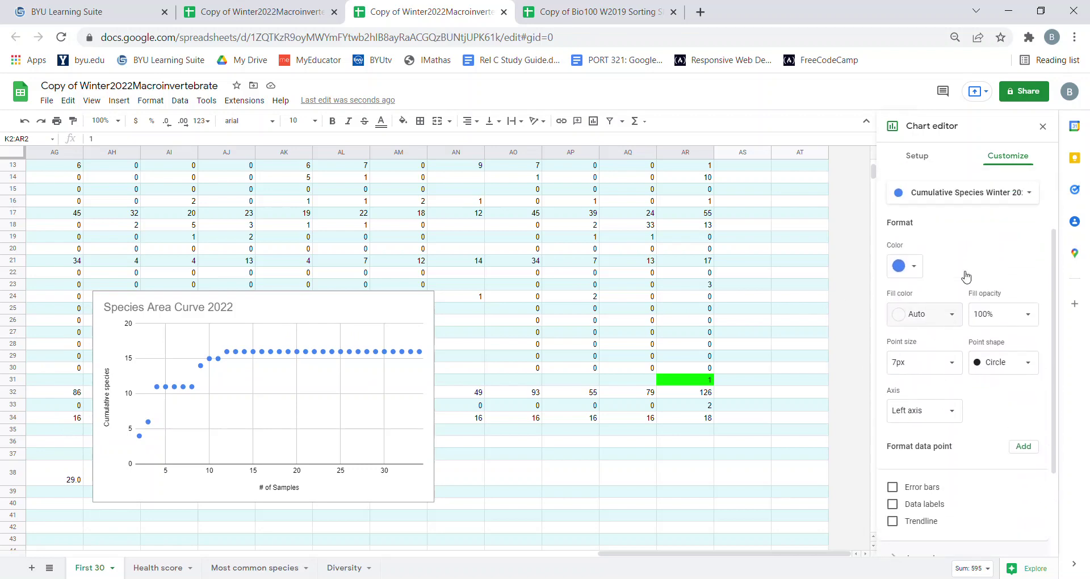
pyautogui.scroll(2, 966, 307)
pyautogui.scroll(-3, 927, 293)
pyautogui.click(910, 219)
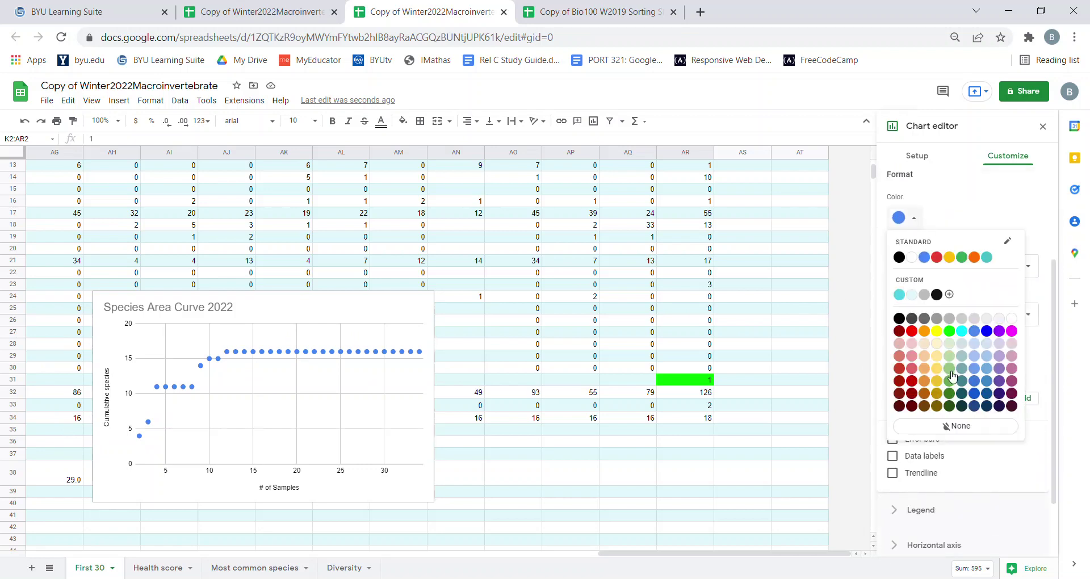
pyautogui.click(925, 332)
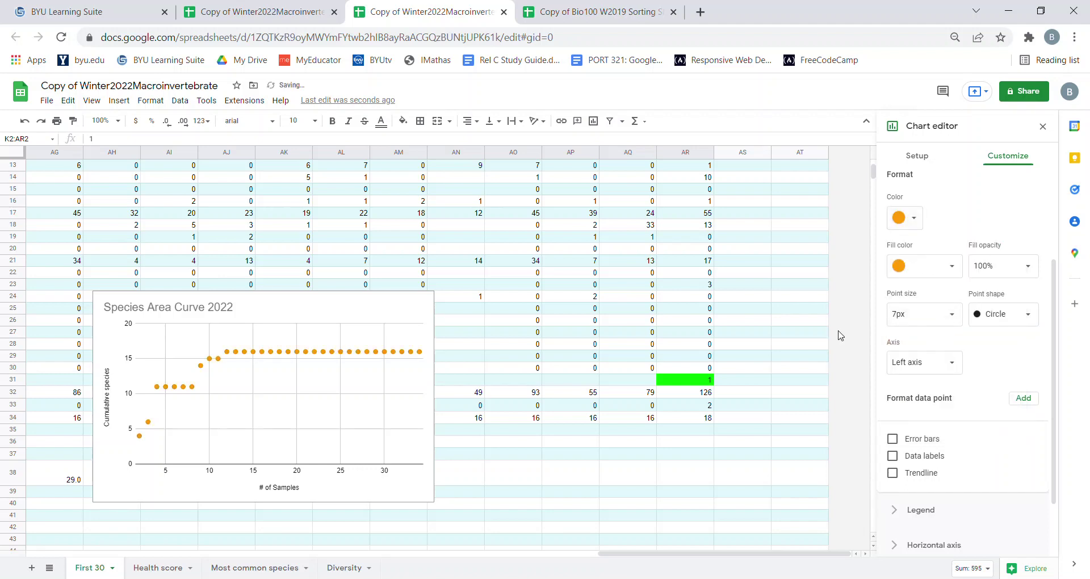
# Step: Add a logarithmic trendline to the cumulative species series and show its R² value
pyautogui.scroll(-2, 947, 376)
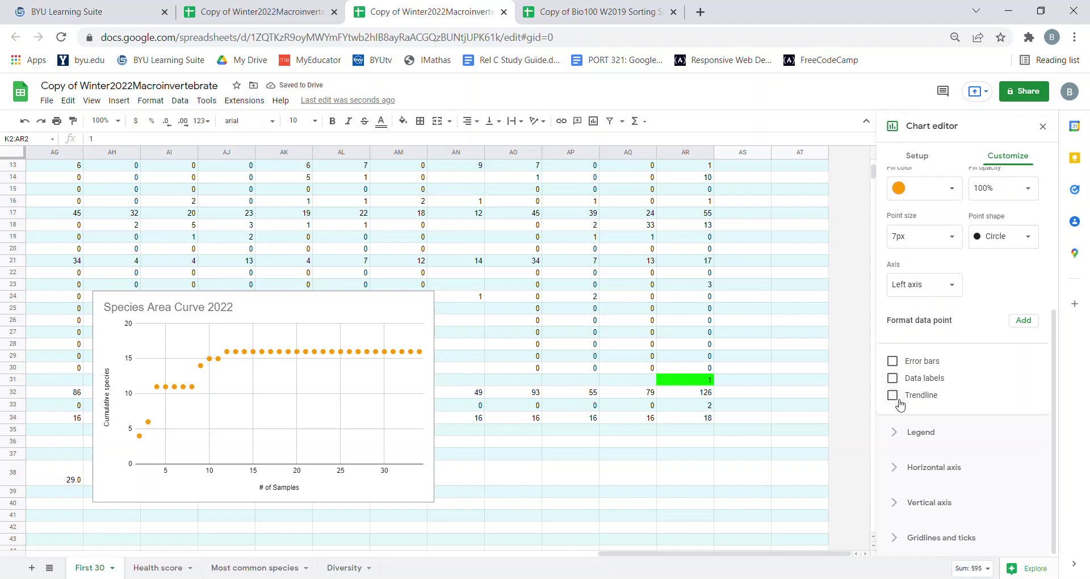
pyautogui.click(894, 397)
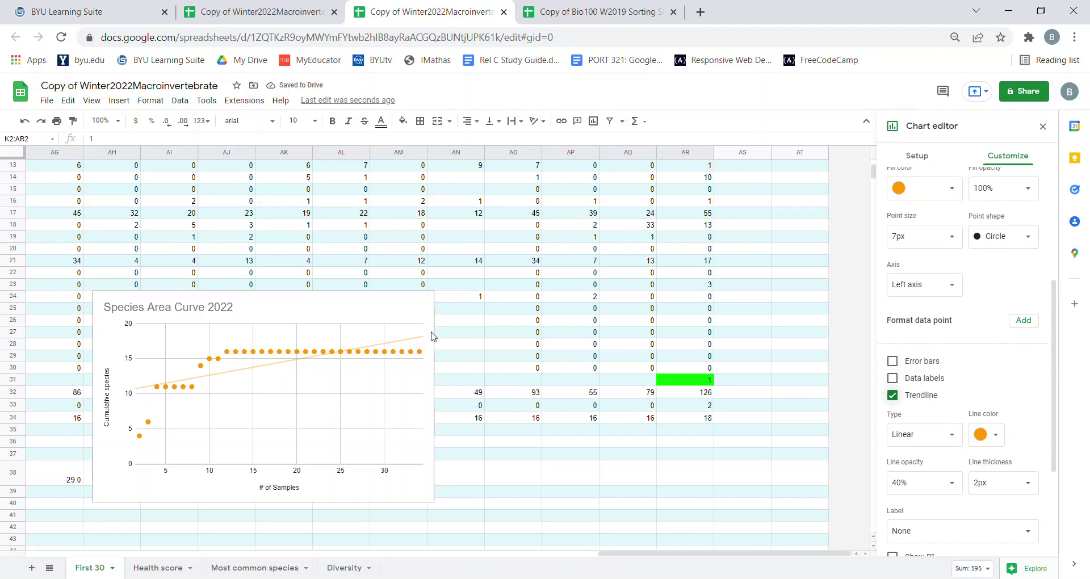
pyautogui.scroll(-3, 959, 341)
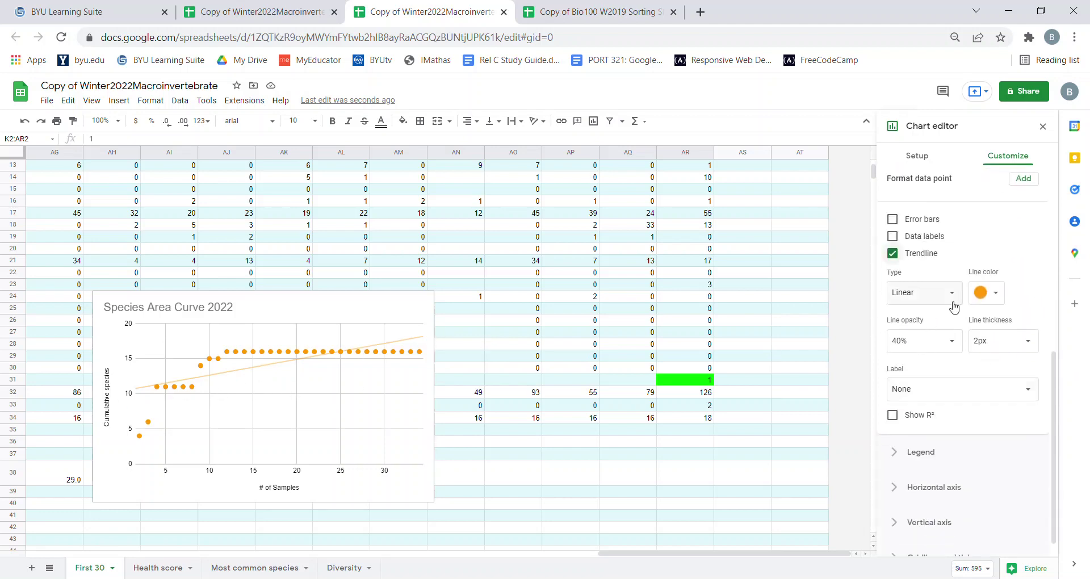
pyautogui.click(945, 294)
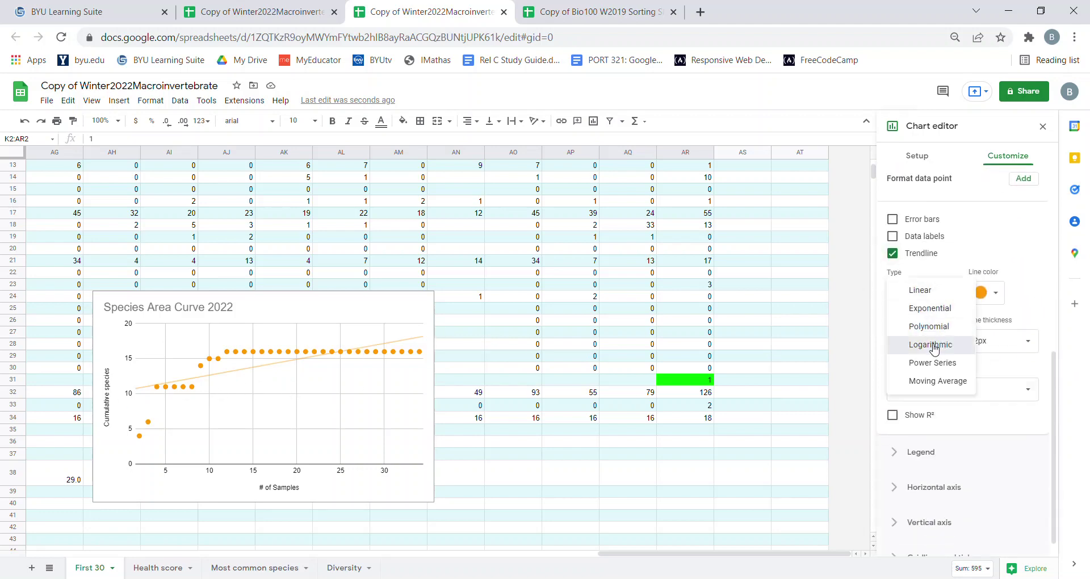
pyautogui.click(932, 344)
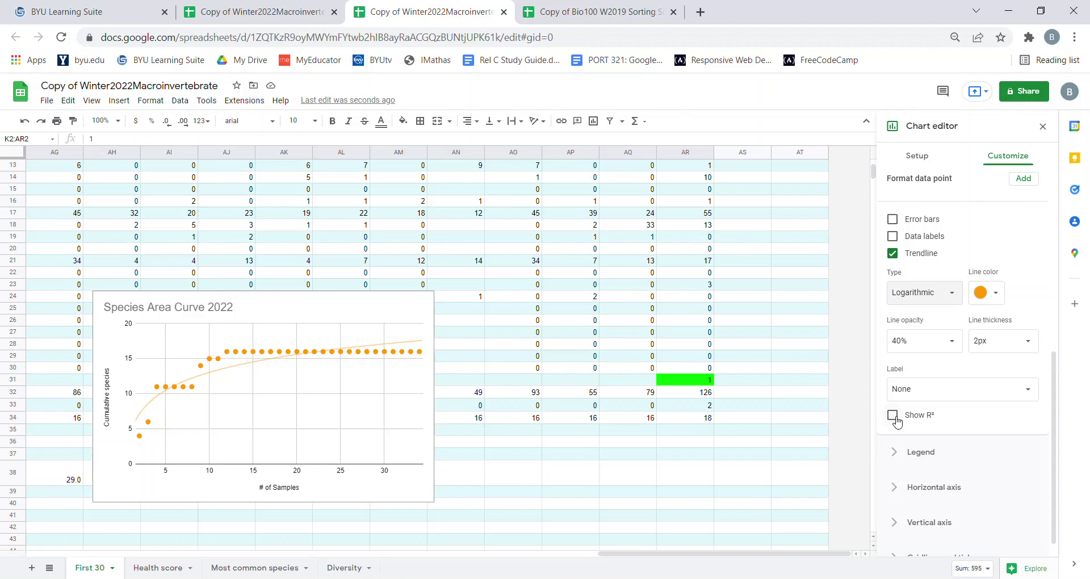
pyautogui.click(894, 416)
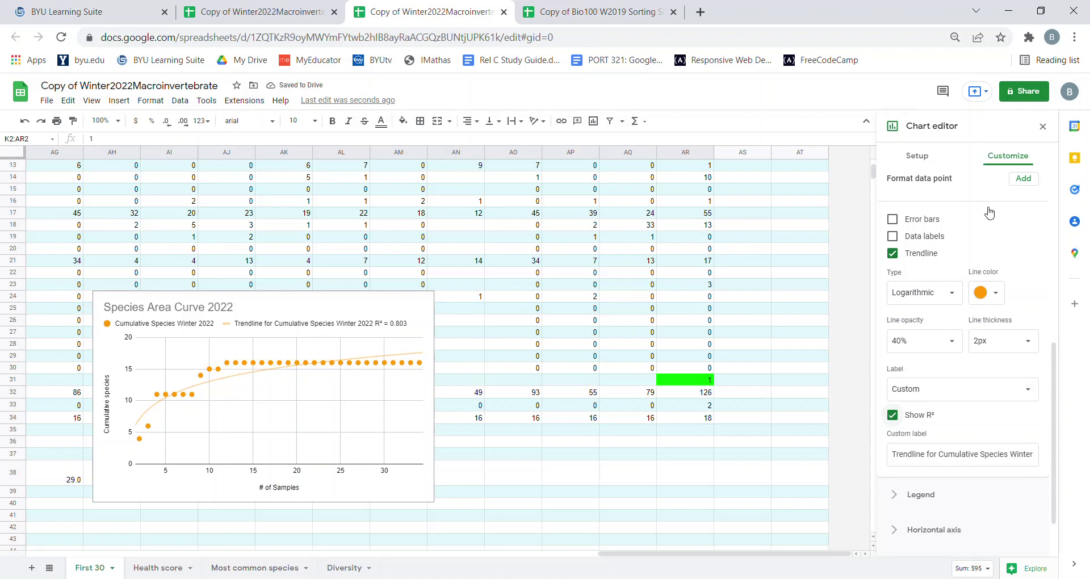
# Step: Examine the sources of the chart's legend text: the trendline's custom label and the series name in cell J34
pyautogui.scroll(3, 1011, 205)
pyautogui.scroll(5, 990, 268)
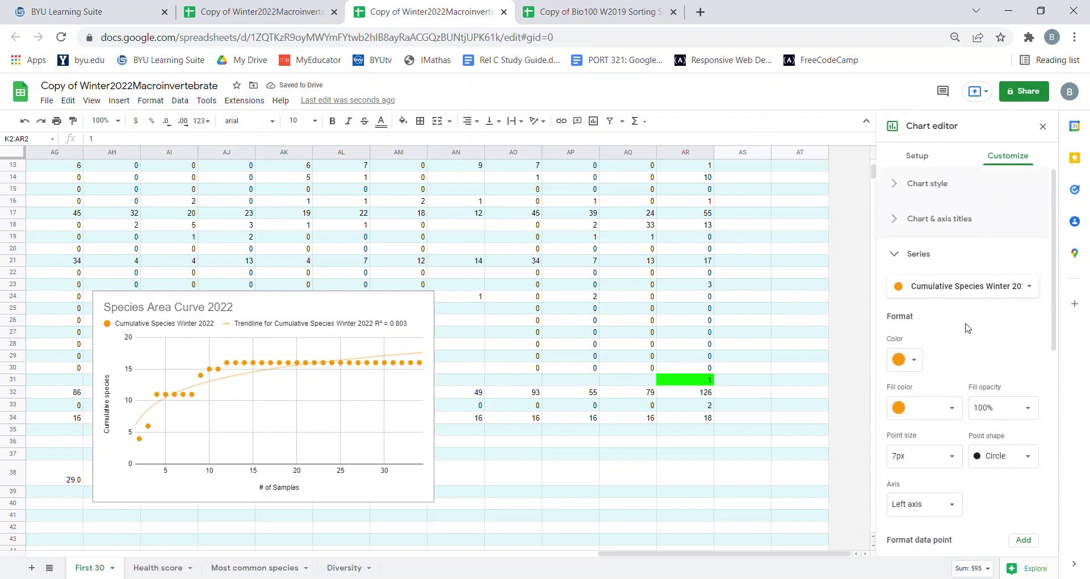
pyautogui.click(899, 252)
pyautogui.click(920, 294)
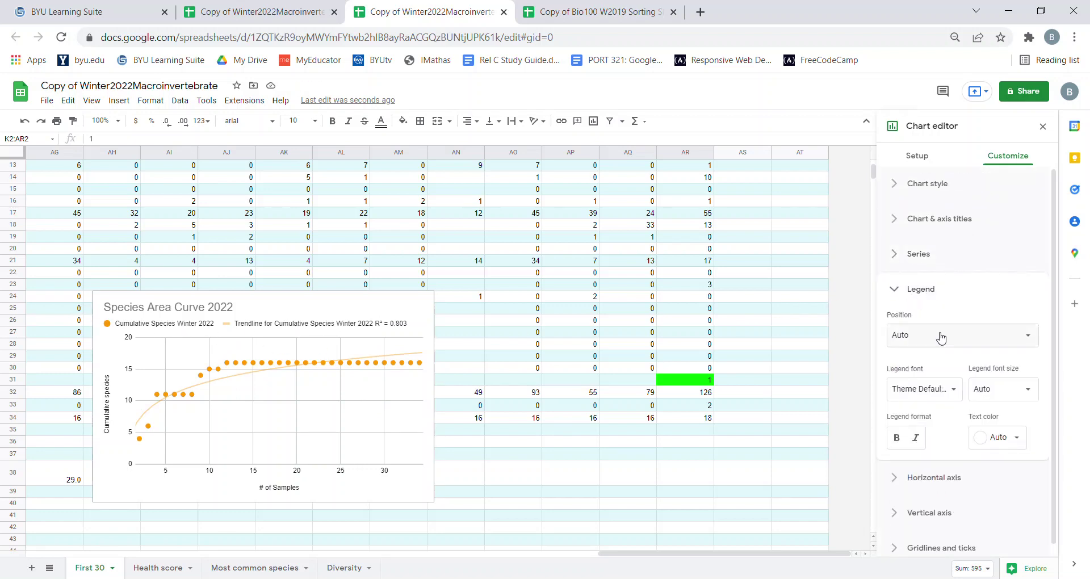
pyautogui.click(909, 264)
pyautogui.scroll(-6, 940, 417)
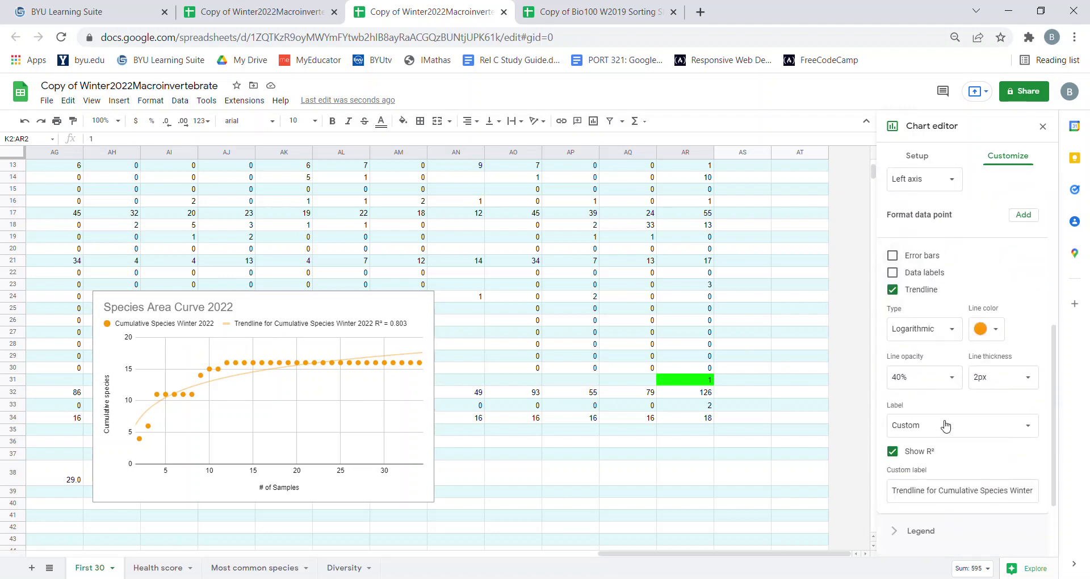
pyautogui.click(951, 465)
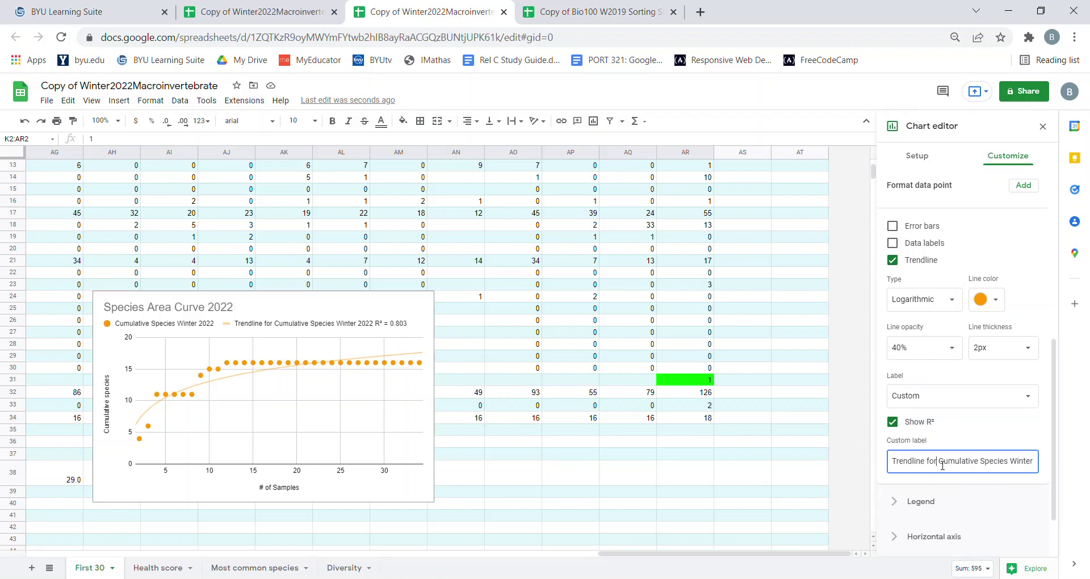
pyautogui.moveTo(930, 462); pyautogui.dragTo(937, 465)
pyautogui.scroll(3, 945, 370)
pyautogui.scroll(3, 939, 325)
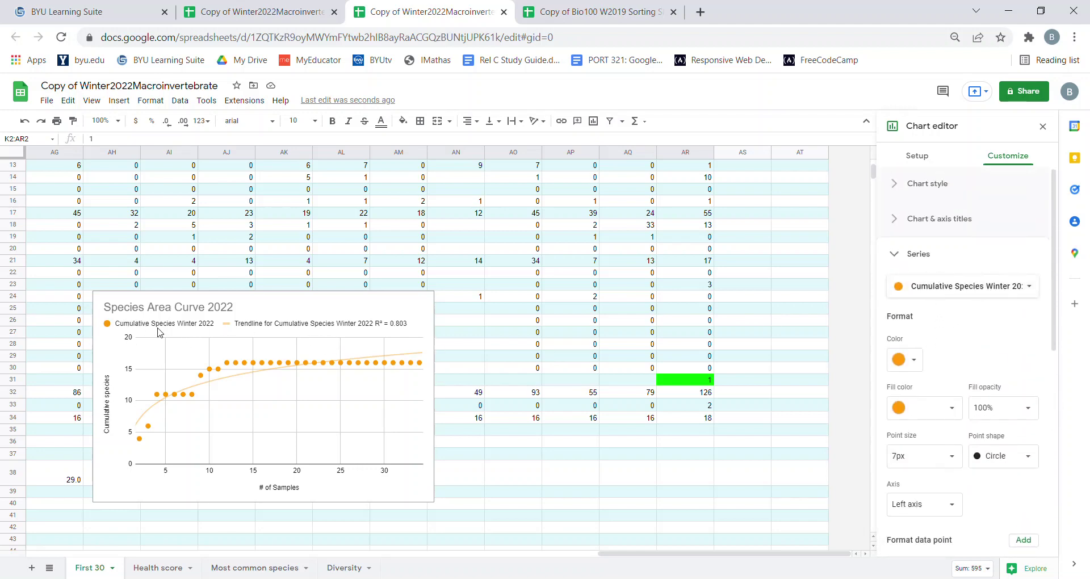
pyautogui.moveTo(628, 559); pyautogui.dragTo(179, 557)
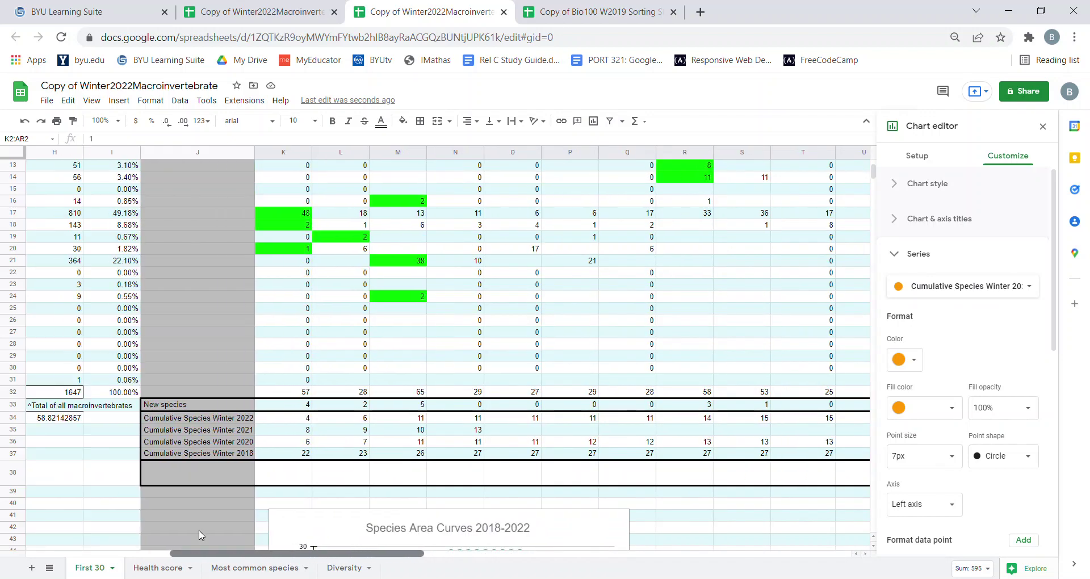
pyautogui.click(228, 424)
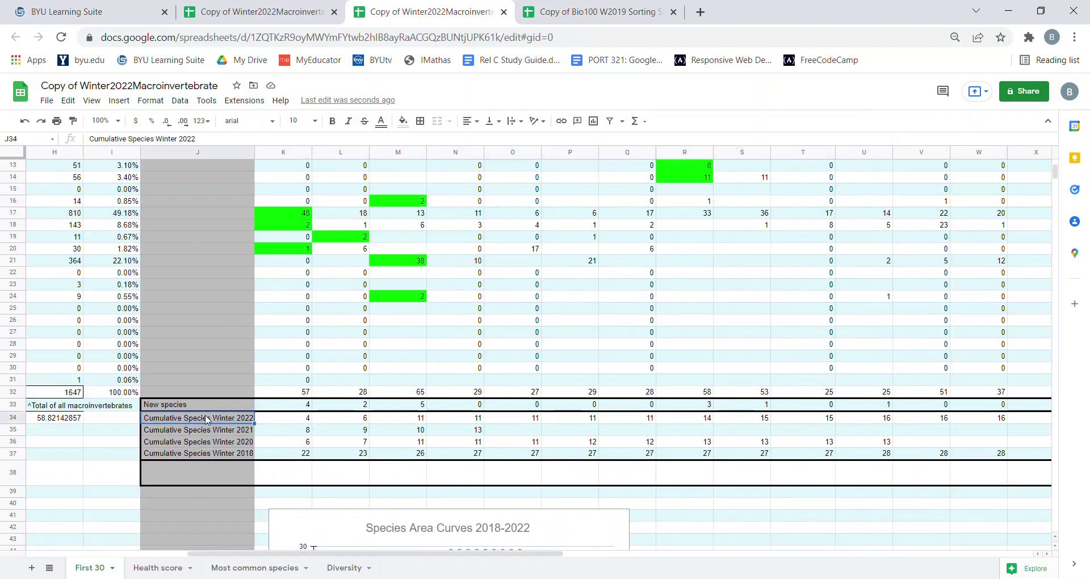
pyautogui.moveTo(387, 555); pyautogui.dragTo(773, 565)
# Step: Set the horizontal axis of the Species Area Curve 2022 chart to a maximum of 35 and a minimum of 0
pyautogui.click(953, 301)
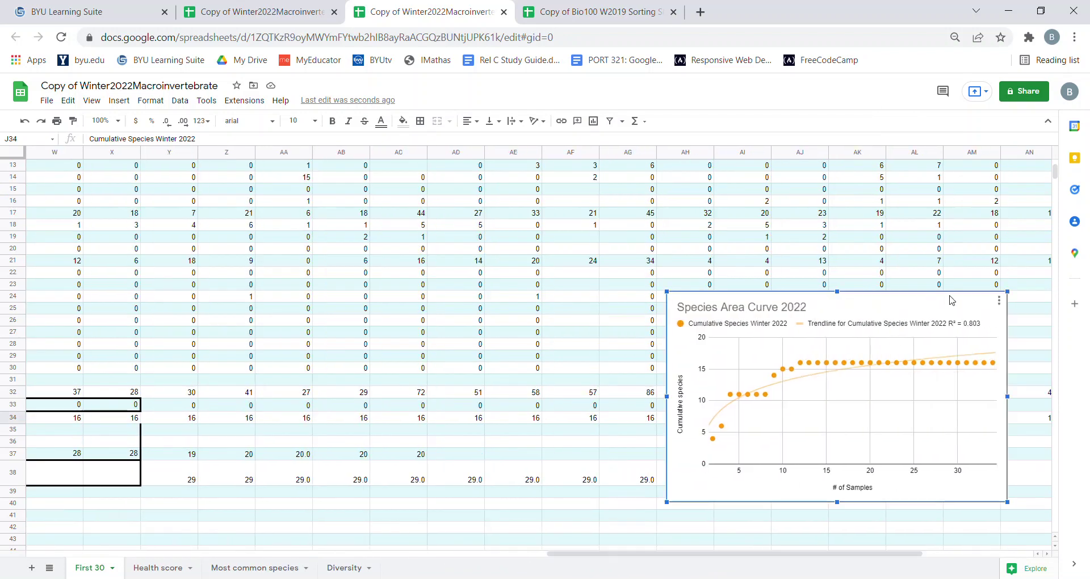
pyautogui.click(1000, 301)
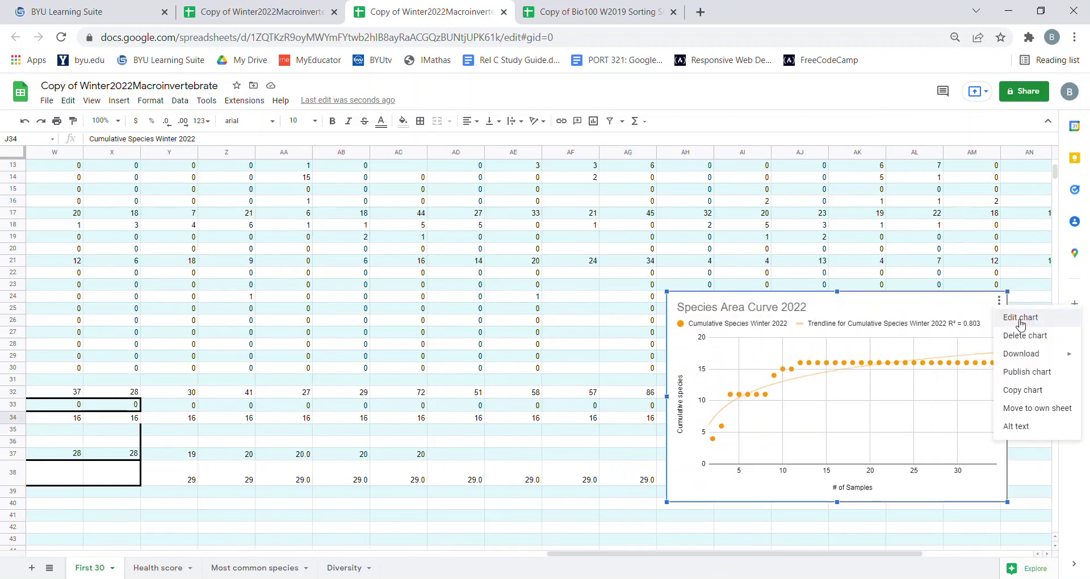
pyautogui.click(1021, 320)
pyautogui.click(1006, 159)
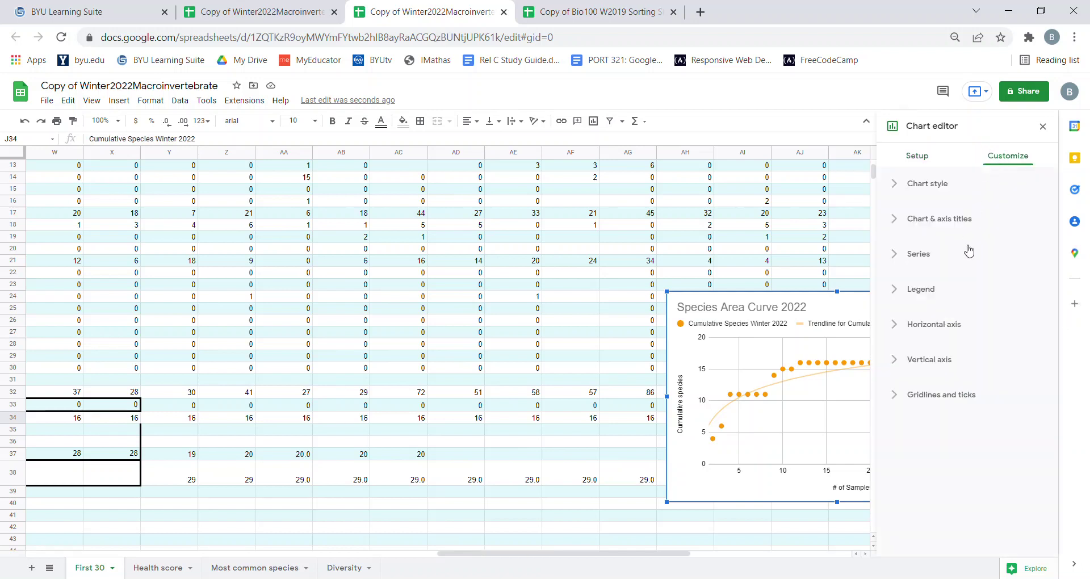
pyautogui.click(902, 328)
pyautogui.scroll(-3, 930, 374)
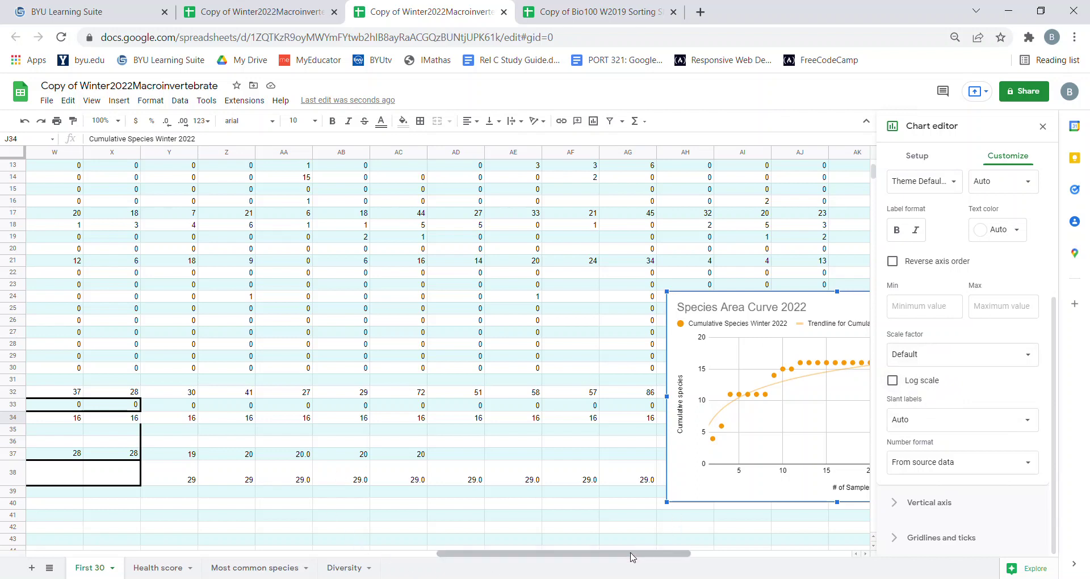
pyautogui.moveTo(639, 554); pyautogui.dragTo(704, 553)
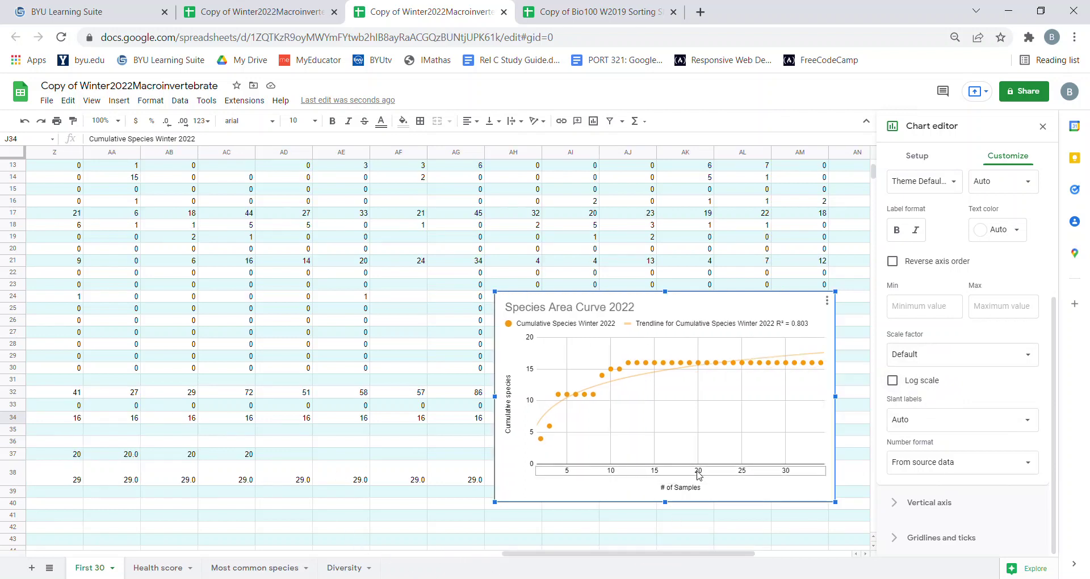
pyautogui.click(992, 316)
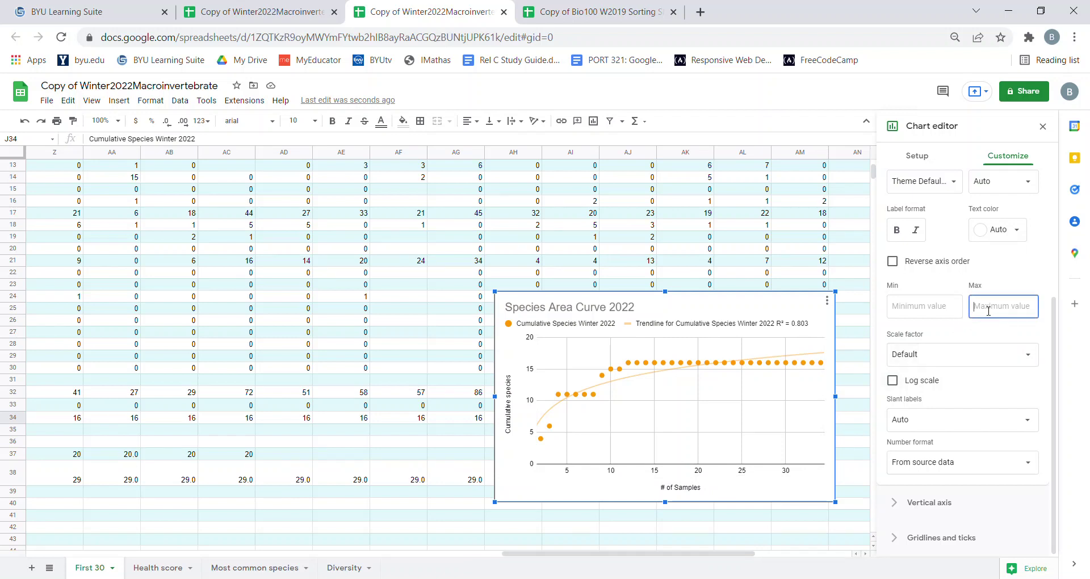
pyautogui.write('35')
pyautogui.click(923, 307)
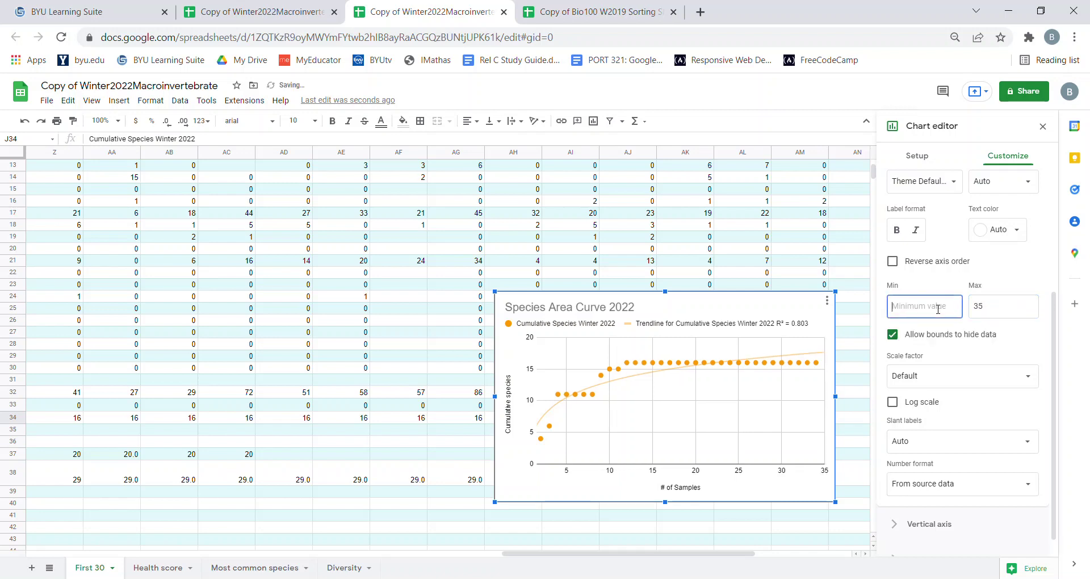
pyautogui.write('0')
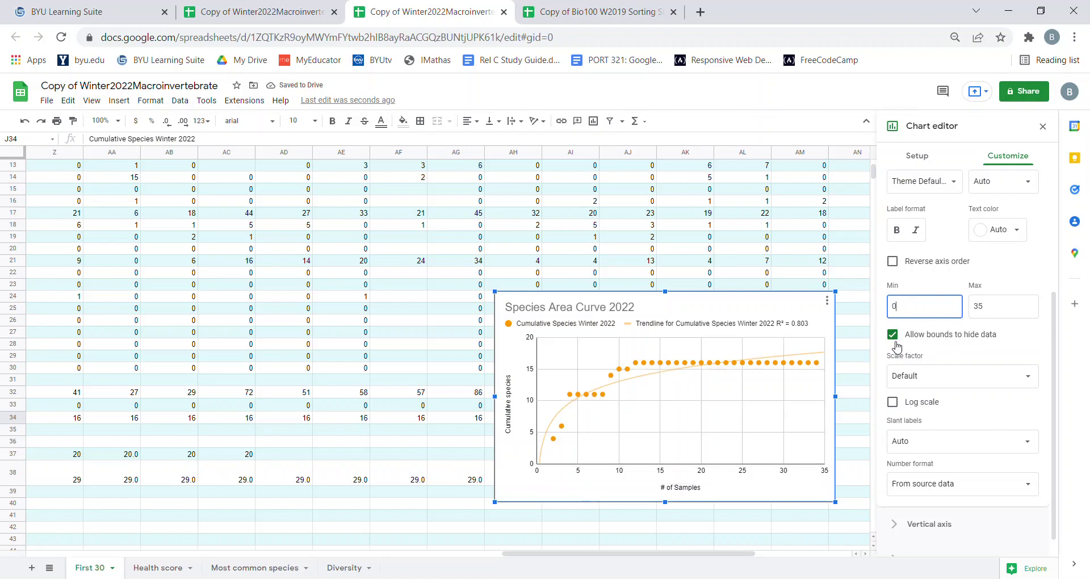
pyautogui.scroll(2, 940, 314)
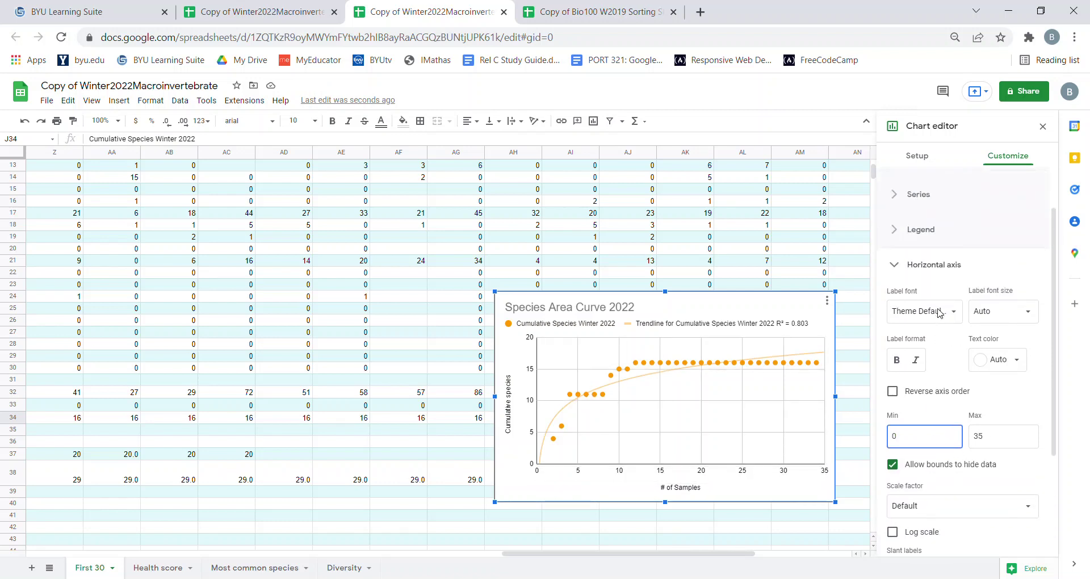
pyautogui.scroll(-3, 968, 420)
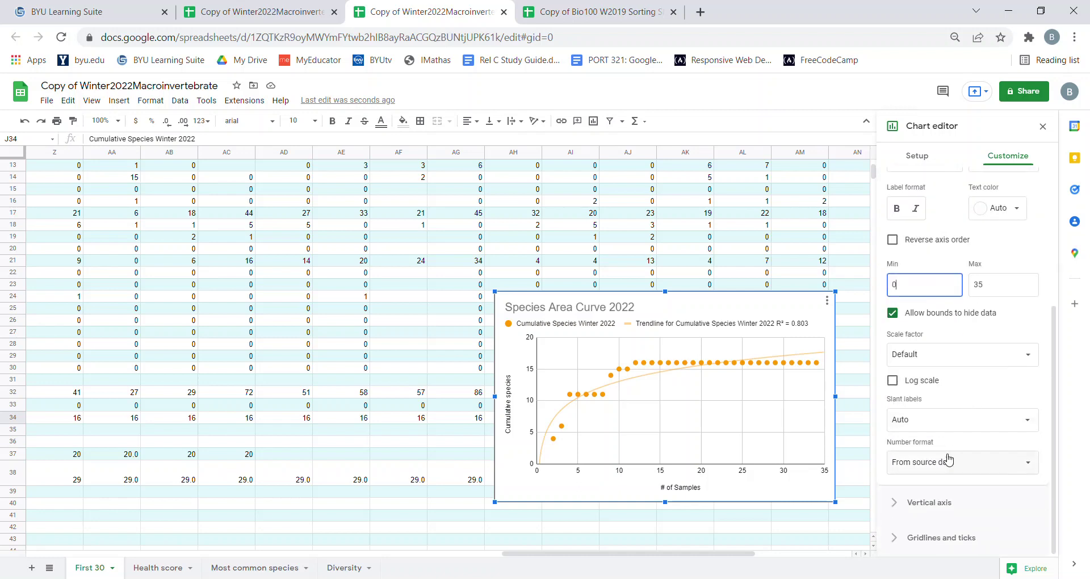
pyautogui.scroll(1, 903, 221)
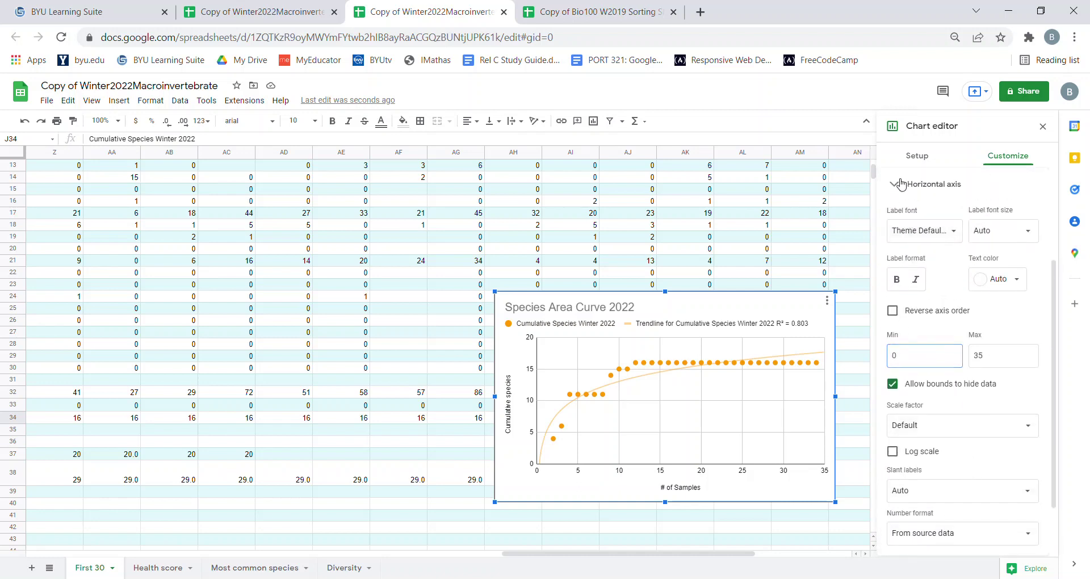
pyautogui.click(902, 183)
# Step: Set the chart's vertical axis to a maximum of 20 and a minimum of 0
pyautogui.click(903, 358)
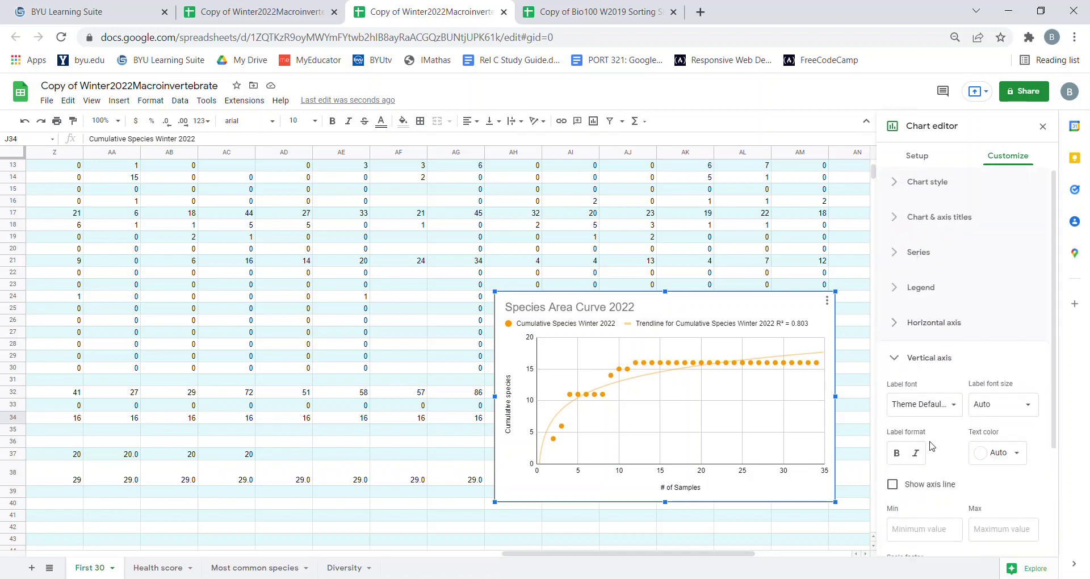
pyautogui.scroll(-3, 931, 446)
pyautogui.click(1001, 391)
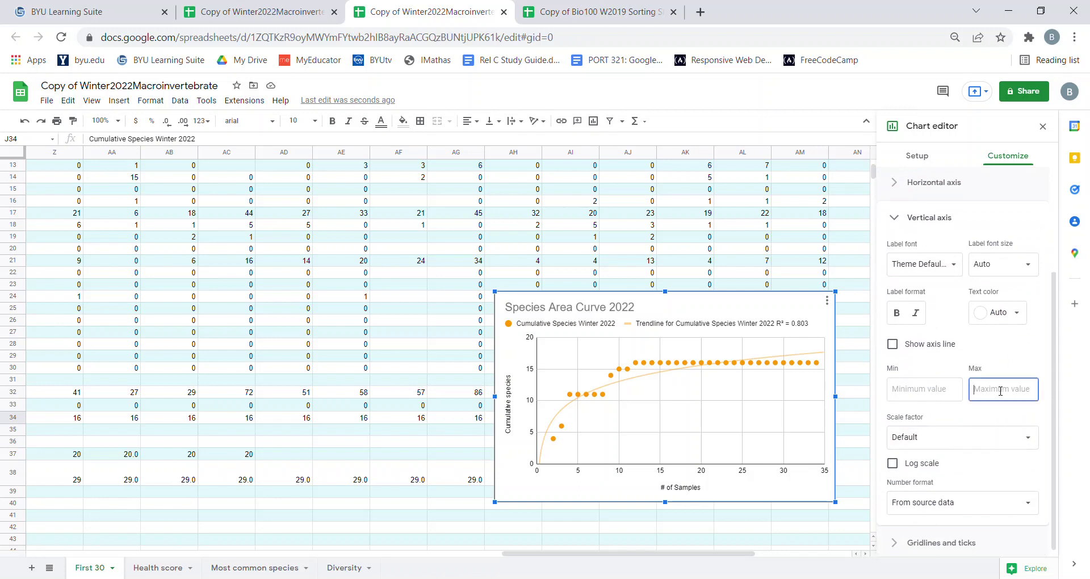
pyautogui.write('20')
pyautogui.click(898, 395)
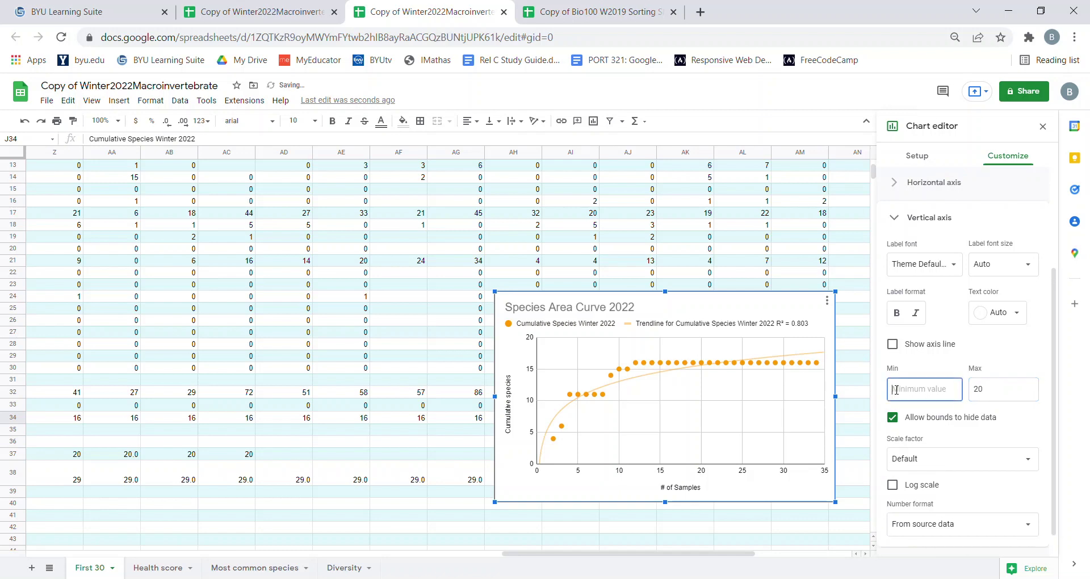
pyautogui.write('0')
pyautogui.click(900, 219)
# Step: Add major and minor ticks to the chart's horizontal axis, trying minor gridlines and leaving them off
pyautogui.click(903, 396)
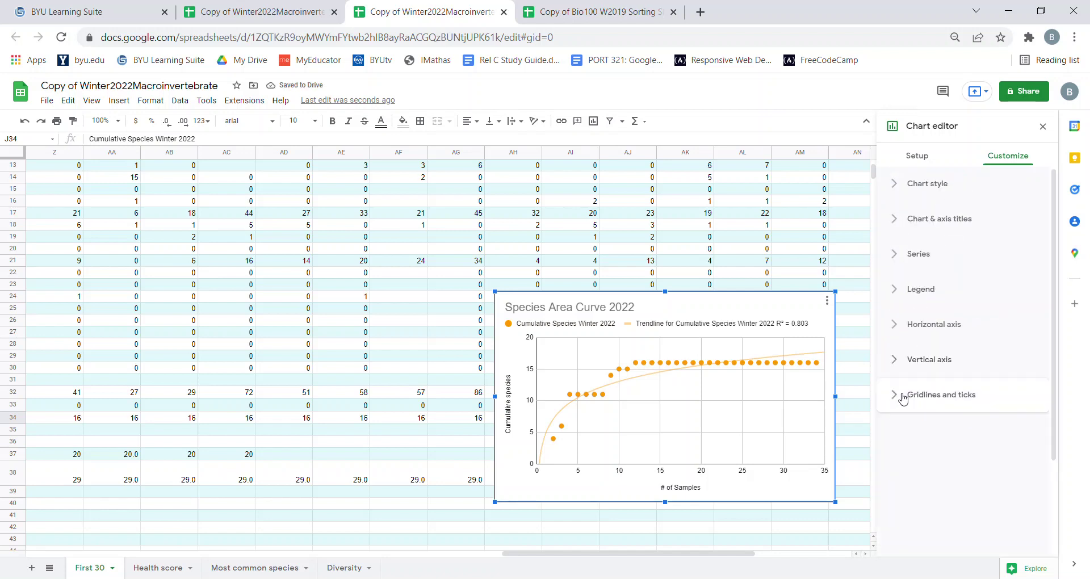
pyautogui.click(1014, 294)
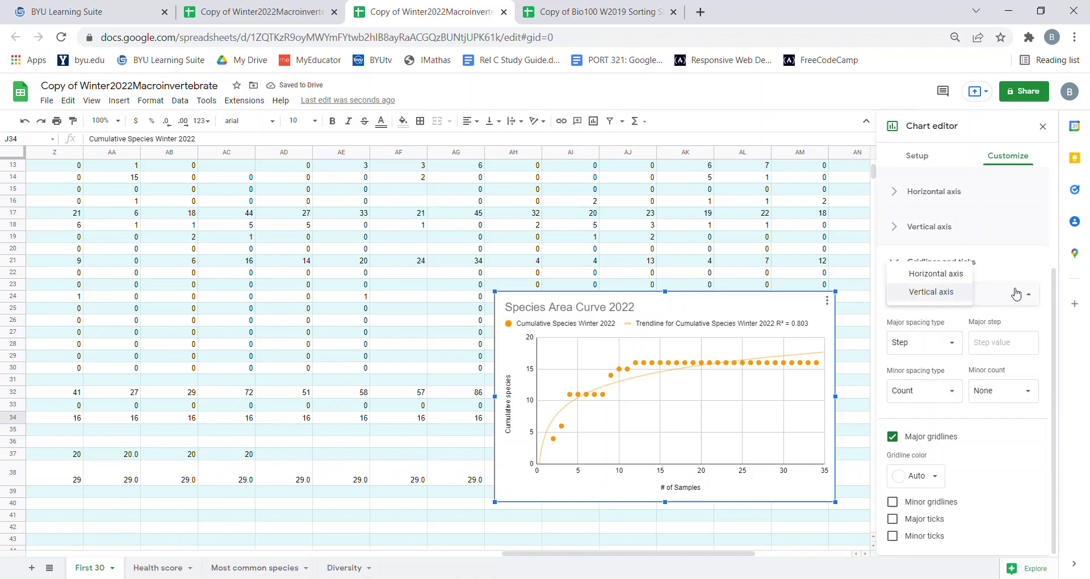
pyautogui.click(943, 275)
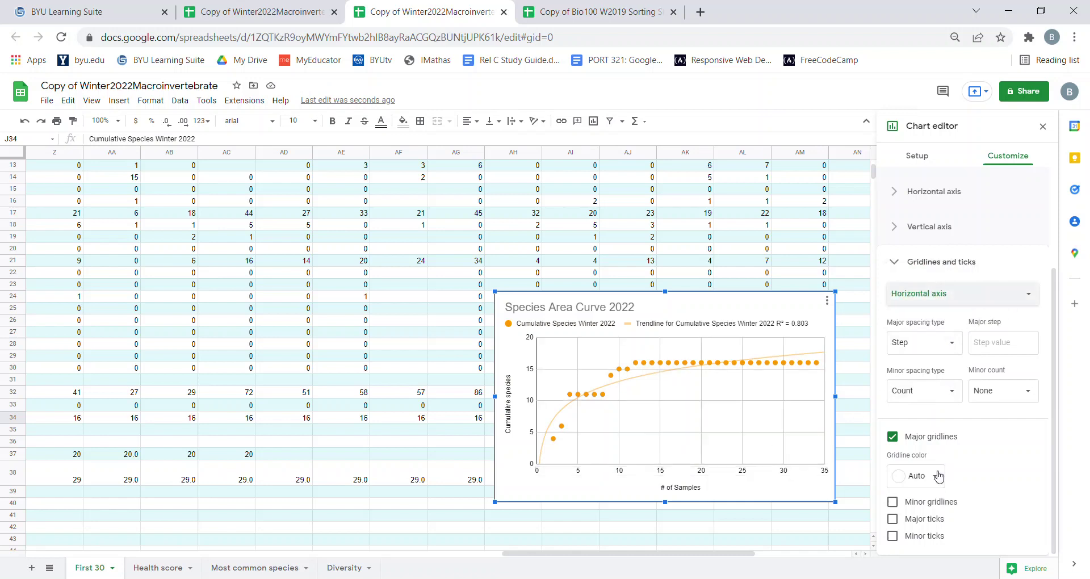
pyautogui.click(904, 539)
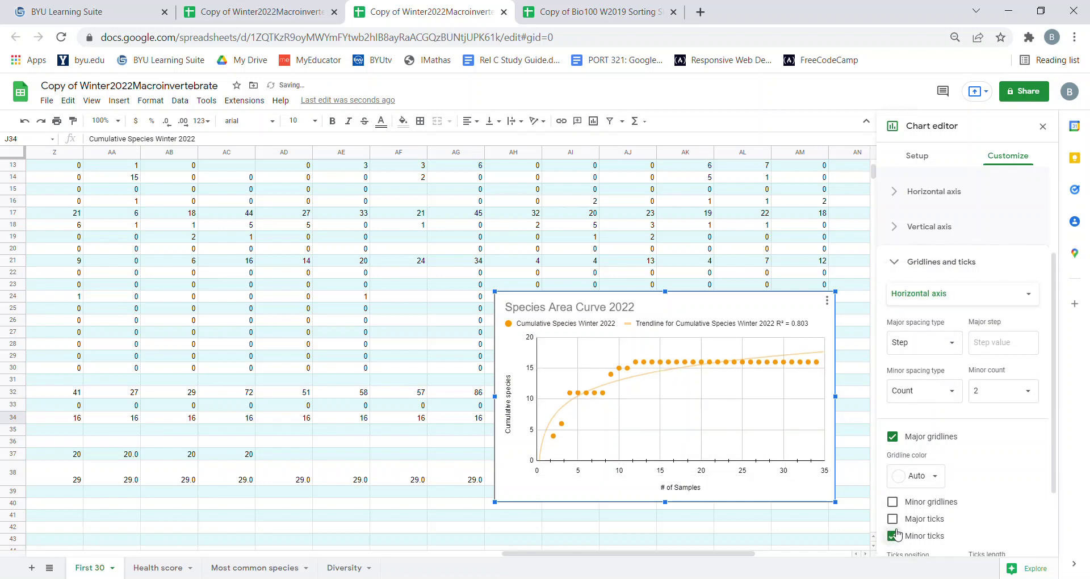
pyautogui.click(897, 522)
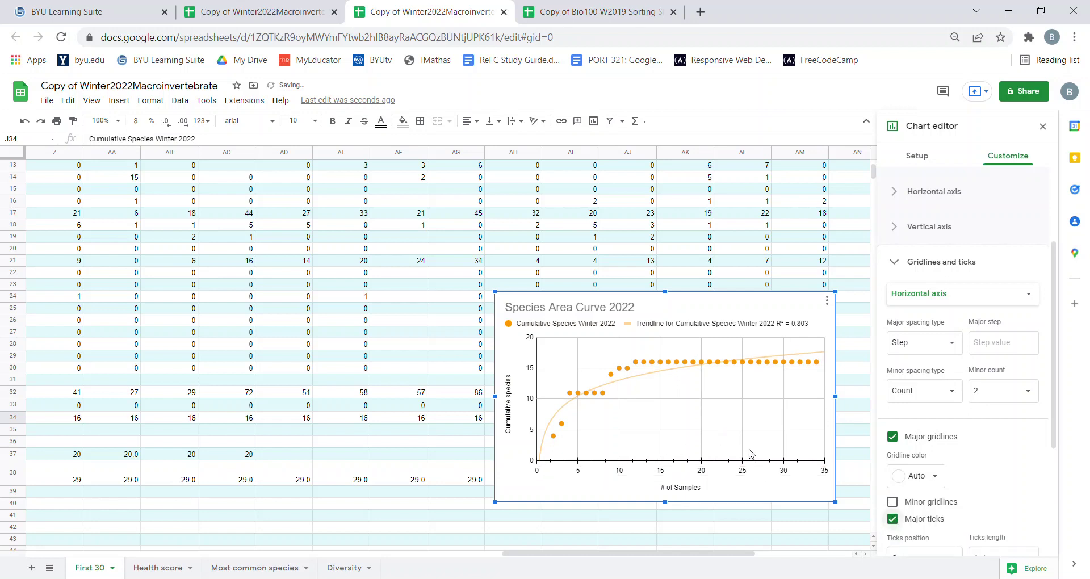
pyautogui.click(893, 503)
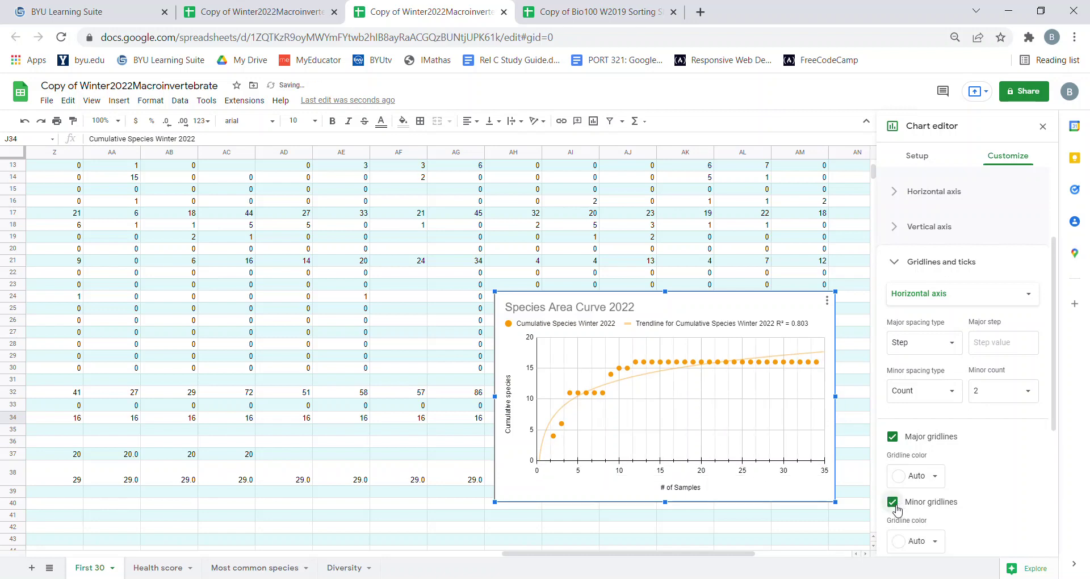
pyautogui.click(893, 502)
pyautogui.scroll(-2, 922, 460)
pyautogui.scroll(2, 929, 448)
pyautogui.scroll(3, 929, 448)
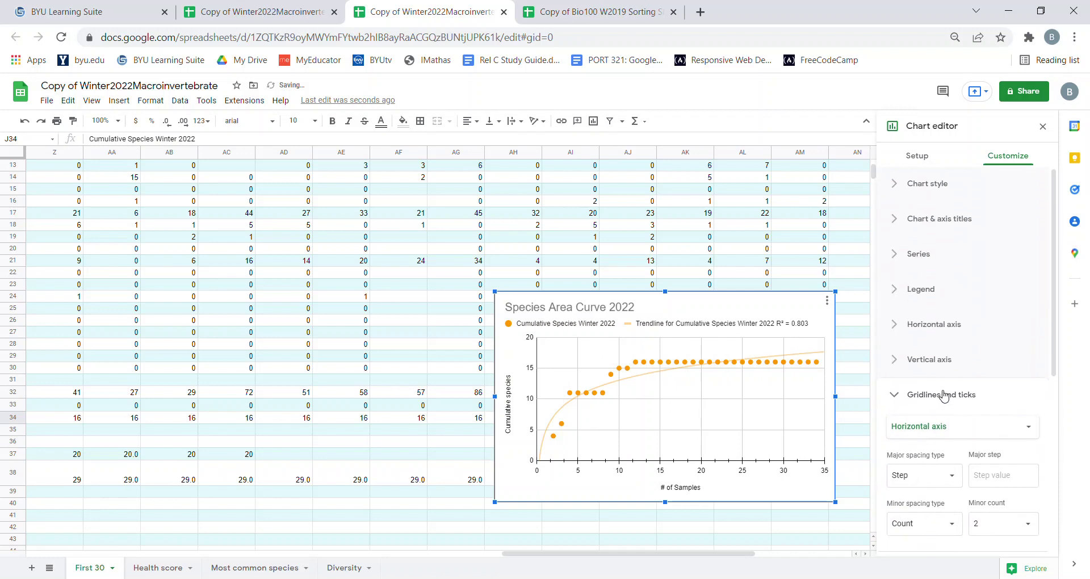
# Step: Add major and minor ticks to the chart's vertical axis
pyautogui.click(928, 429)
pyautogui.click(930, 443)
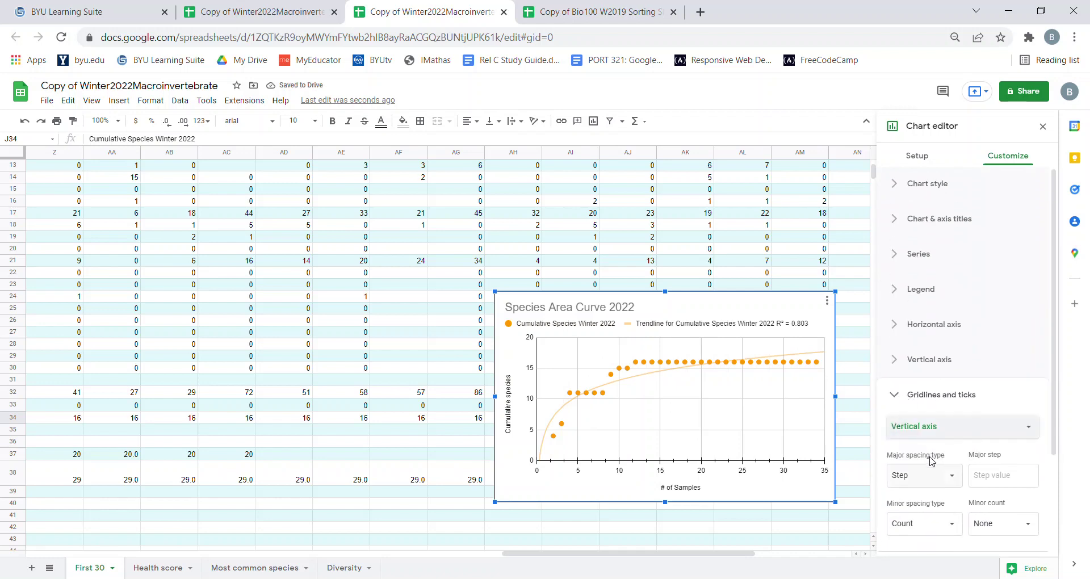
pyautogui.scroll(-3, 931, 463)
pyautogui.click(893, 536)
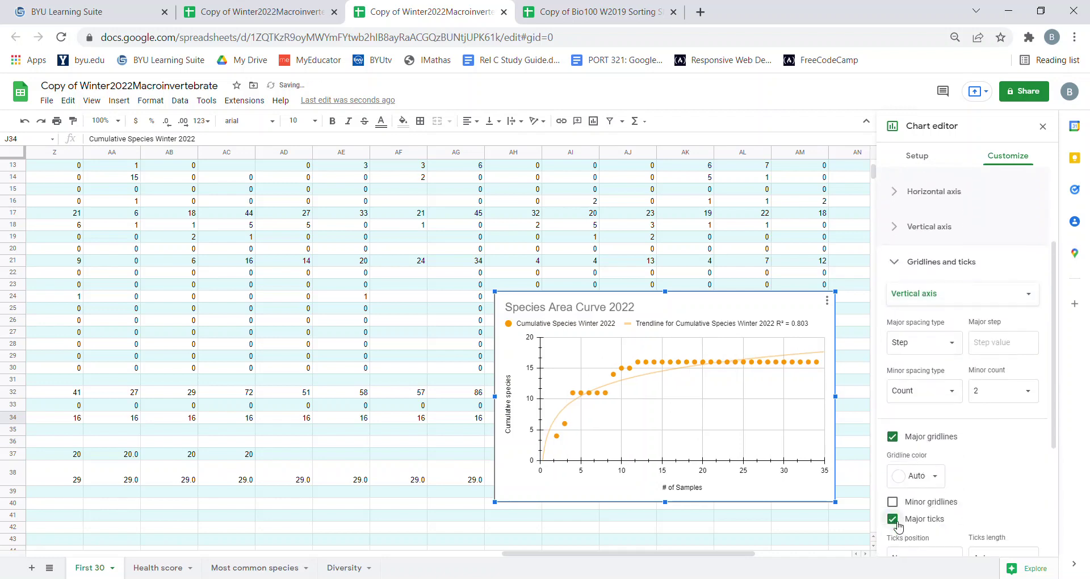
pyautogui.click(908, 269)
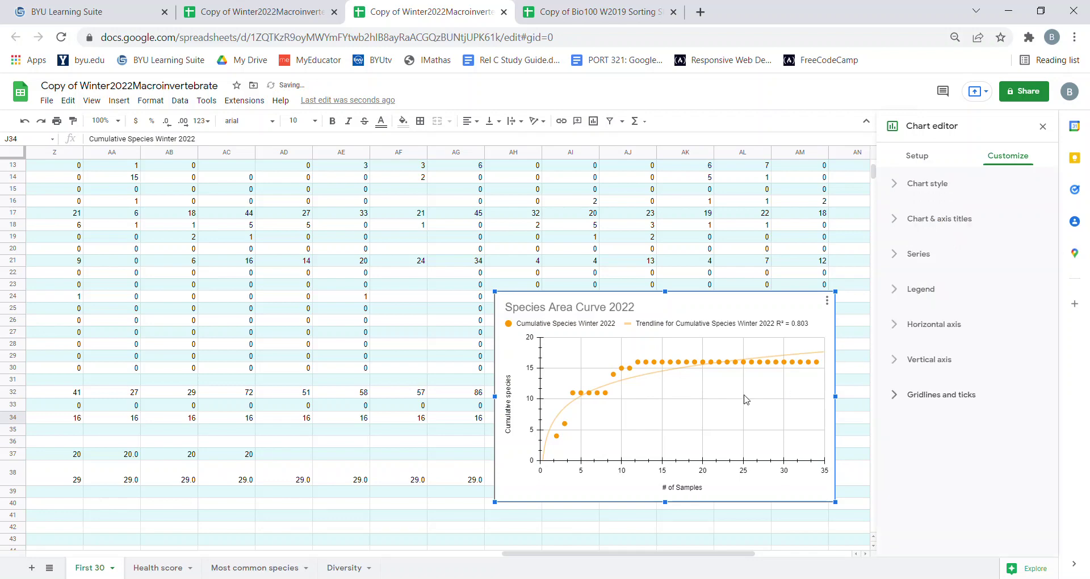
# Step: Position the Species Area Curve 2022 chart's legend at the bottom of the chart
pyautogui.scroll(-2, 743, 402)
pyautogui.scroll(3, 653, 386)
pyautogui.scroll(-3, 547, 514)
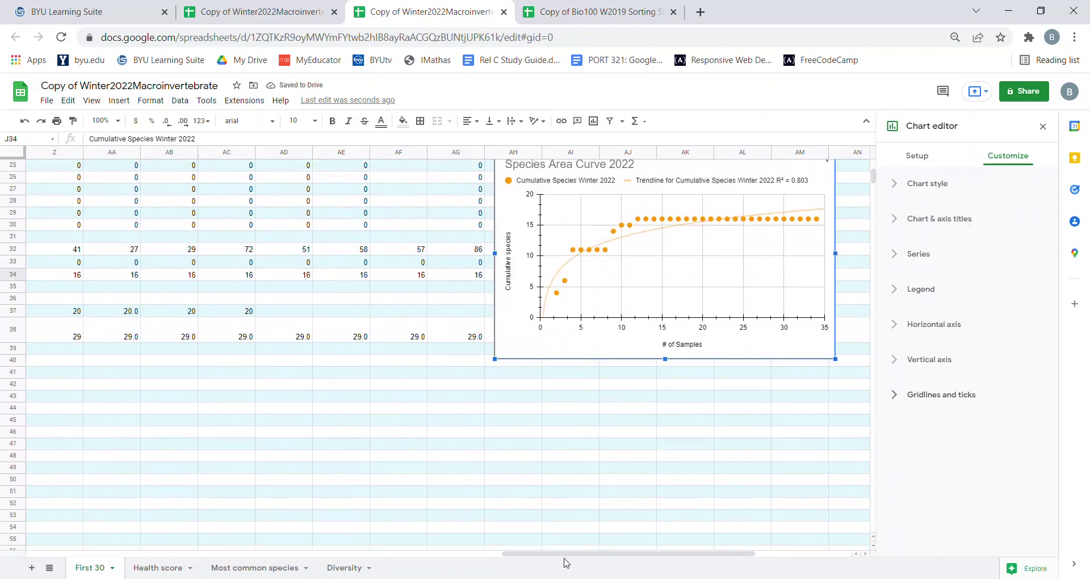
pyautogui.scroll(2, 594, 520)
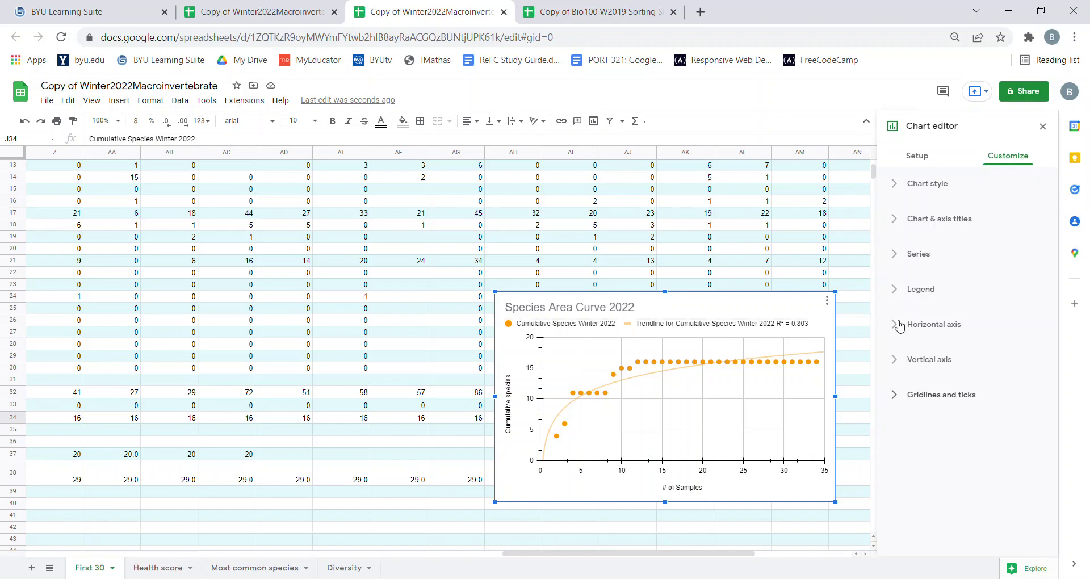
pyautogui.click(906, 291)
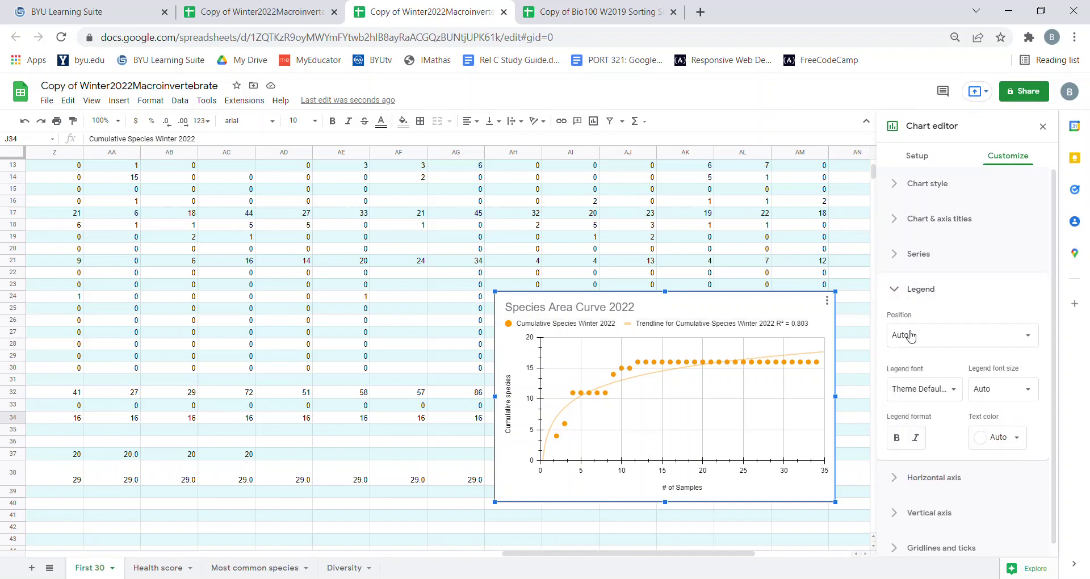
pyautogui.click(974, 341)
pyautogui.click(941, 243)
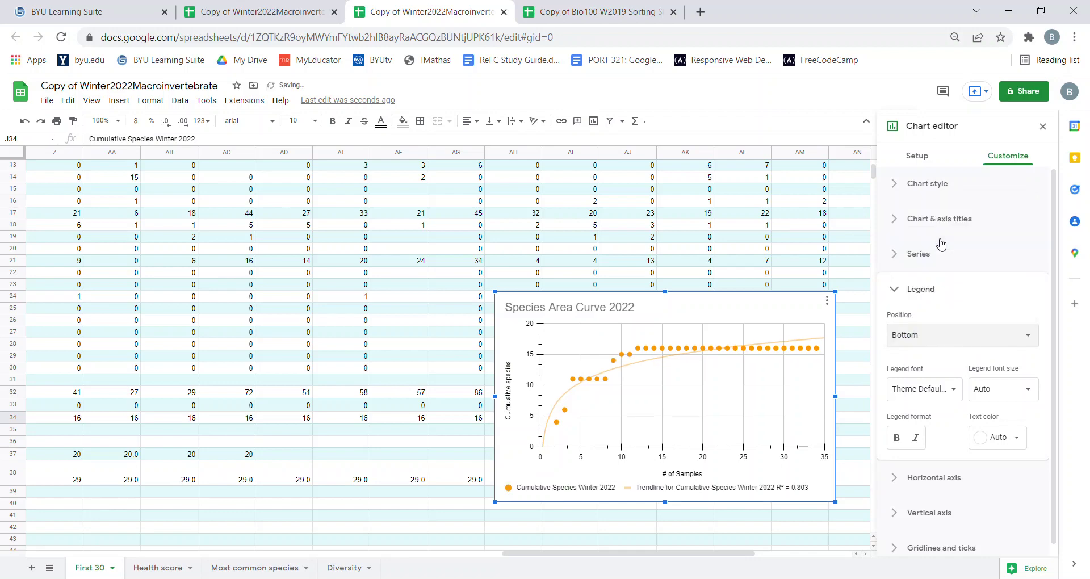
# Step: Examine the combined Species Area Curves 2018-2022 chart and the yearly cumulative species rows above it
pyautogui.moveTo(663, 550); pyautogui.dragTo(392, 528)
pyautogui.scroll(-4, 392, 528)
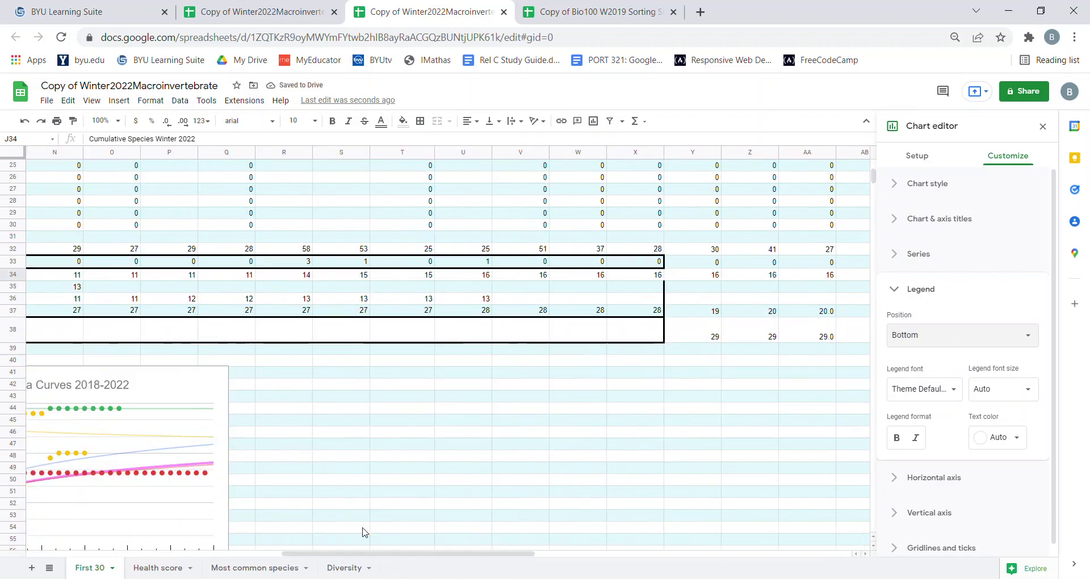
pyautogui.hscroll(-3, 360, 559)
pyautogui.scroll(-1, 385, 466)
pyautogui.scroll(-2, 385, 466)
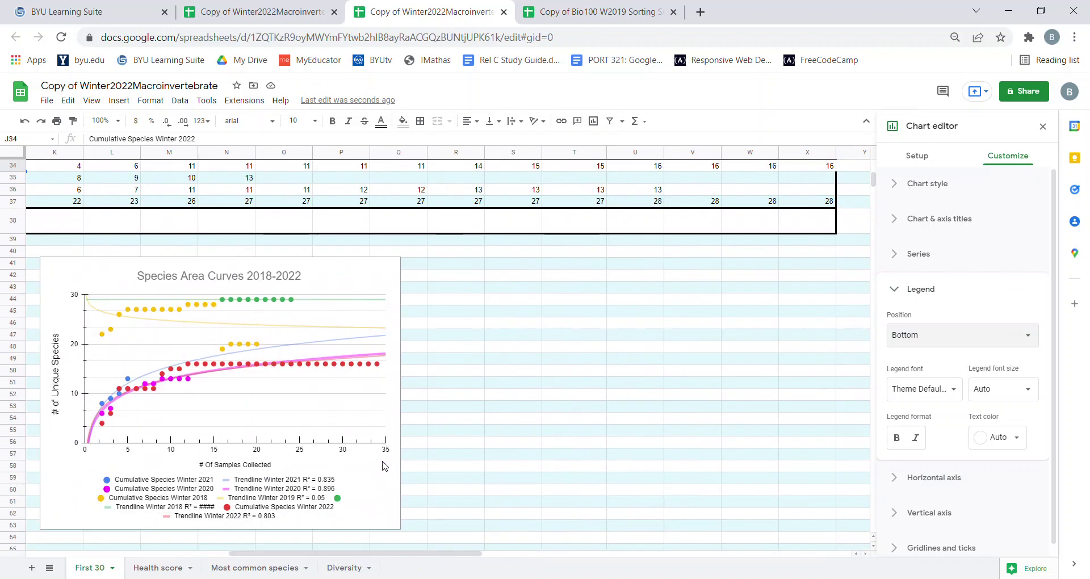
pyautogui.scroll(1, 346, 484)
pyautogui.scroll(-1, 346, 483)
pyautogui.scroll(3, 492, 548)
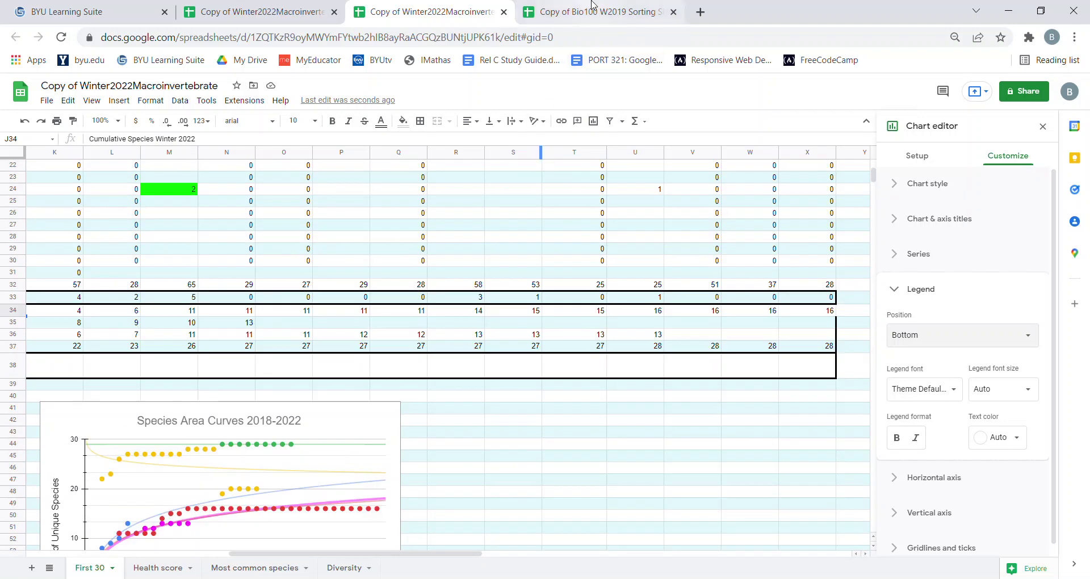
pyautogui.scroll(-2, 497, 226)
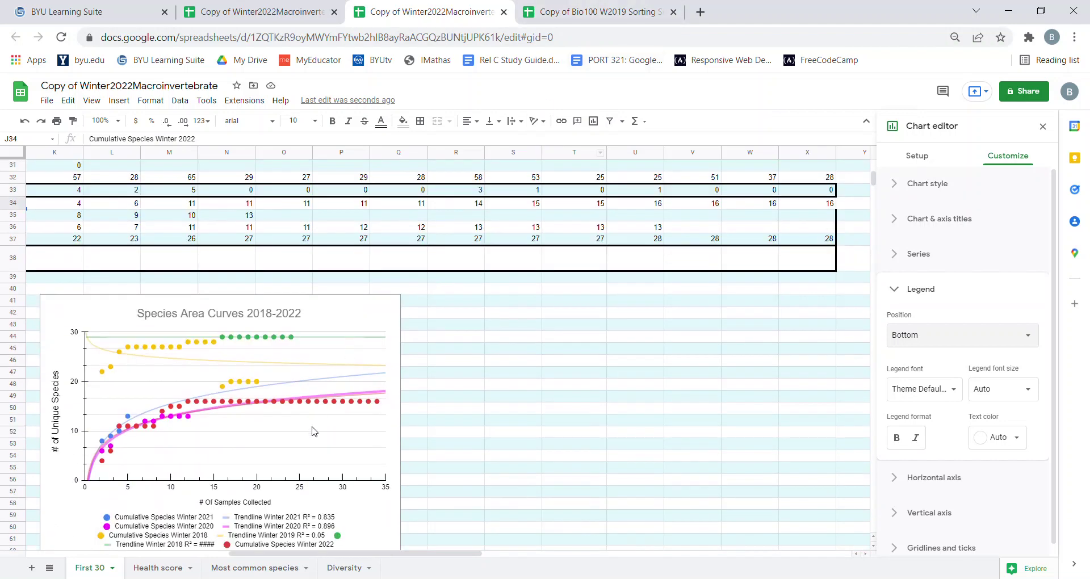
# Step: Switch to the Bio100 W2019 Sorting Sheet and enter 5 as the first Cumulative New Species value in I29
pyautogui.click(583, 7)
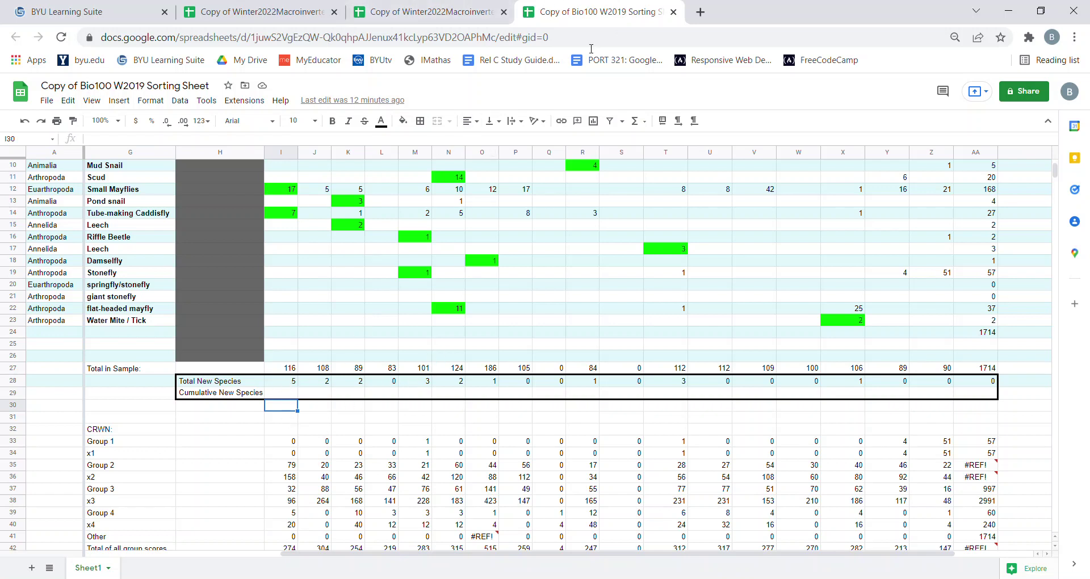
pyautogui.click(287, 391)
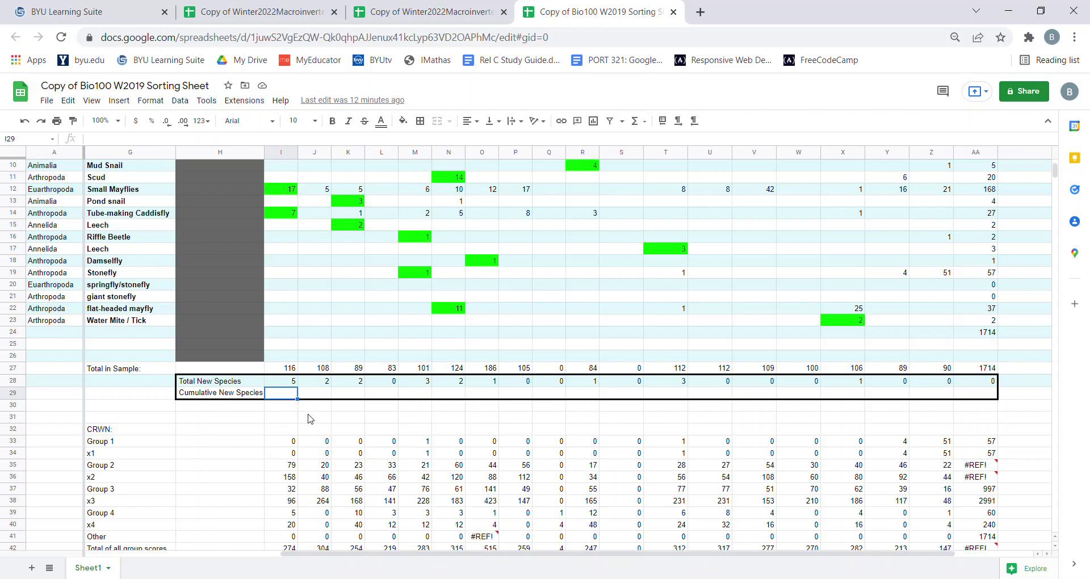
pyautogui.write('5')
# Step: Enter =SUM(I29,J28) in J29 and fill the formula across the Cumulative New Species row to AA29
pyautogui.click(319, 393)
pyautogui.write('=sum')
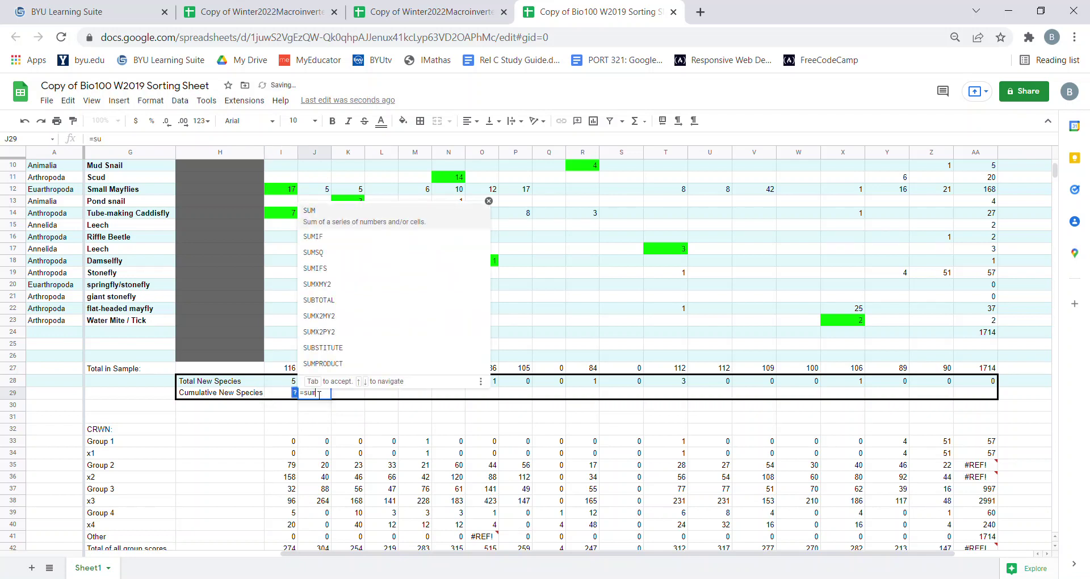
pyautogui.press('Tab')
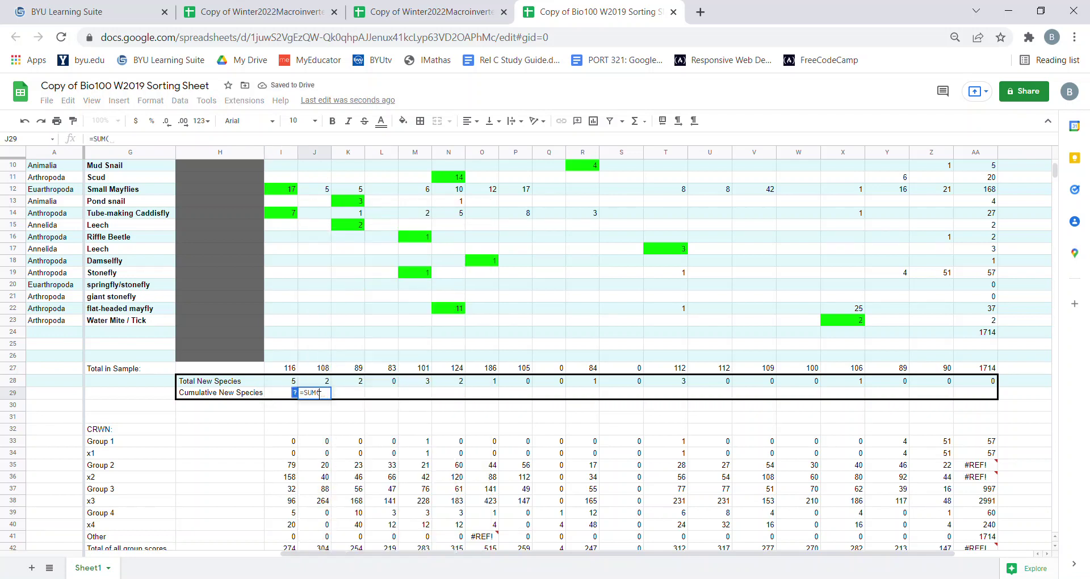
pyautogui.click(280, 392)
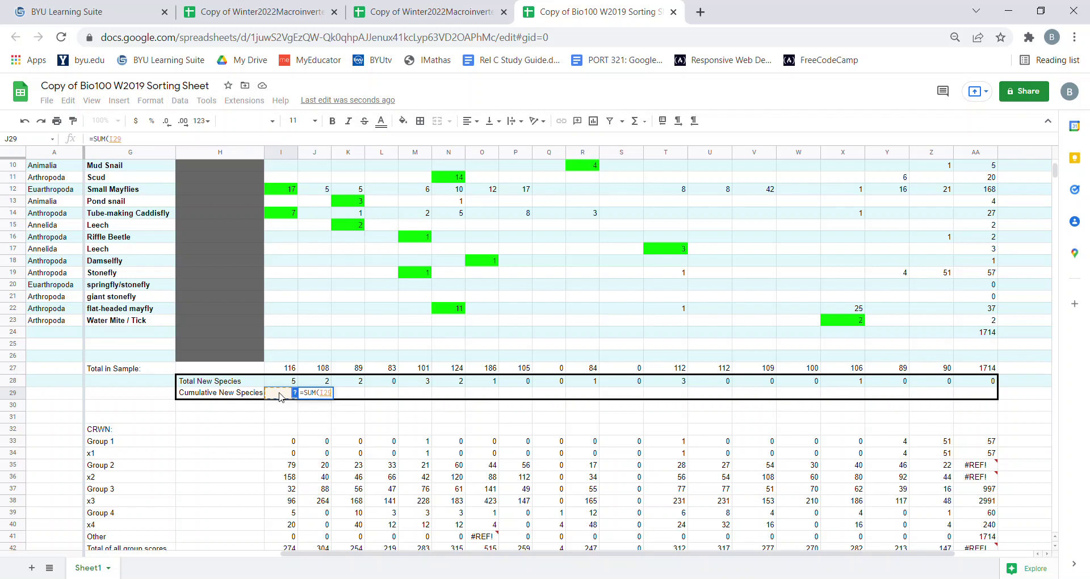
pyautogui.write(',')
pyautogui.click(317, 384)
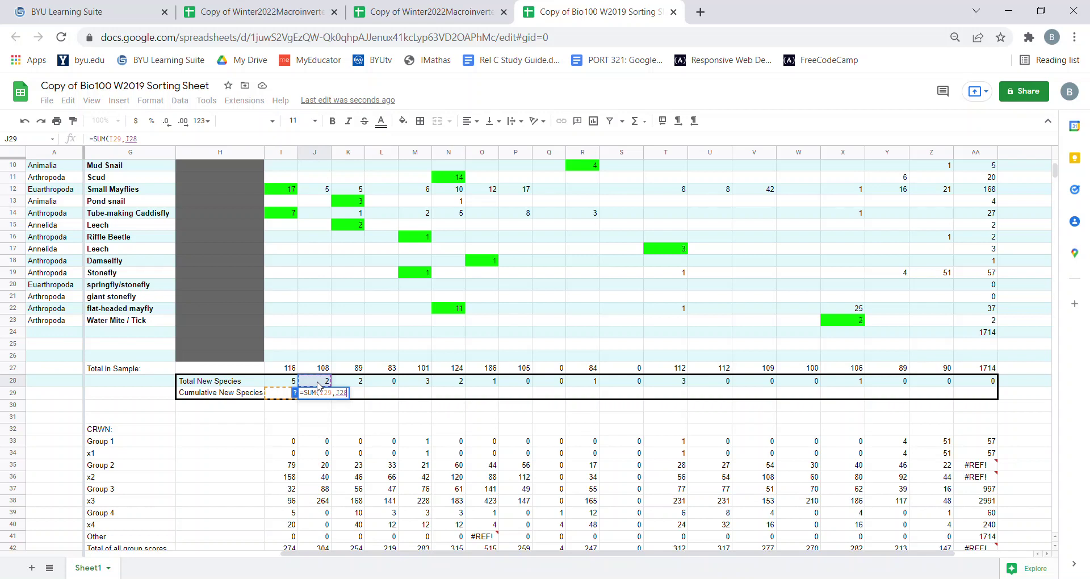
pyautogui.hotkey('ctrl', 'Return')
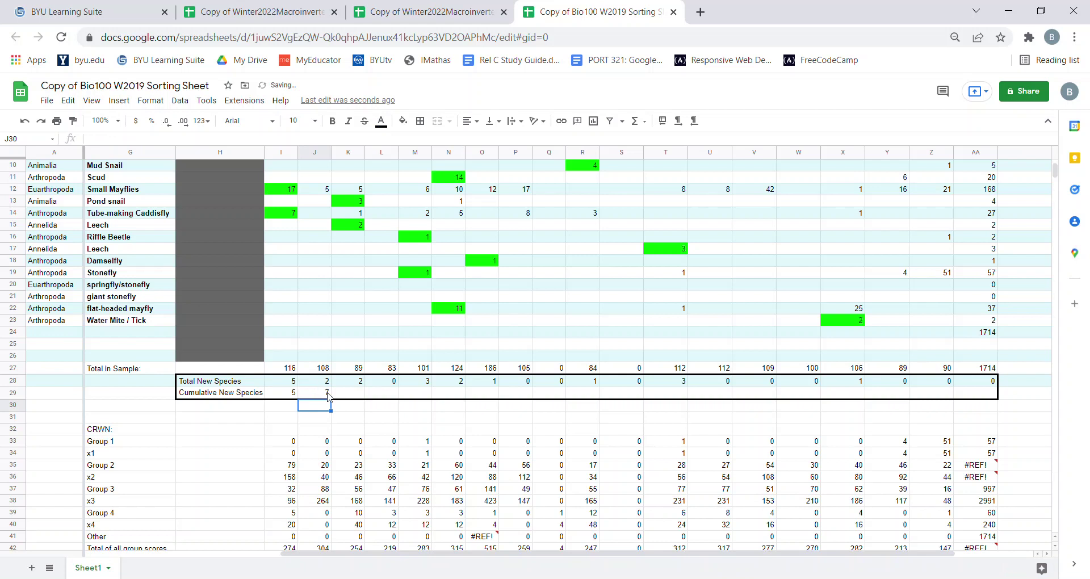
pyautogui.moveTo(340, 407); pyautogui.dragTo(1007, 406)
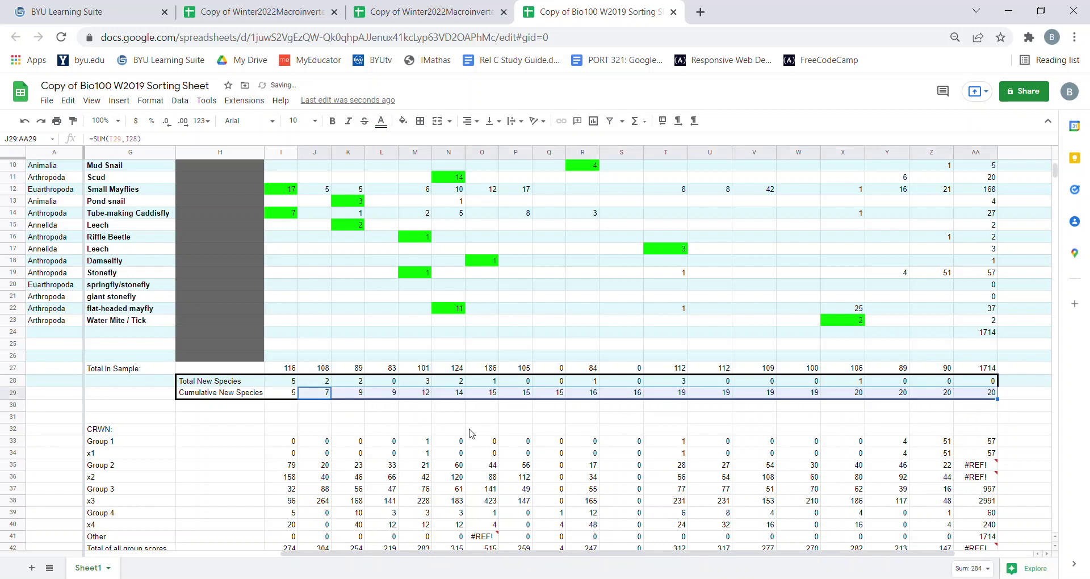
# Step: Select the Cumulative New Species range H29:AA29 and paste the clipboard contents over it
pyautogui.click(258, 408)
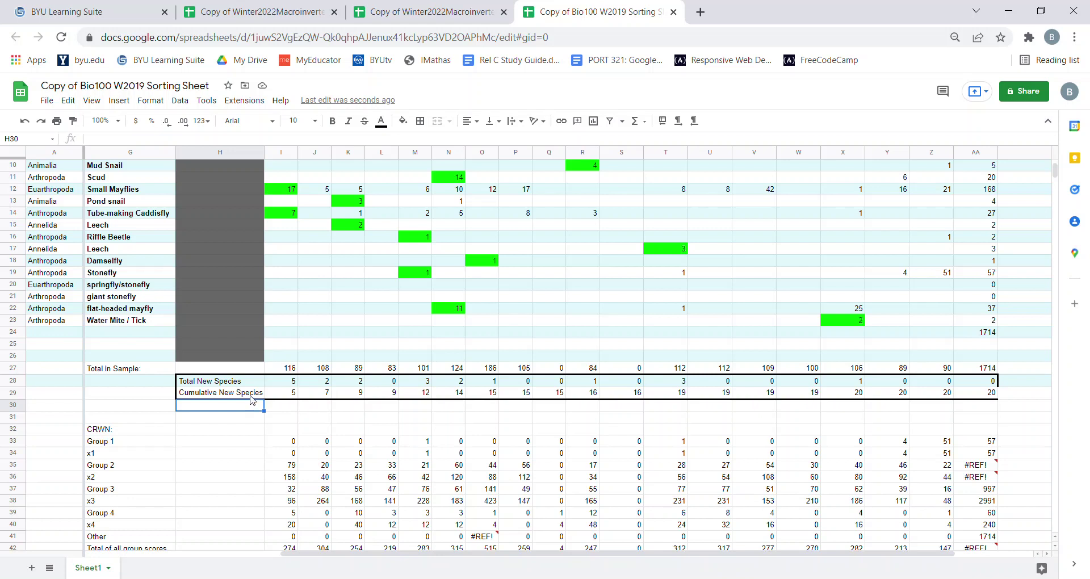
pyautogui.moveTo(252, 395); pyautogui.dragTo(1049, 399)
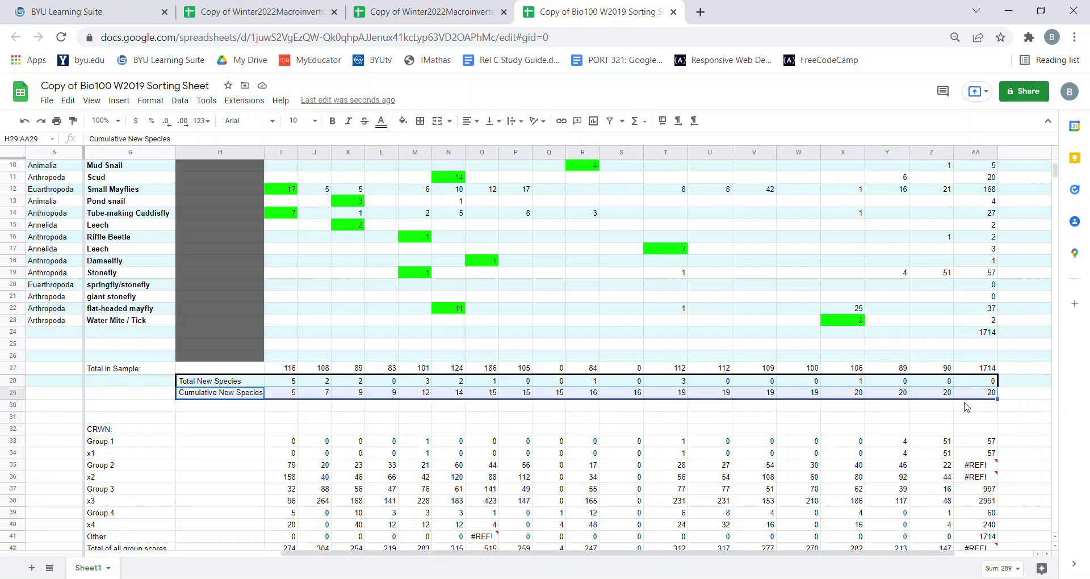
pyautogui.hotkey('ctrl', 'v')
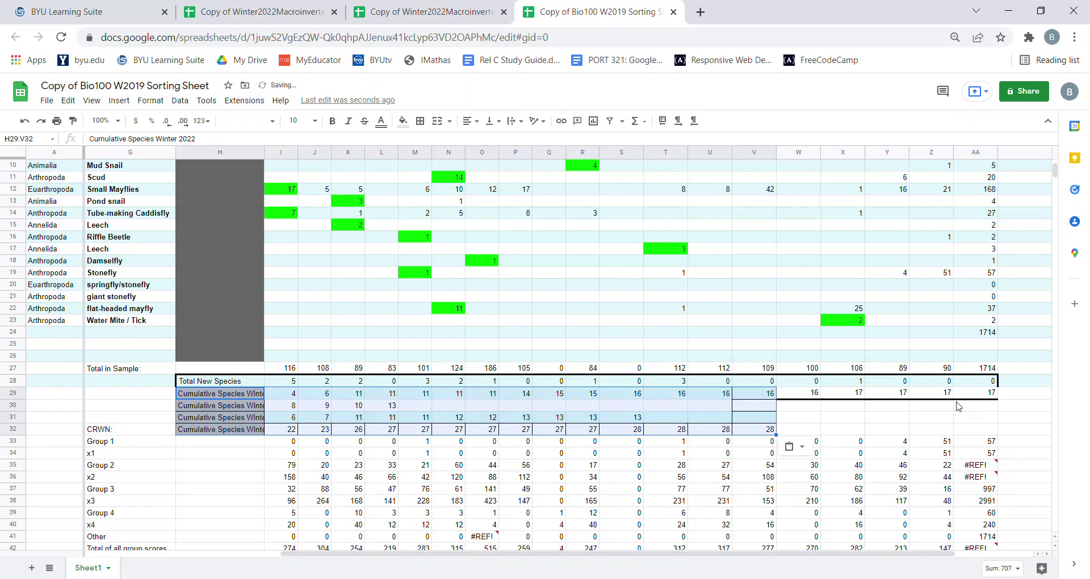
# Step: Switch to the Winter2022Macroinvertebrate spreadsheet and select cell J38 beneath the Cumulative Species Winter 2018 label
pyautogui.click(405, 14)
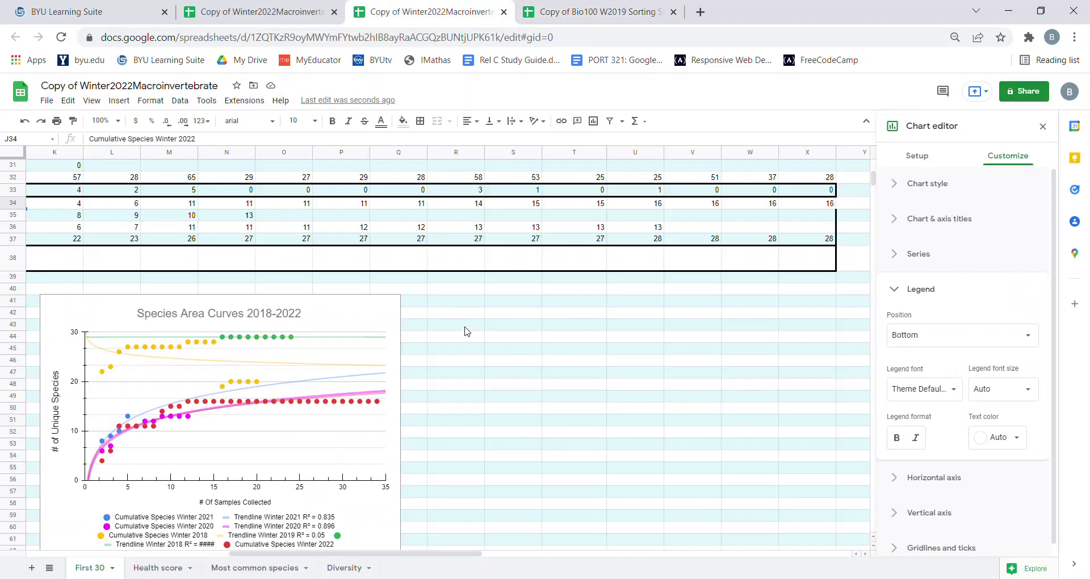
pyautogui.moveTo(457, 552); pyautogui.dragTo(341, 552)
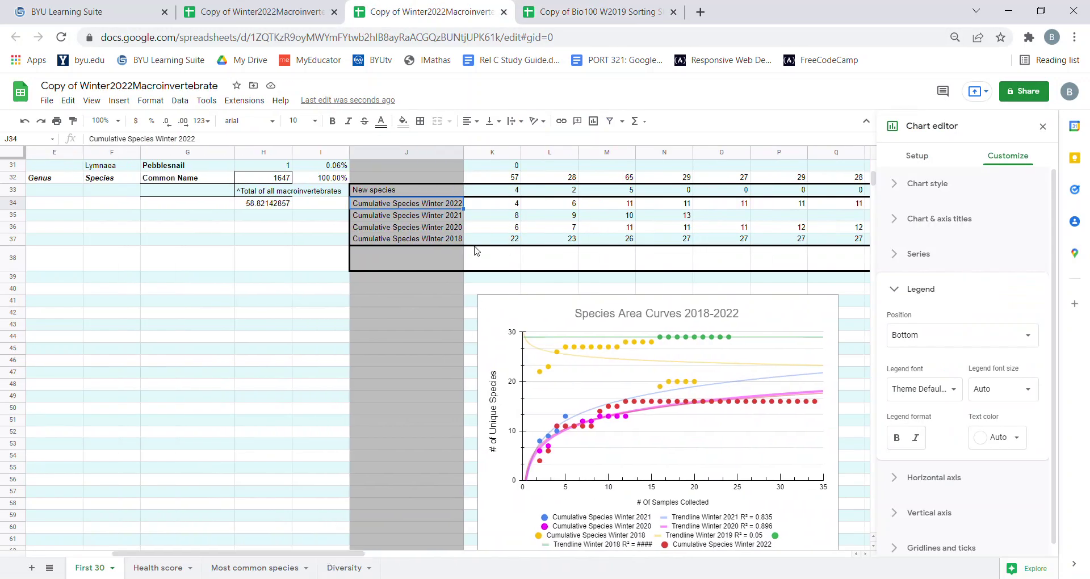
pyautogui.click(434, 262)
# Step: Return to the Bio100 W2019 Sorting Sheet, undo the paste over row 29 and copy the Cumulative New Species range H29:AA29
pyautogui.click(562, 11)
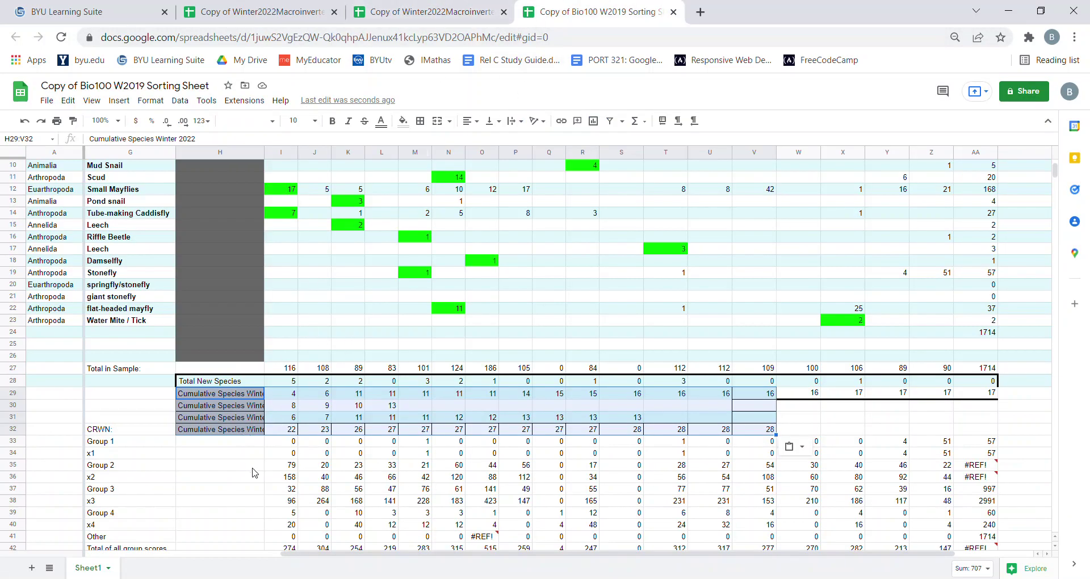
pyautogui.click(387, 12)
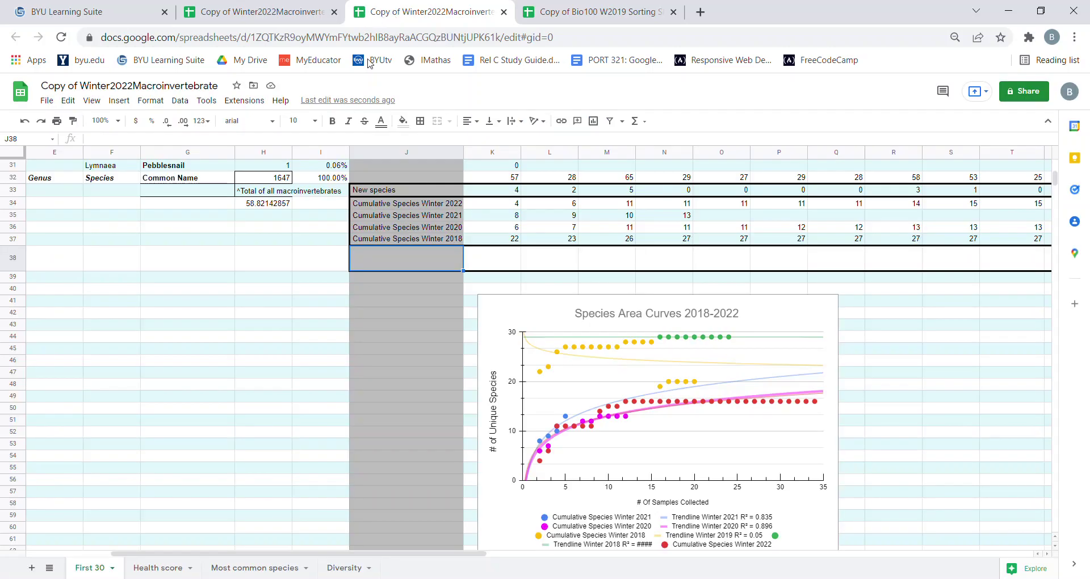
pyautogui.click(271, 11)
pyautogui.click(597, 11)
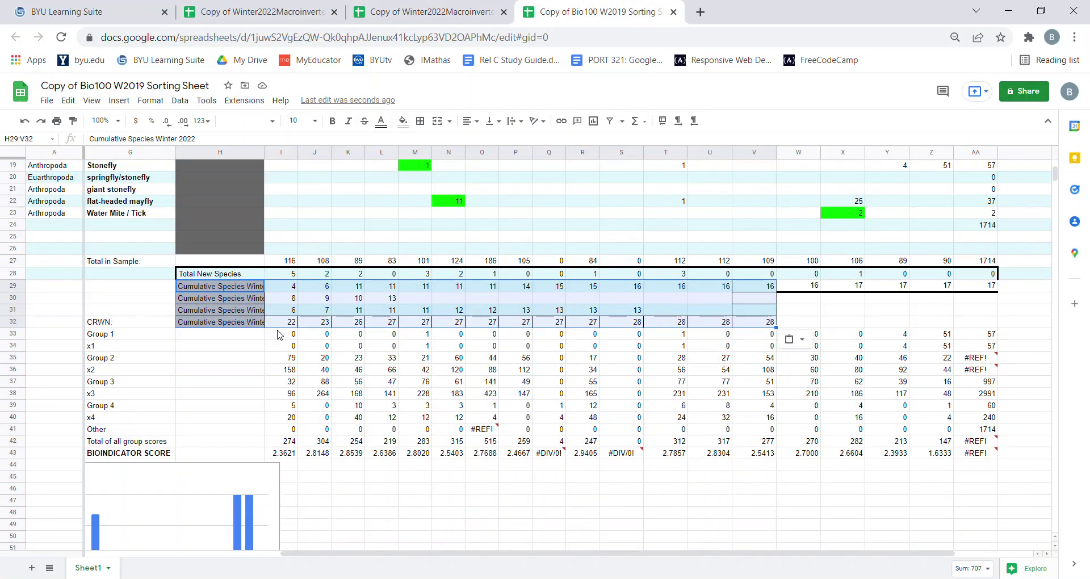
pyautogui.hotkey('ctrl', 'z')
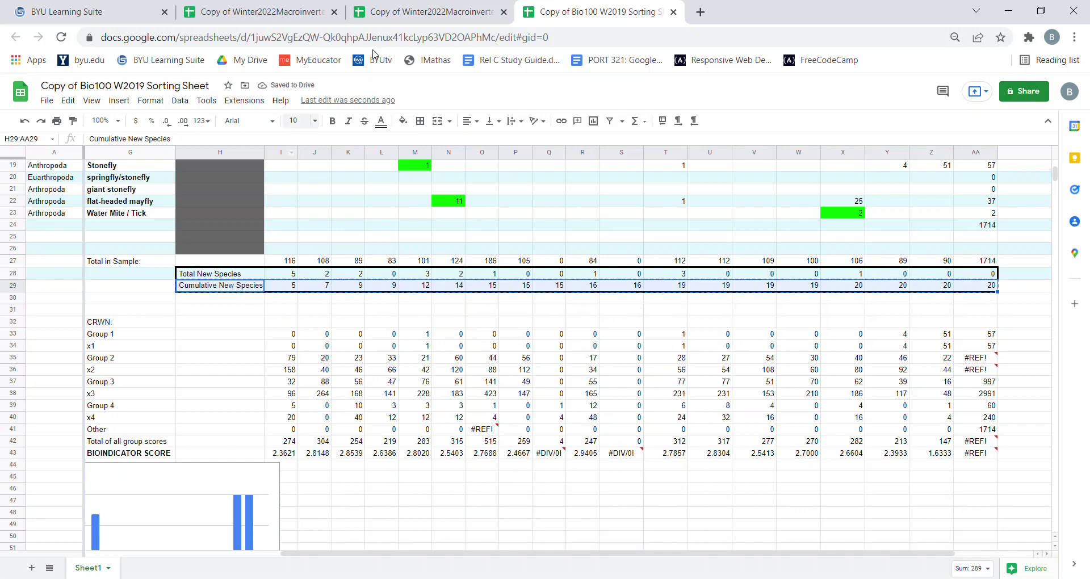
# Step: Switch to the Winter2022Macroinvertebrate spreadsheet and paste the copied Cumulative New Species row as values at J38
pyautogui.click(409, 12)
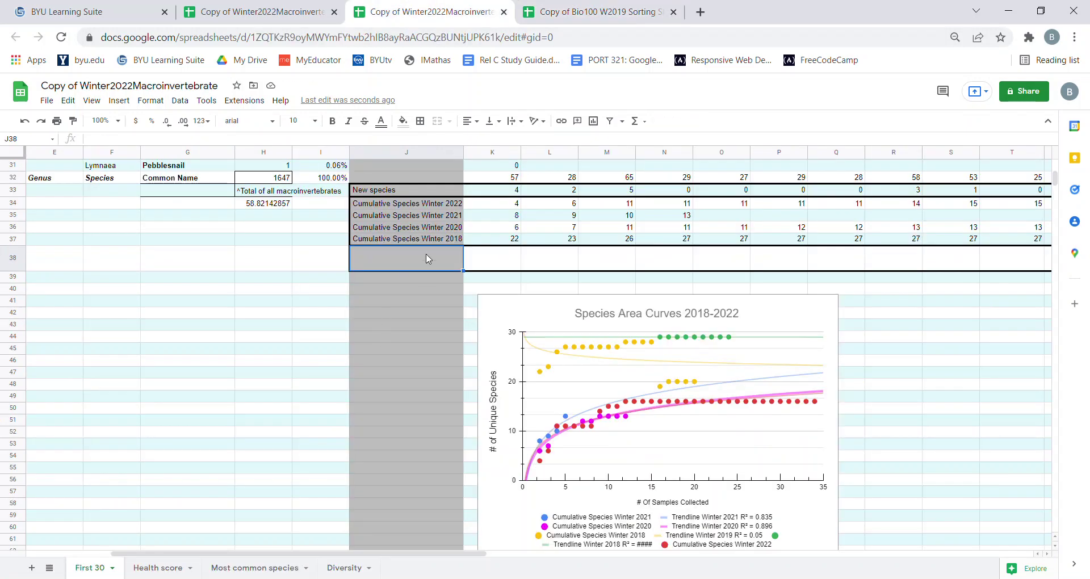
pyautogui.click(575, 14)
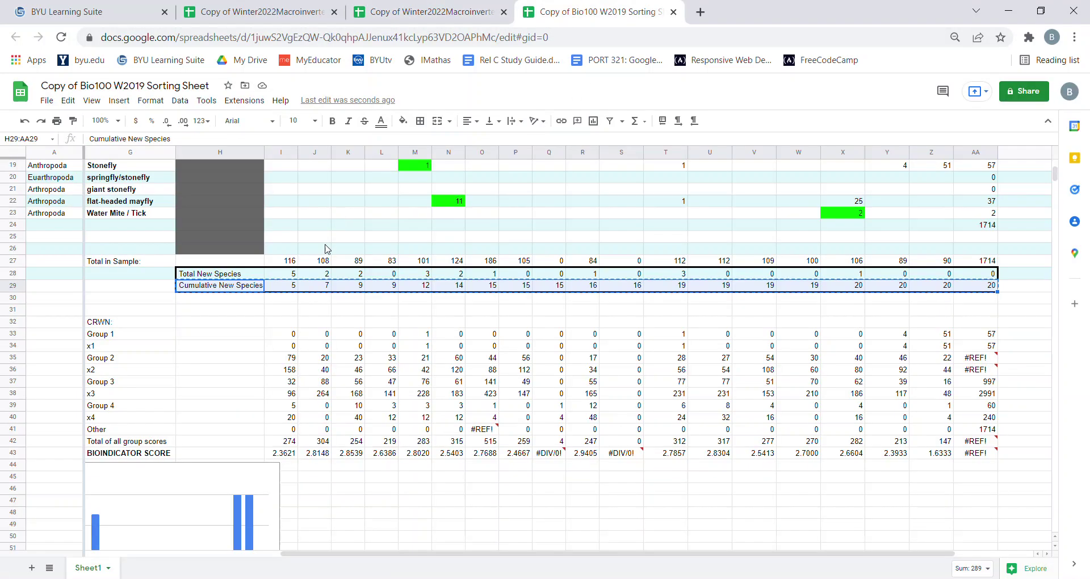
pyautogui.click(409, 11)
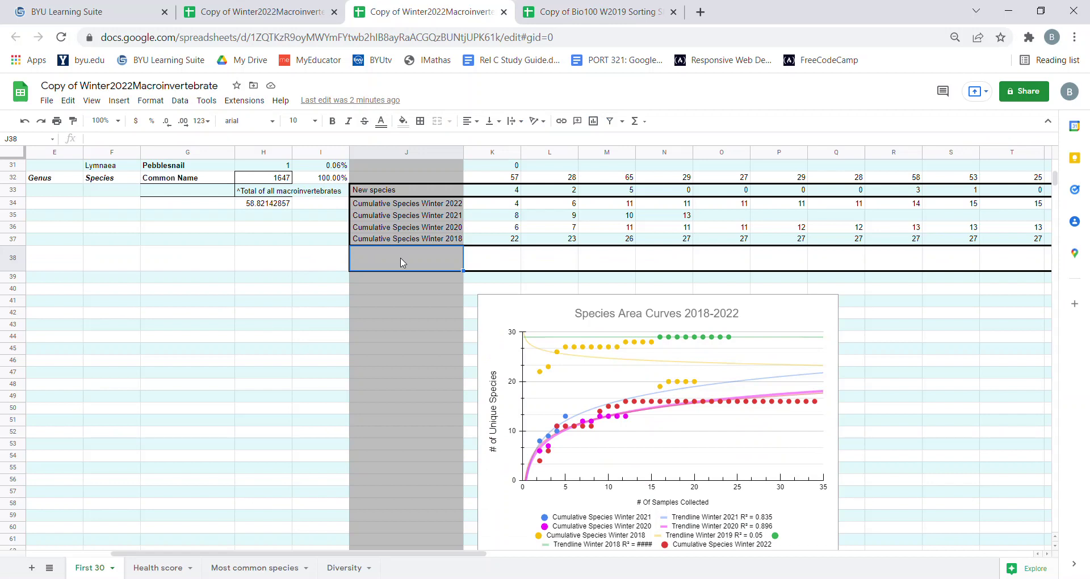
pyautogui.hotkey('ctrl', 'v')
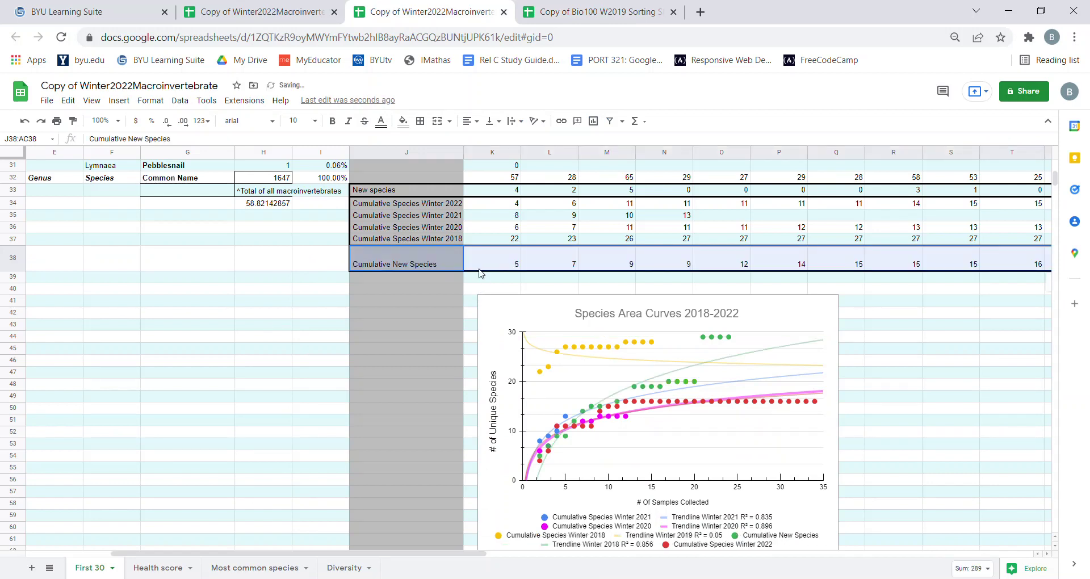
# Step: Undo the paste and try repasting the Cumulative New Species row at J38 with its source formatting
pyautogui.hotkey('ctrl', 'z')
pyautogui.hotkey('ctrl', 'v')
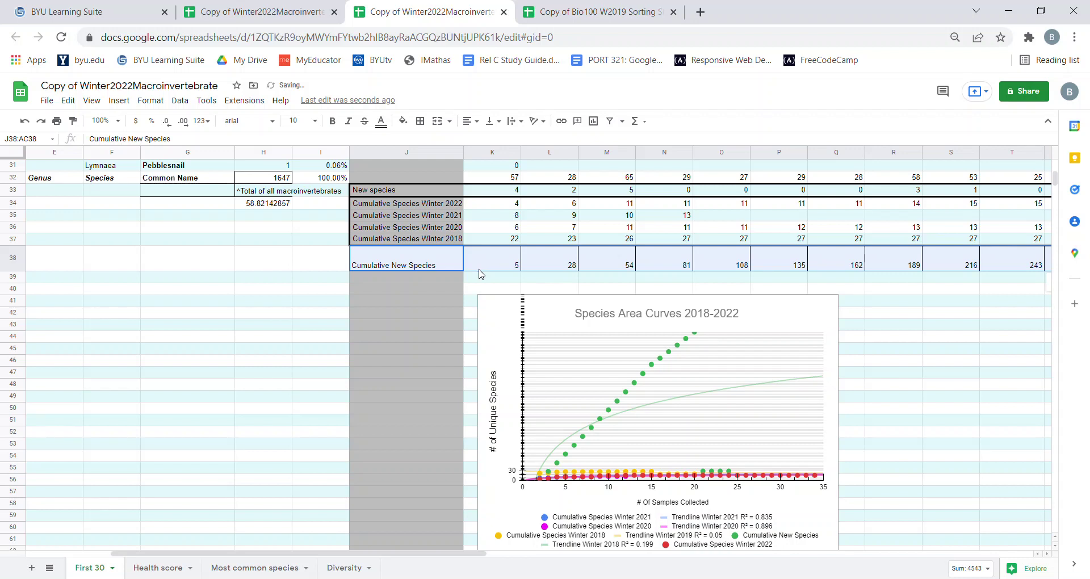
pyautogui.hotkey('ctrl', 'z')
pyautogui.click(482, 279)
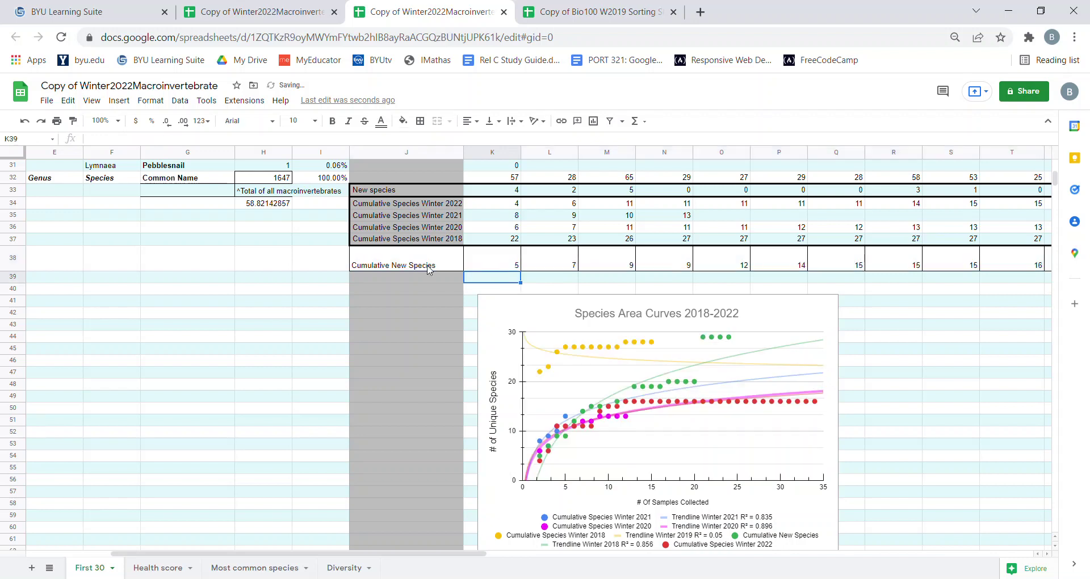
pyautogui.moveTo(451, 557); pyautogui.dragTo(492, 557)
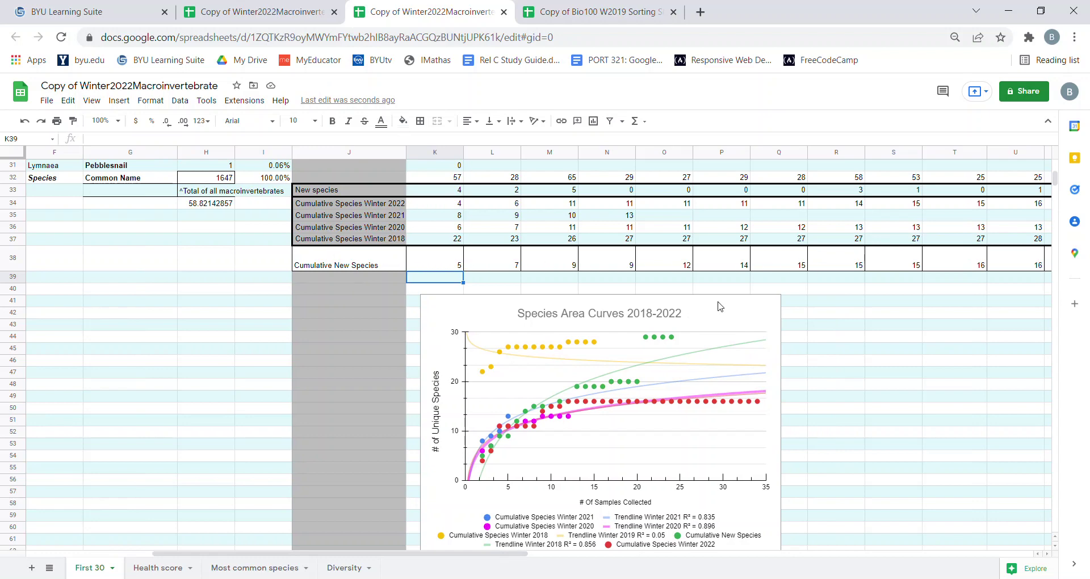
pyautogui.moveTo(451, 554); pyautogui.dragTo(712, 567)
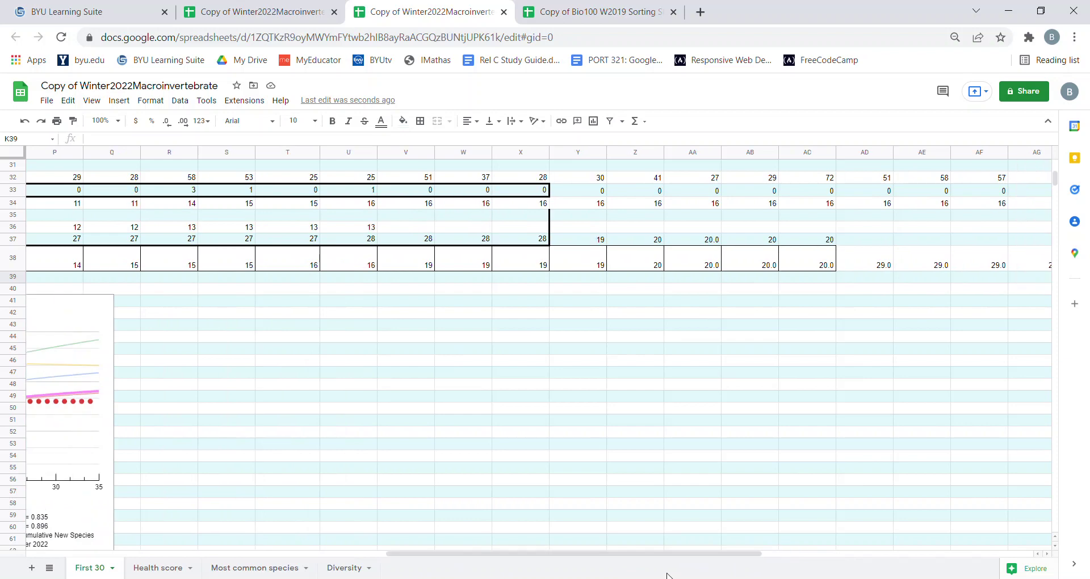
# Step: Undo the formatted paste and paste only the Cumulative New Species values at J38, keeping the row's own borders
pyautogui.hotkey('ctrl', 'z')
pyautogui.hotkey('ctrl', 'z')
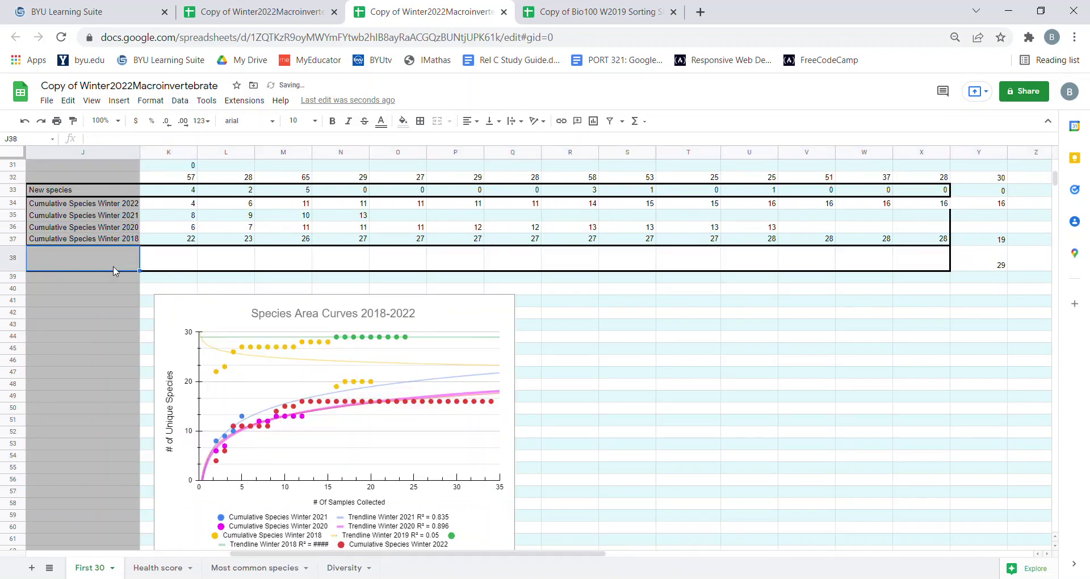
pyautogui.hotkey('ctrl', 'v')
pyautogui.click(625, 314)
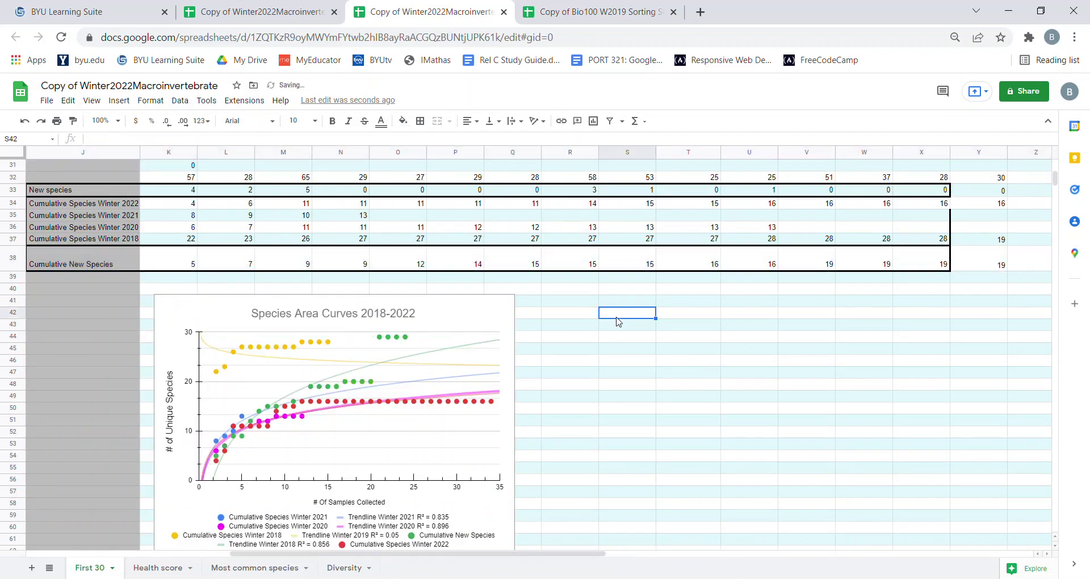
# Step: Examine the pasted Cumulative New Species values along row 38 beneath the other years' counts
pyautogui.scroll(1, 577, 301)
pyautogui.scroll(6, 577, 300)
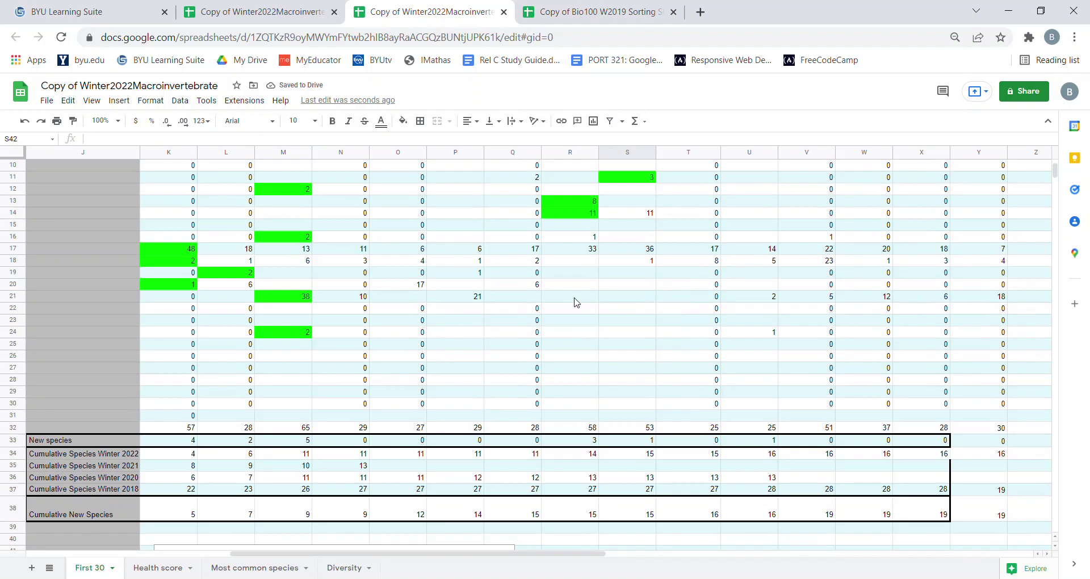
pyautogui.scroll(-6, 575, 301)
pyautogui.hscroll(-4, 520, 554)
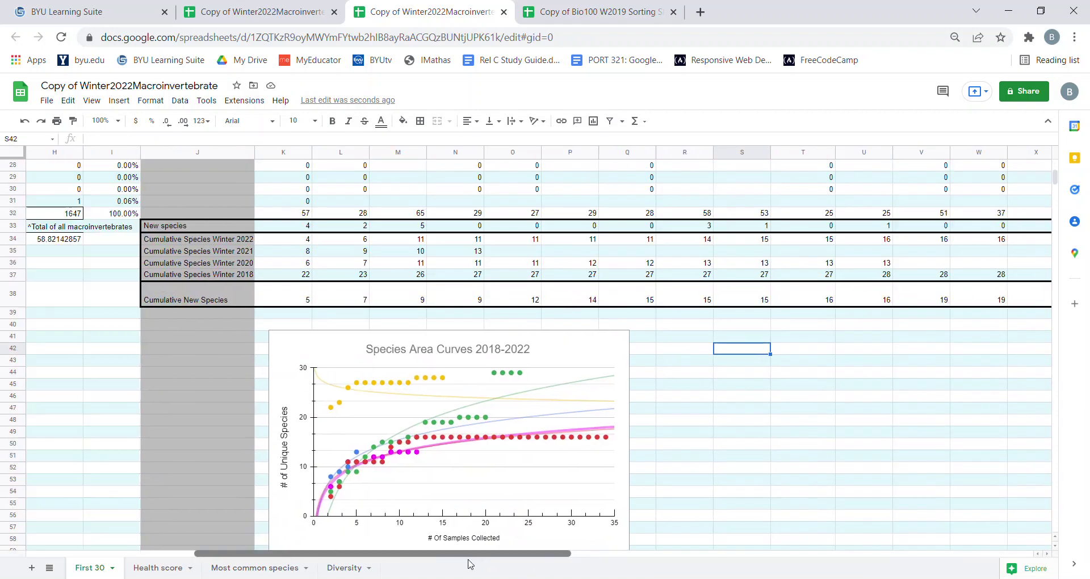
pyautogui.moveTo(319, 299); pyautogui.dragTo(889, 301)
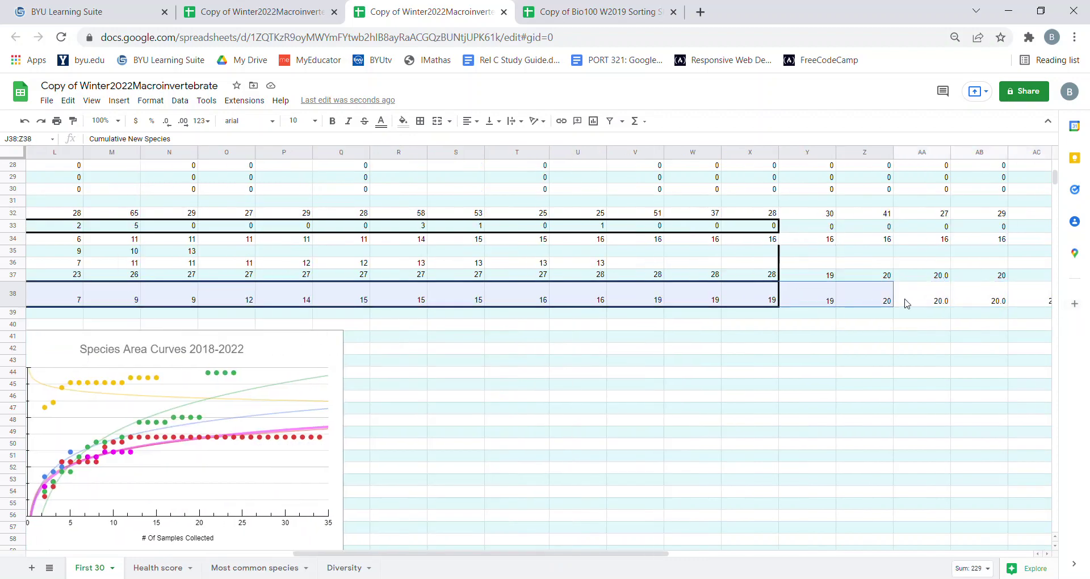
pyautogui.scroll(5, 322, 364)
pyautogui.scroll(-5, 322, 364)
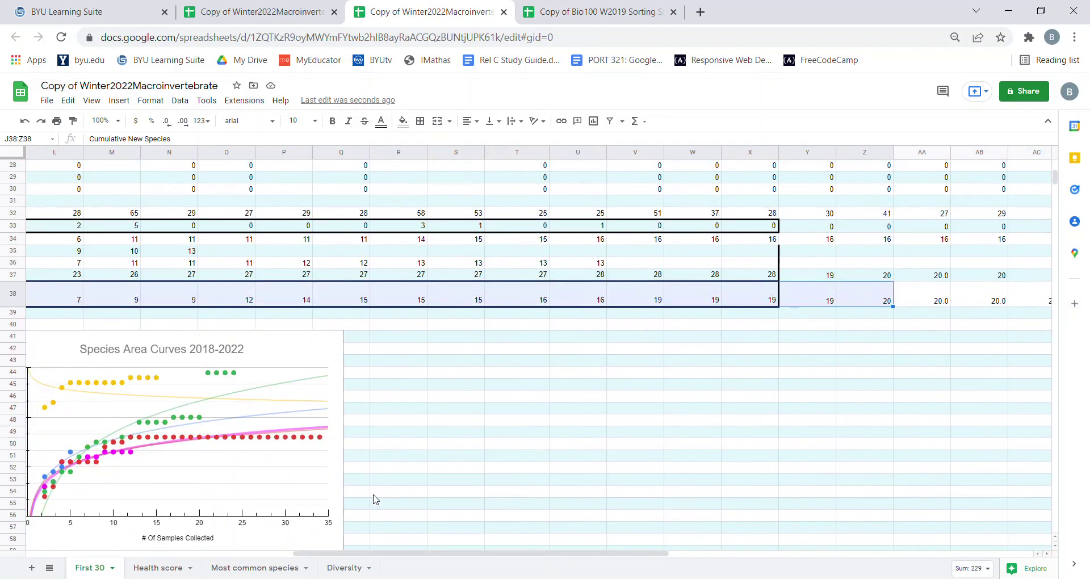
pyautogui.click(377, 548)
pyautogui.hscroll(-4, 337, 342)
pyautogui.click(381, 284)
pyautogui.click(433, 300)
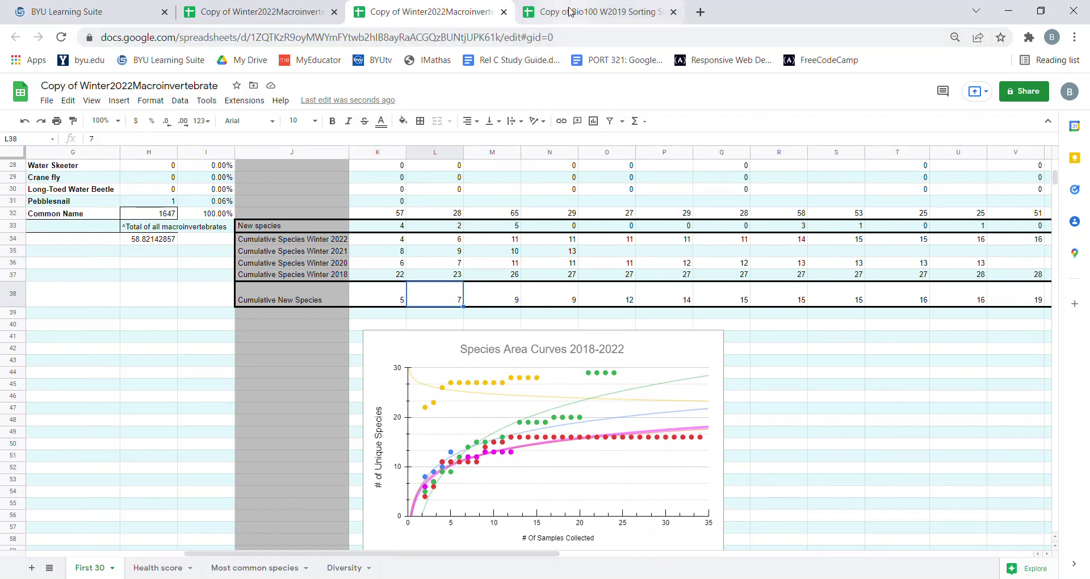
# Step: Compare row 38 with the Cumulative New Species row in the Bio100 W2019 Sorting Sheet and select J38:AG38
pyautogui.click(597, 11)
pyautogui.click(321, 289)
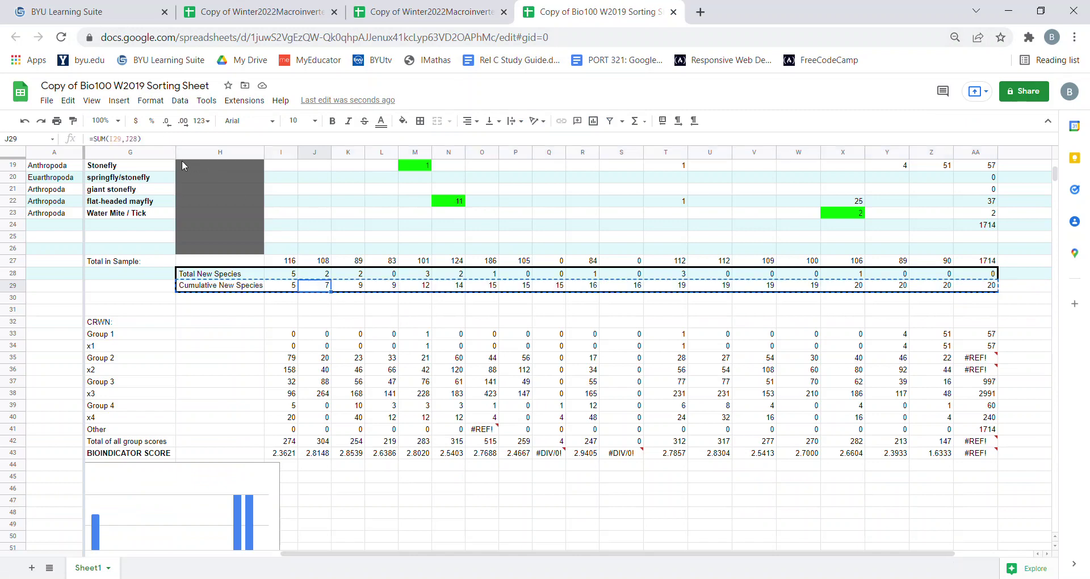
pyautogui.click(392, 12)
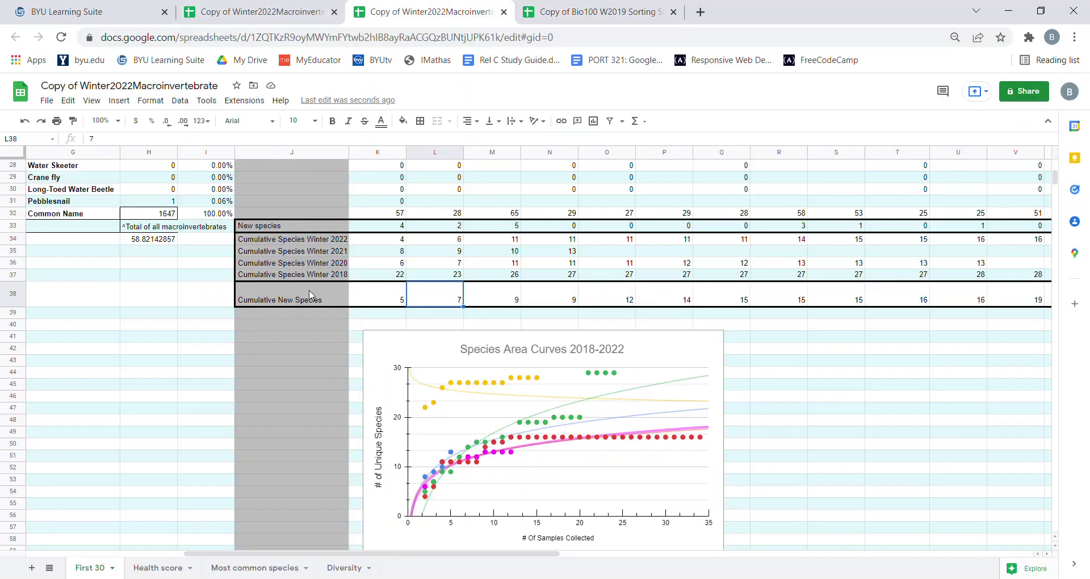
pyautogui.moveTo(312, 295); pyautogui.dragTo(697, 299)
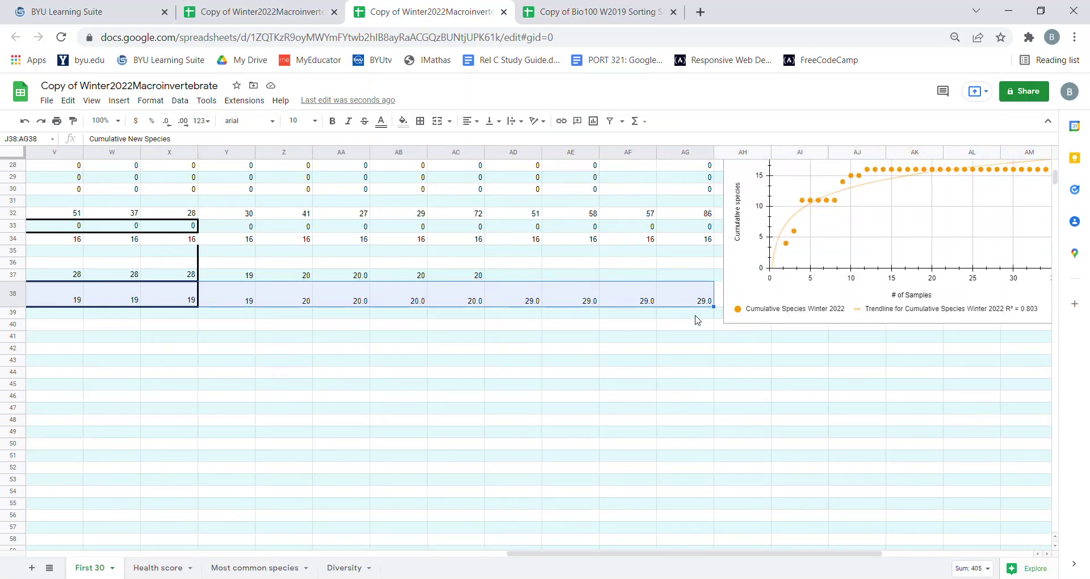
pyautogui.scroll(6, 827, 277)
pyautogui.scroll(-3, 855, 343)
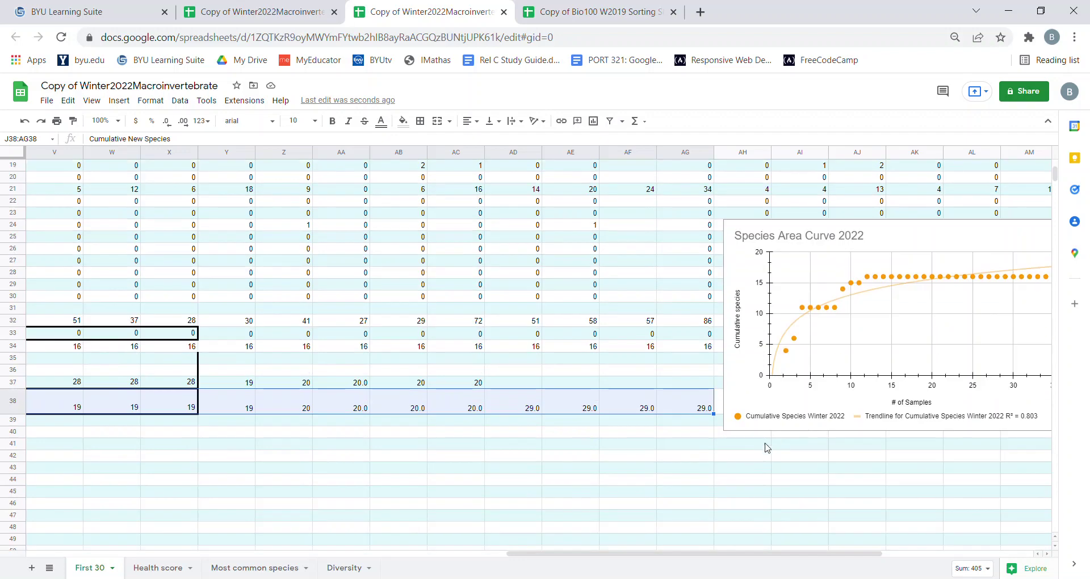
pyautogui.hscroll(6, 662, 557)
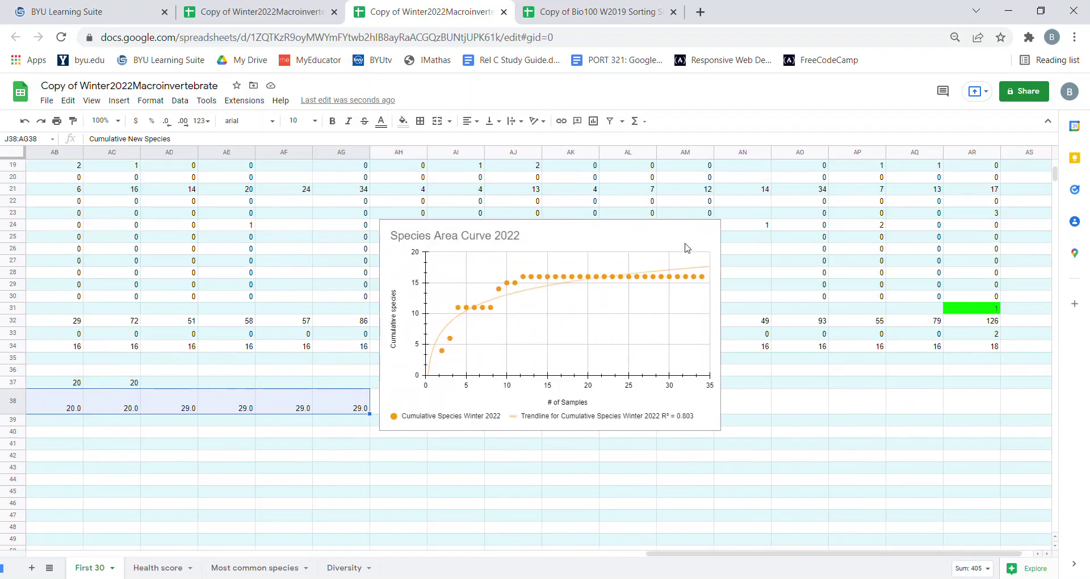
# Step: Open the Species Area Curve 2022 chart for editing and review its series formatting and data setup
pyautogui.click(712, 230)
pyautogui.click(750, 250)
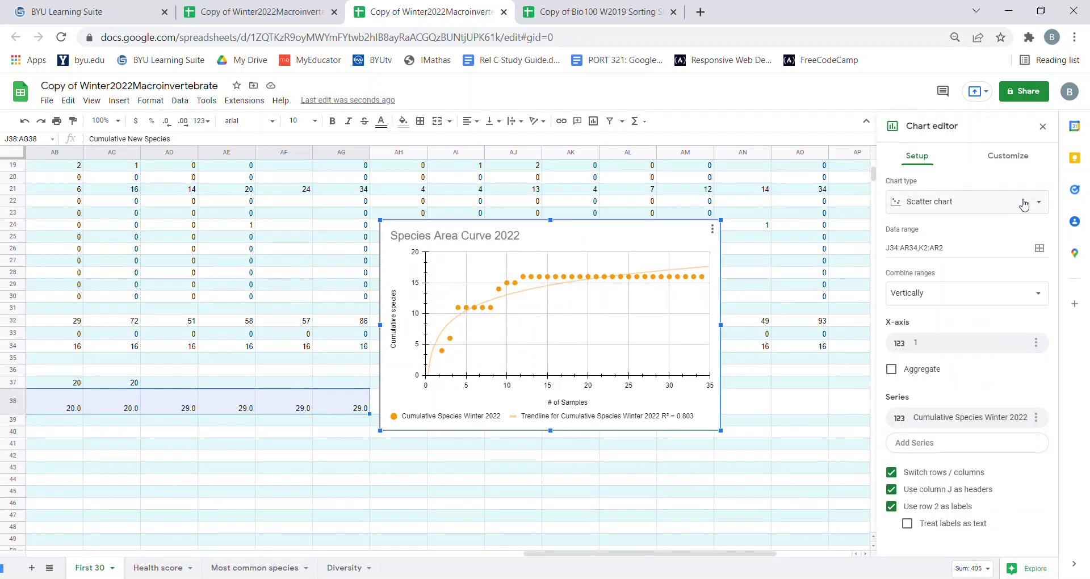
pyautogui.click(1006, 161)
pyautogui.click(917, 156)
pyautogui.click(1006, 157)
pyautogui.click(914, 253)
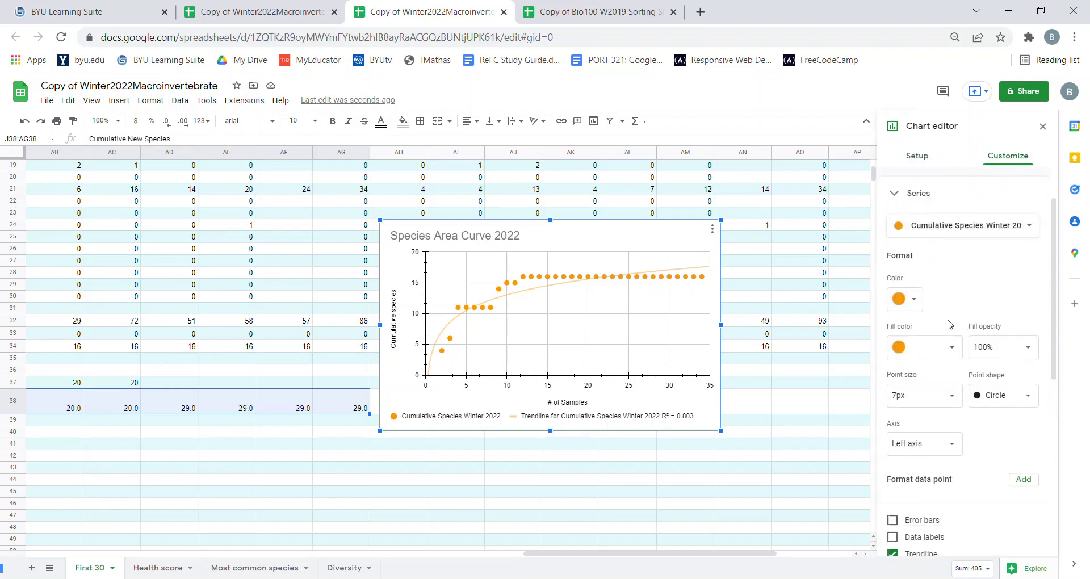
pyautogui.scroll(-5, 951, 325)
pyautogui.click(917, 156)
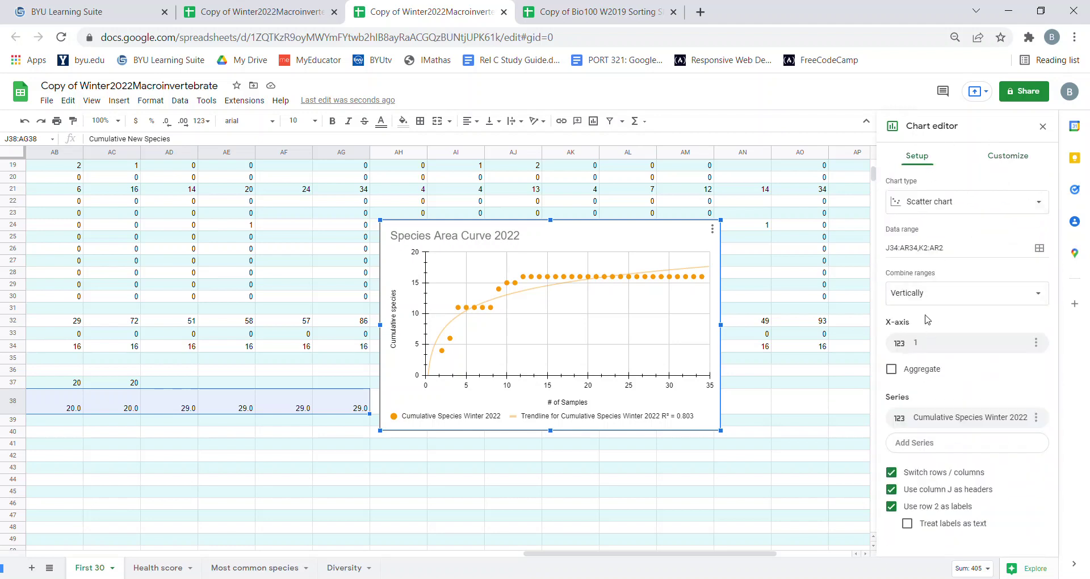
# Step: Add the Cumulative Species Winter 2018 range 'First 30'!J37:AC37 as a second series in the Species Area Curve 2022 chart
pyautogui.click(925, 444)
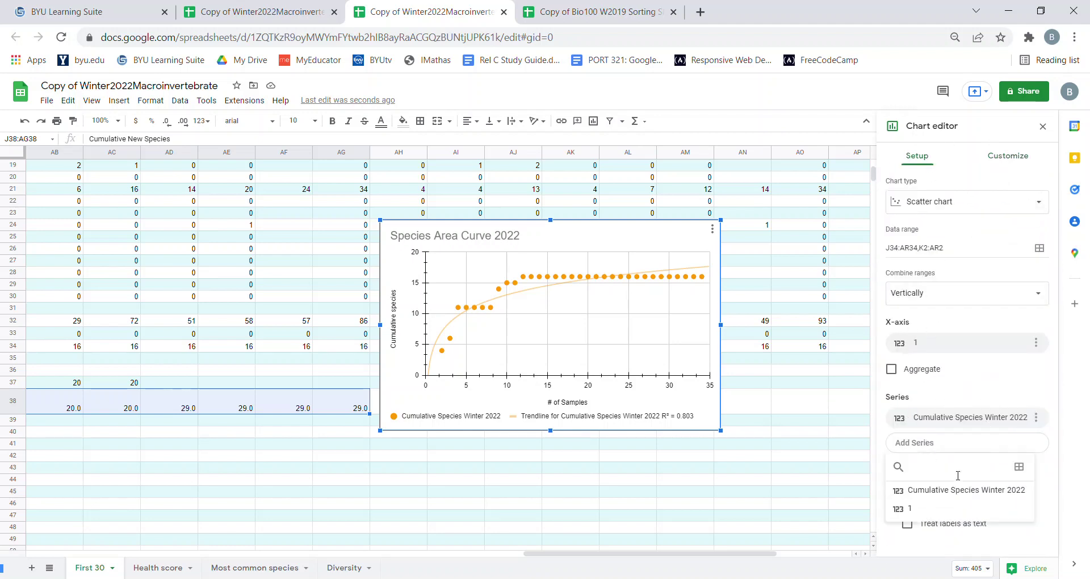
pyautogui.click(1023, 467)
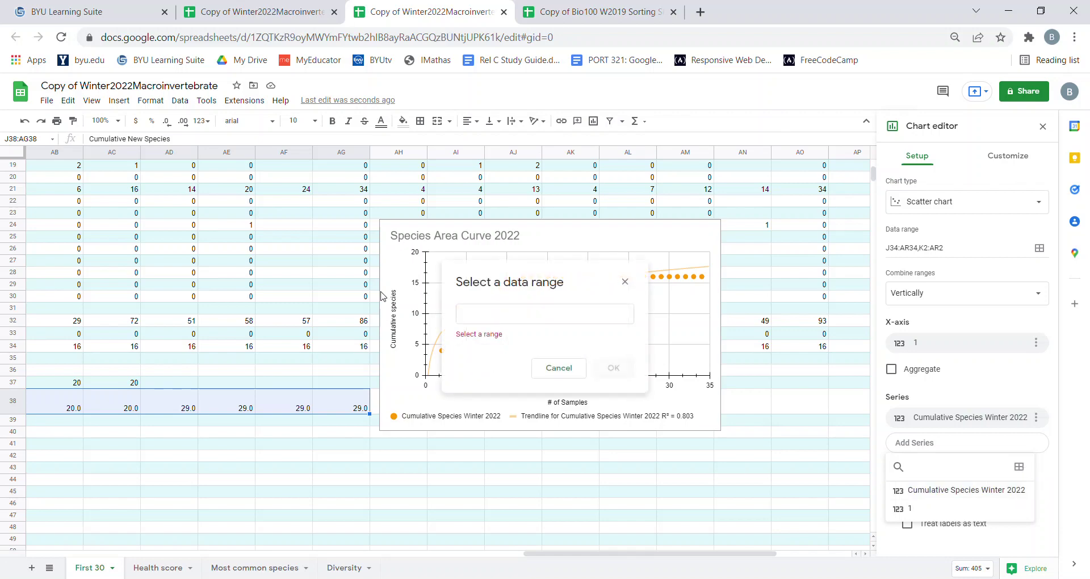
pyautogui.moveTo(567, 554); pyautogui.dragTo(200, 538)
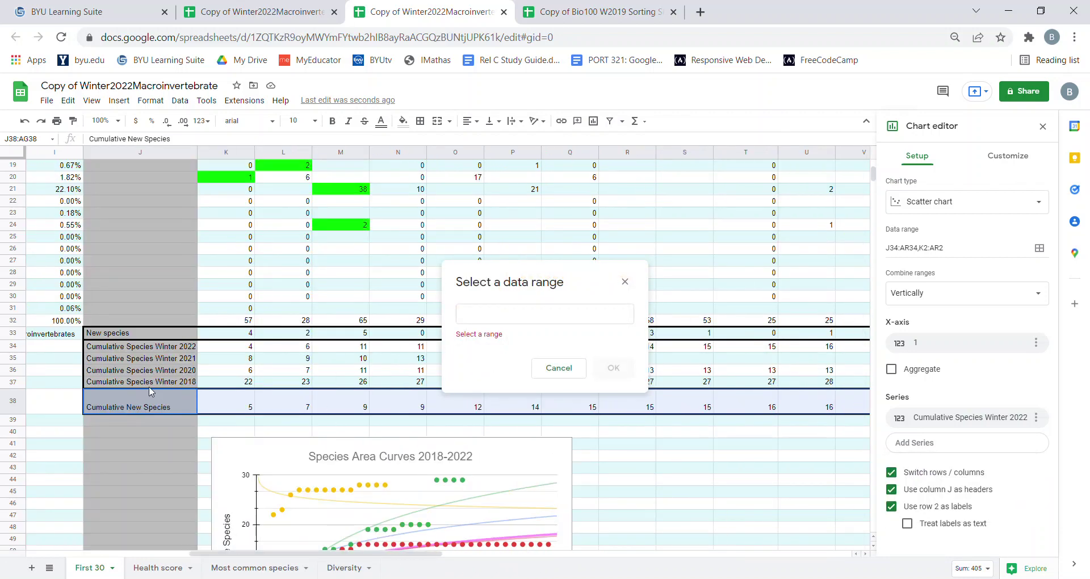
pyautogui.moveTo(160, 387); pyautogui.dragTo(136, 385)
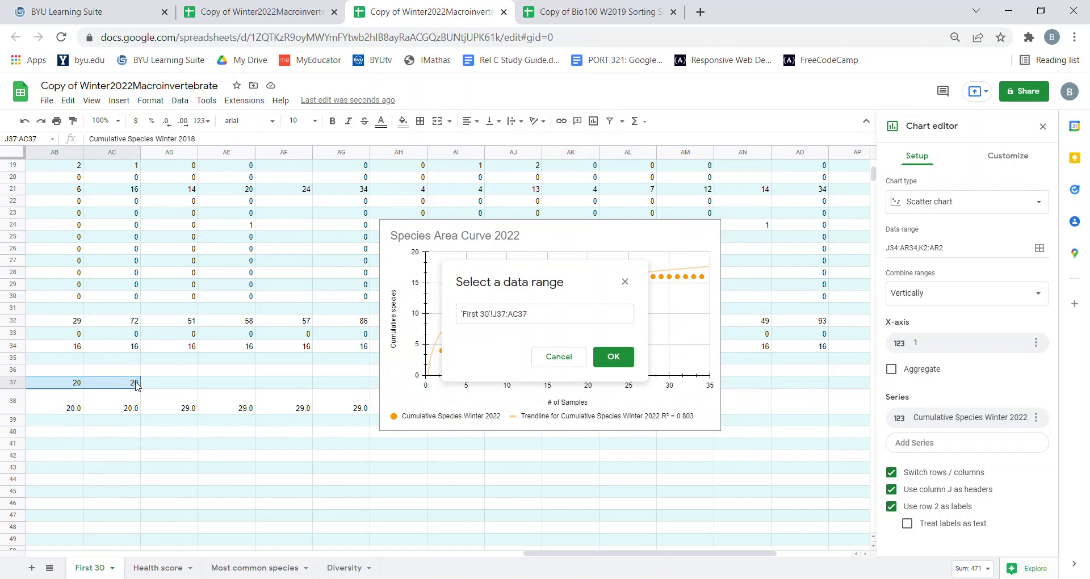
pyautogui.click(614, 358)
pyautogui.scroll(2, 529, 310)
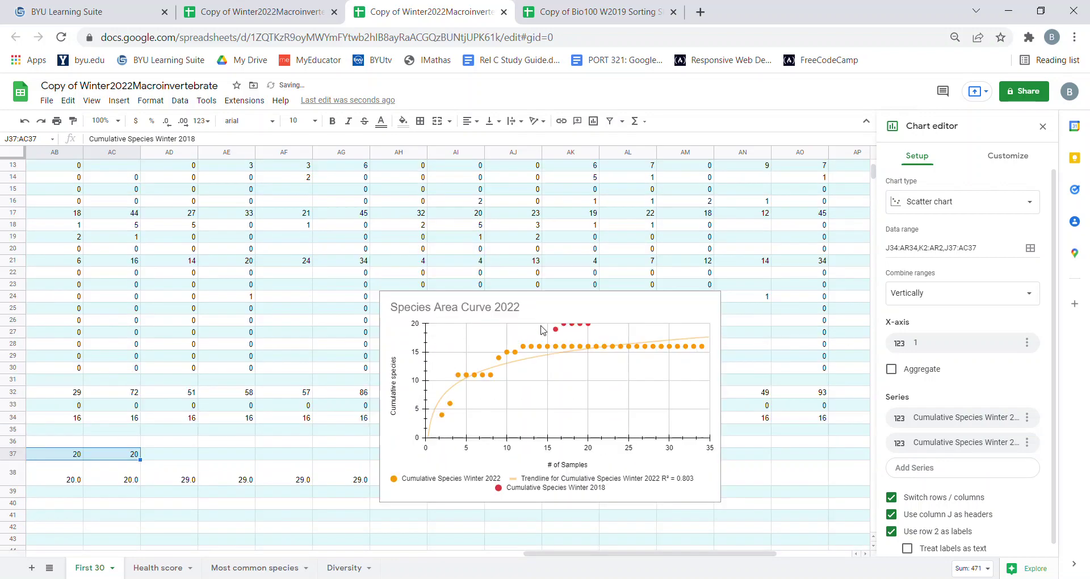
pyautogui.scroll(3, 579, 369)
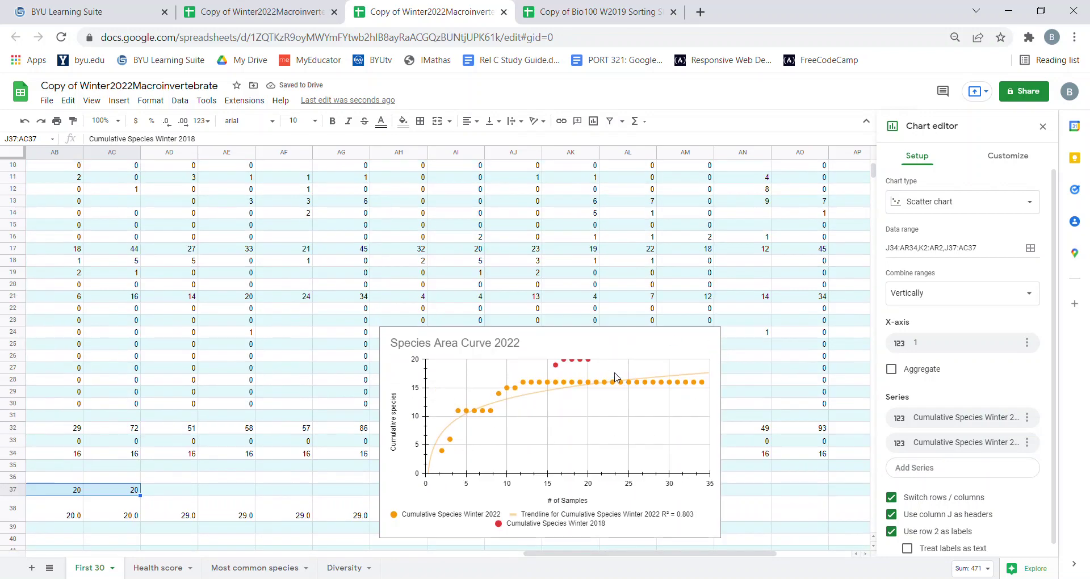
pyautogui.scroll(-3, 664, 409)
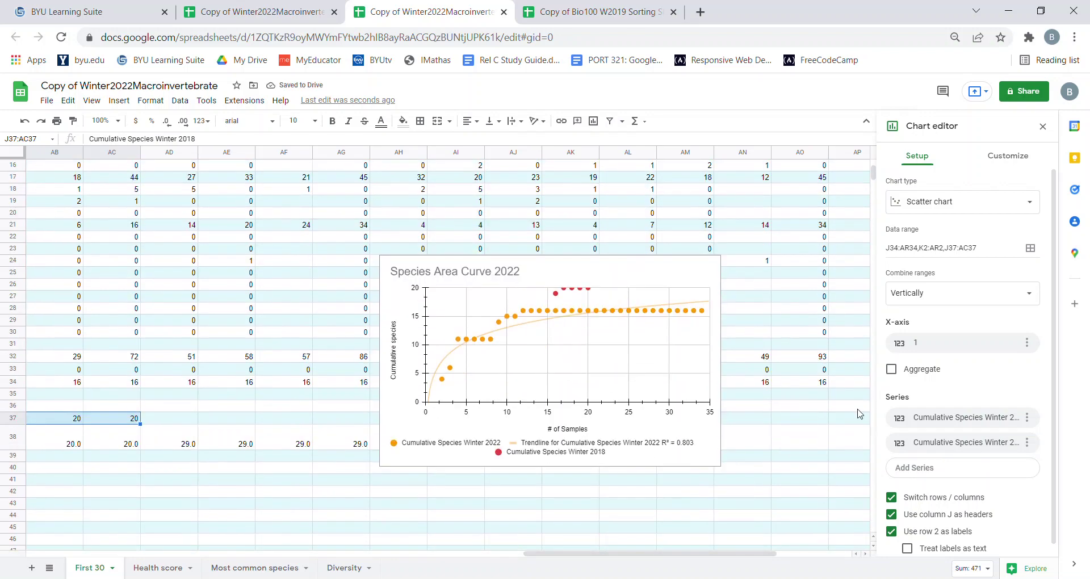
# Step: Set the vertical axis maximum of the Species Area Curve 2022 chart to 40
pyautogui.click(1009, 161)
pyautogui.scroll(-3, 990, 346)
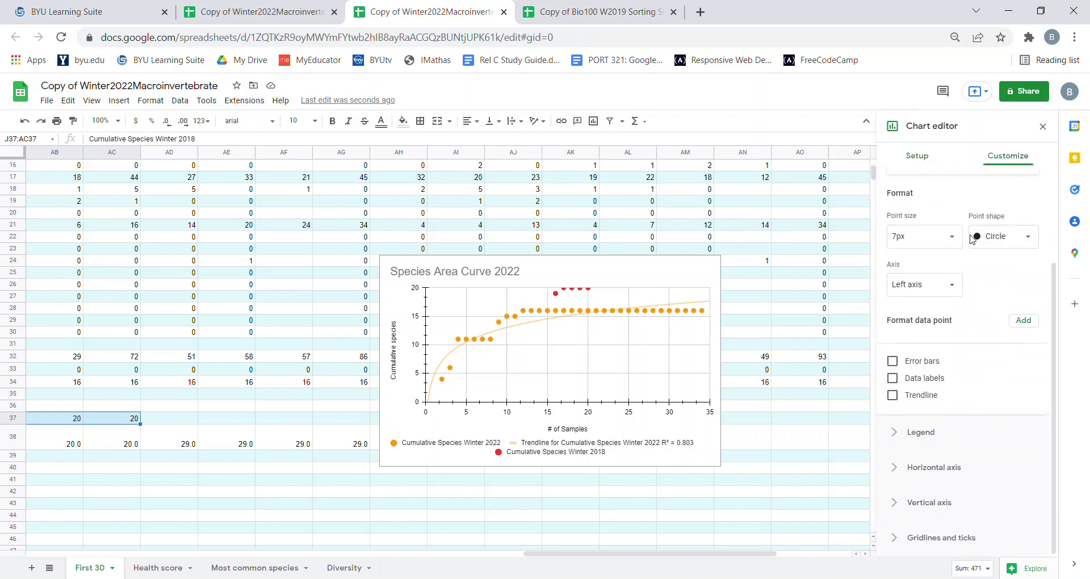
pyautogui.scroll(3, 975, 234)
pyautogui.scroll(-3, 975, 234)
pyautogui.scroll(3, 937, 241)
pyautogui.click(910, 243)
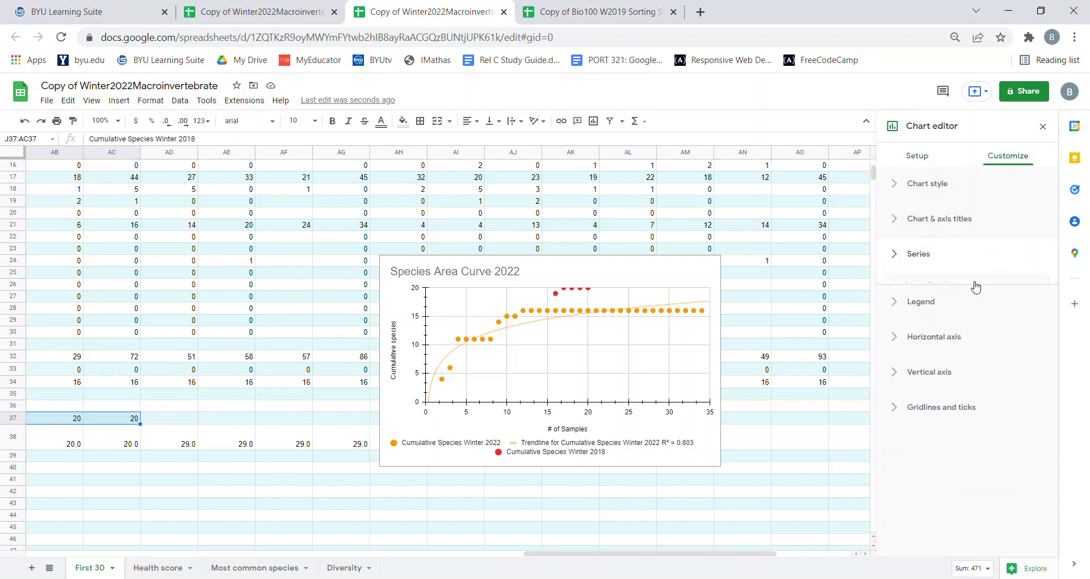
pyautogui.click(902, 366)
pyautogui.click(994, 364)
pyautogui.write('20')
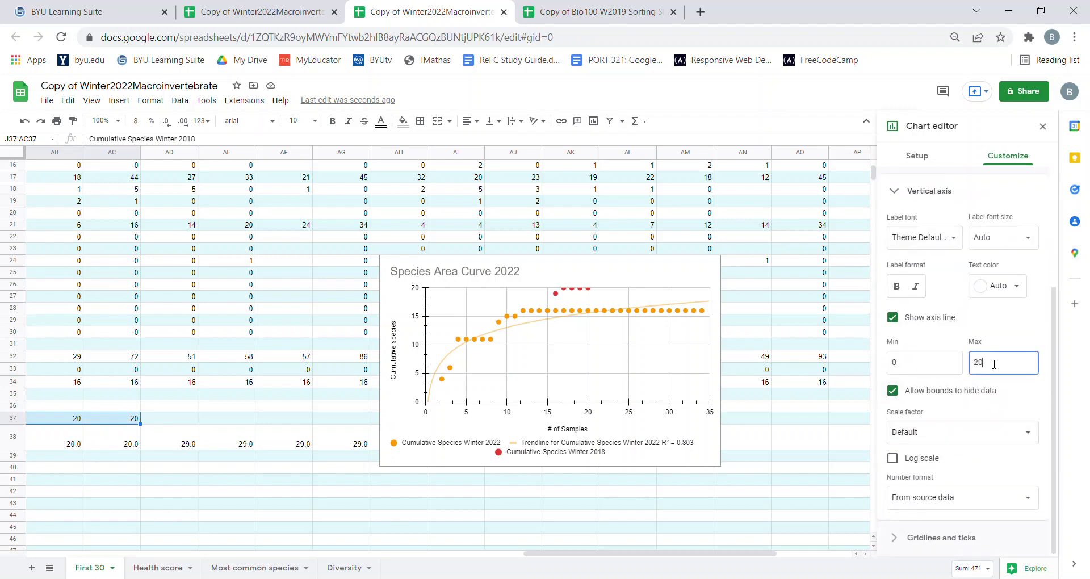
pyautogui.press('BackSpace')
pyautogui.write('40')
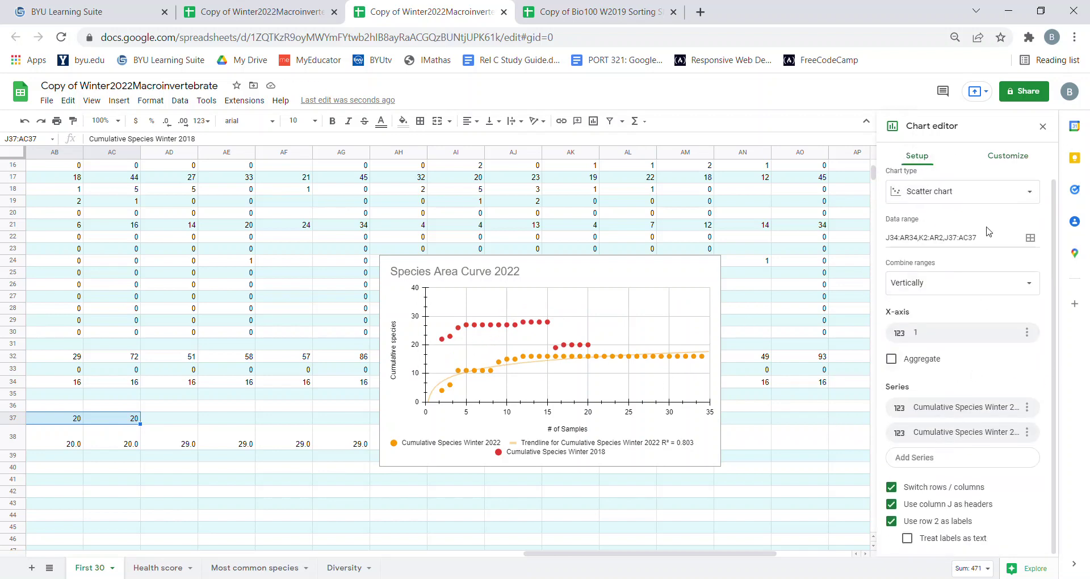
pyautogui.click(1002, 158)
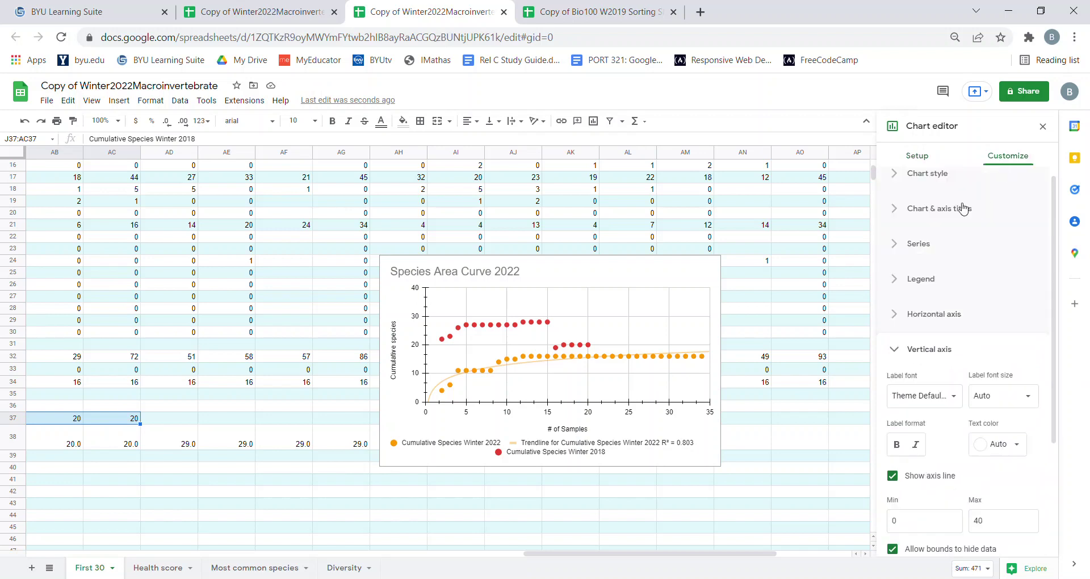
# Step: Add a logarithmic trendline to all series in the Species Area Curve 2022 chart
pyautogui.click(914, 250)
pyautogui.click(955, 276)
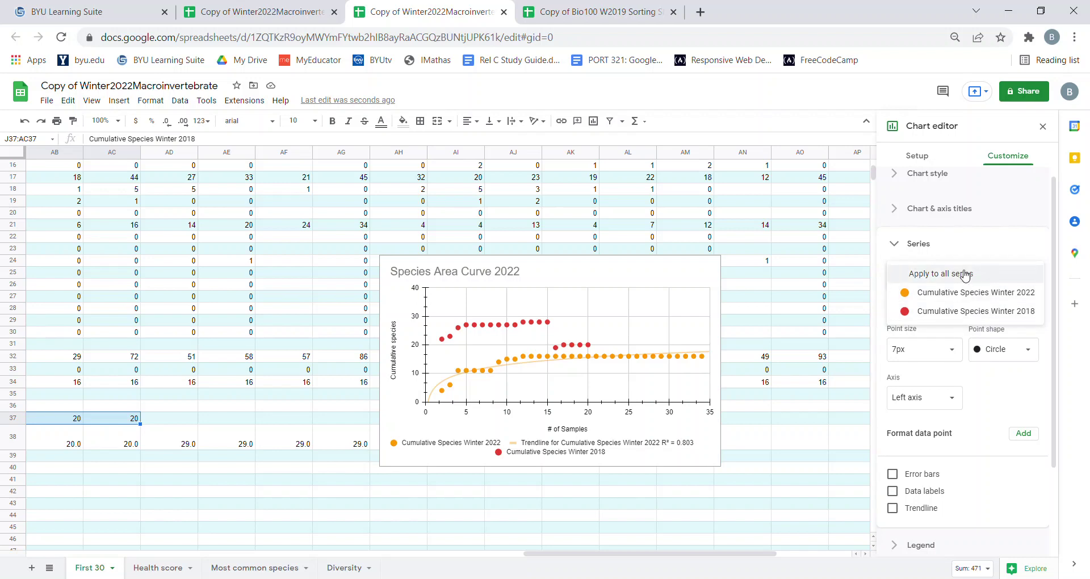
pyautogui.click(988, 252)
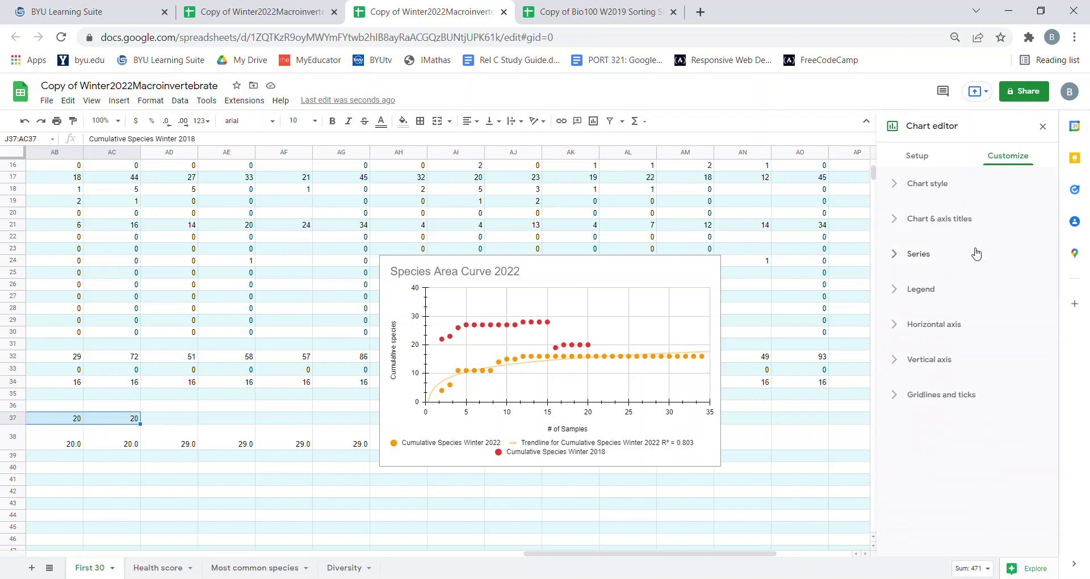
pyautogui.click(952, 262)
pyautogui.scroll(-3, 942, 307)
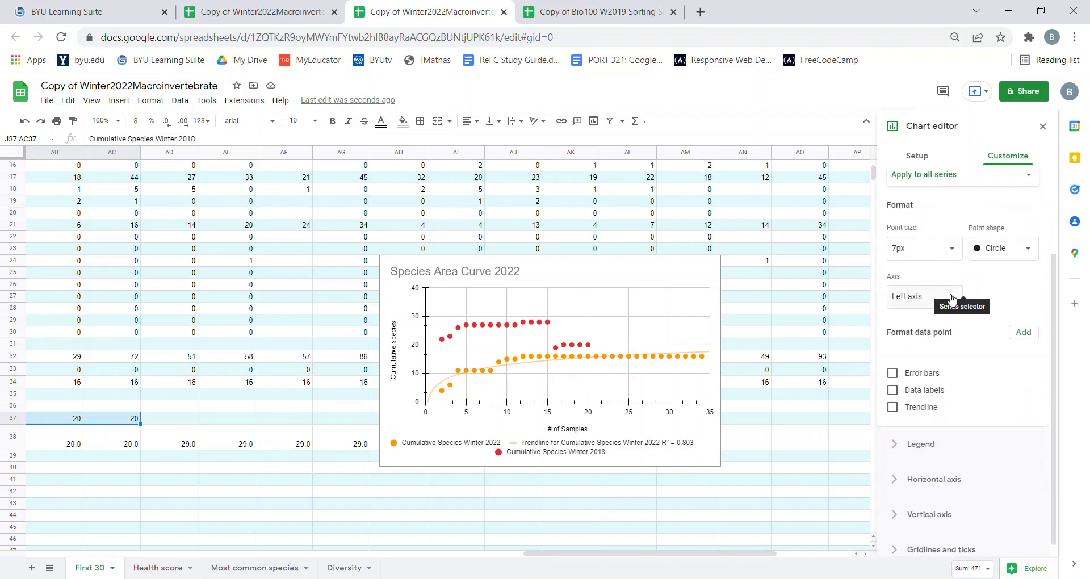
pyautogui.click(894, 396)
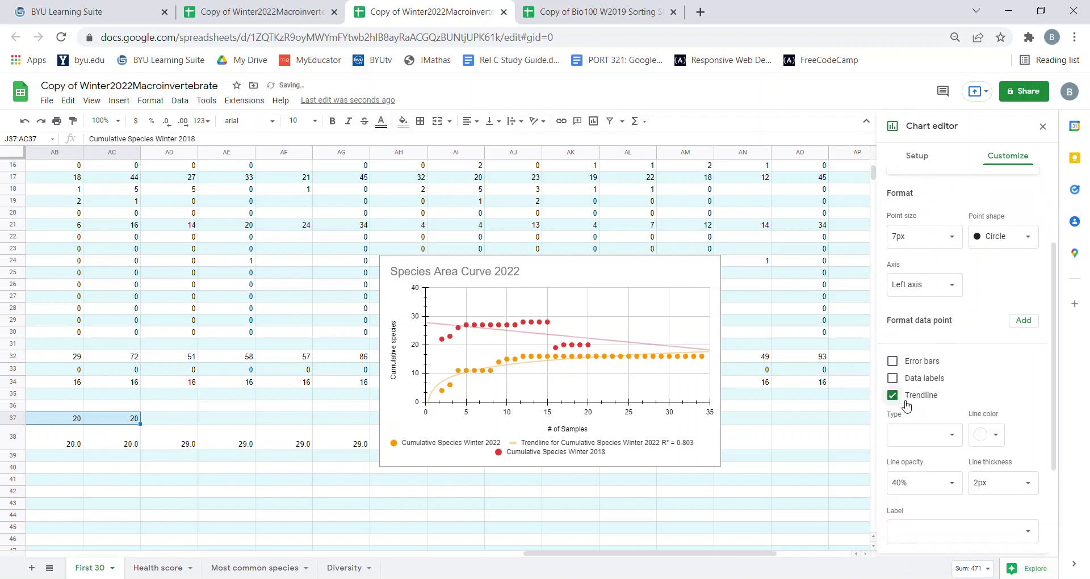
pyautogui.scroll(-3, 909, 401)
pyautogui.click(940, 298)
pyautogui.click(929, 304)
pyautogui.click(929, 305)
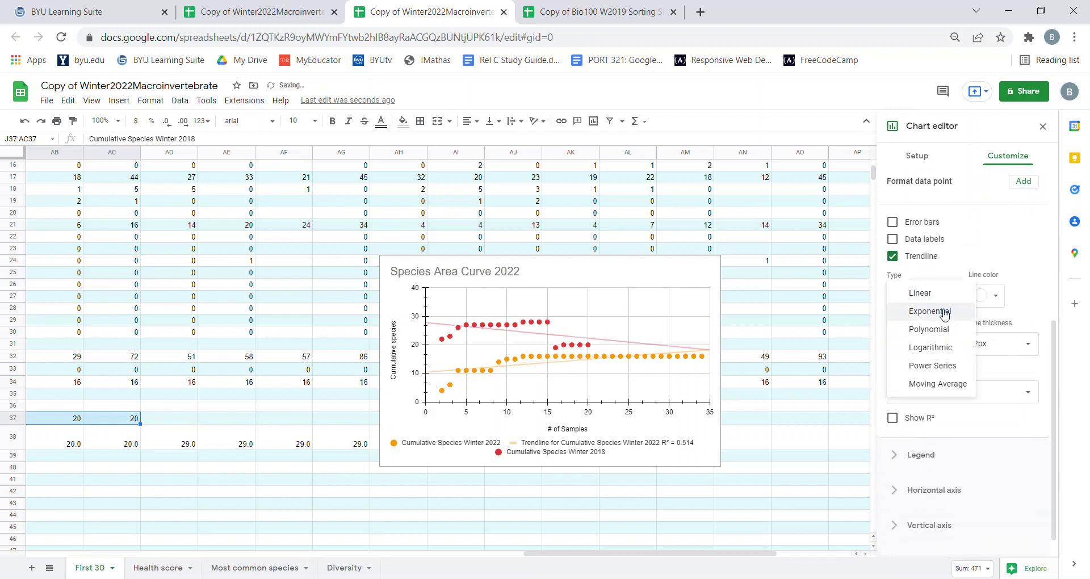
pyautogui.click(935, 352)
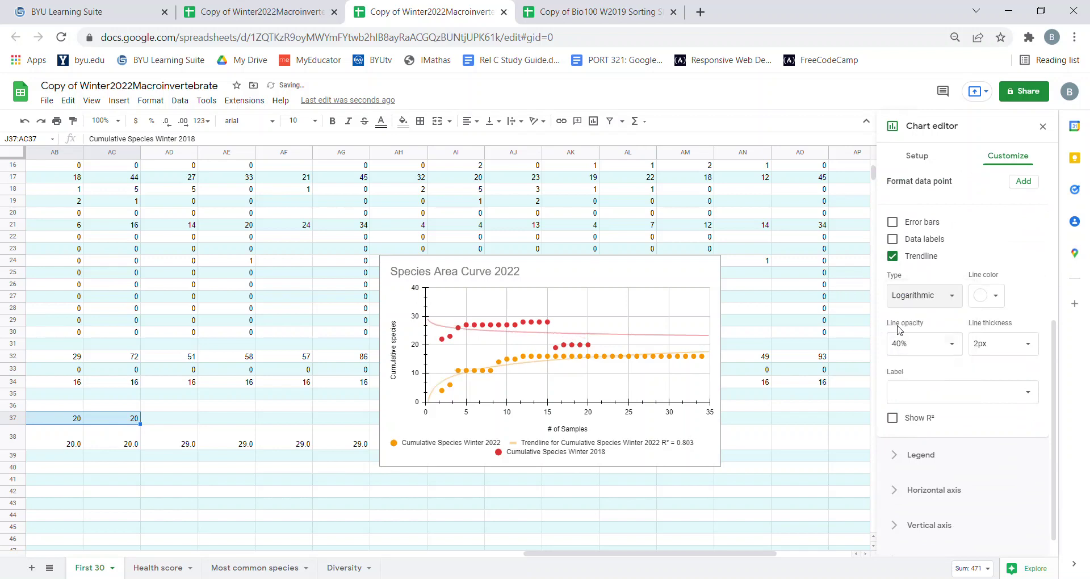
# Step: Change the Cumulative Species Winter 2018 series color to cornflower blue
pyautogui.scroll(5, 965, 261)
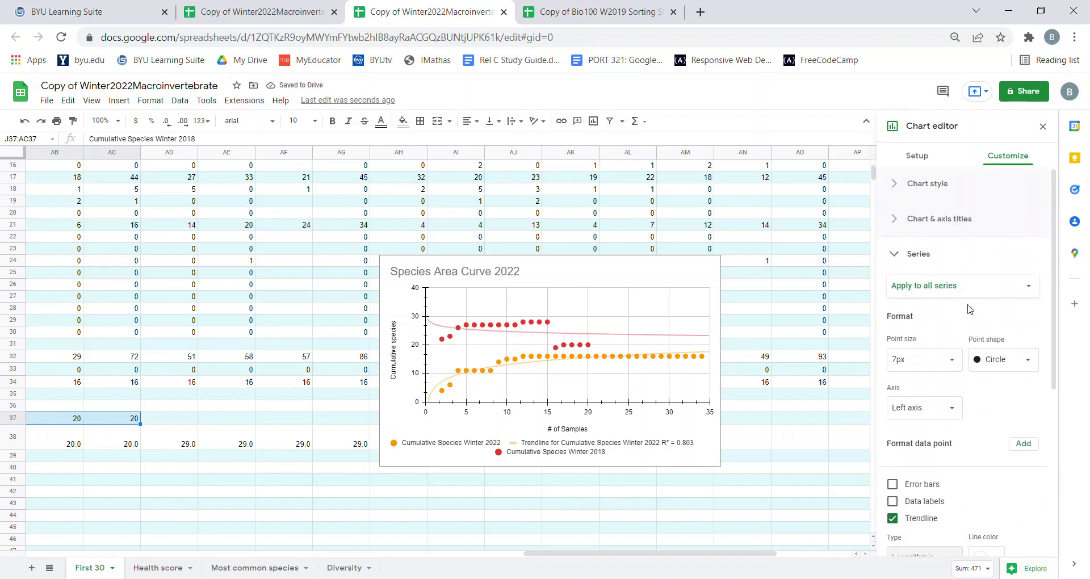
pyautogui.click(983, 285)
pyautogui.click(962, 322)
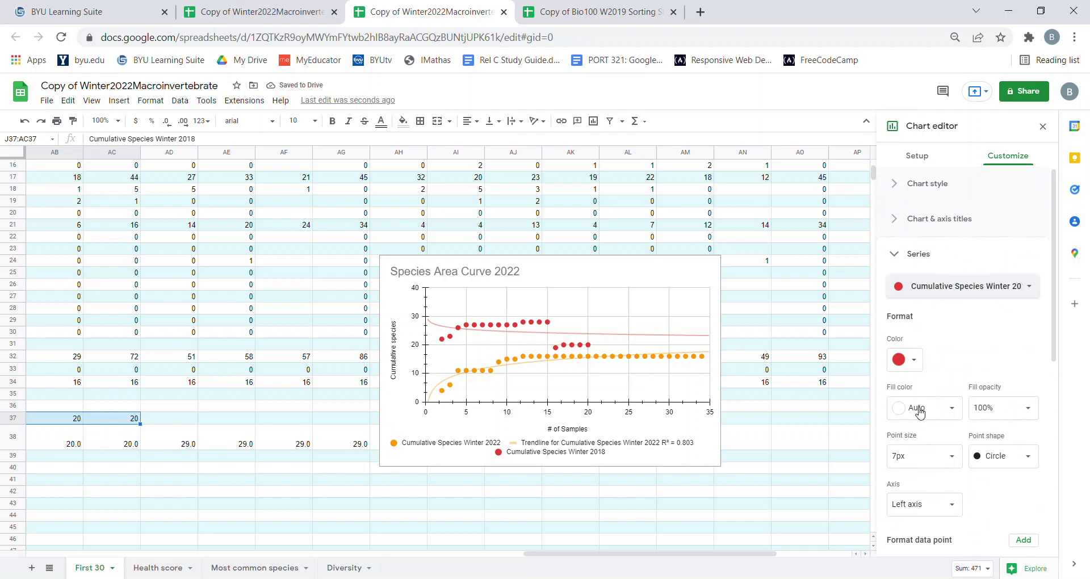
pyautogui.scroll(-3, 941, 344)
pyautogui.click(905, 217)
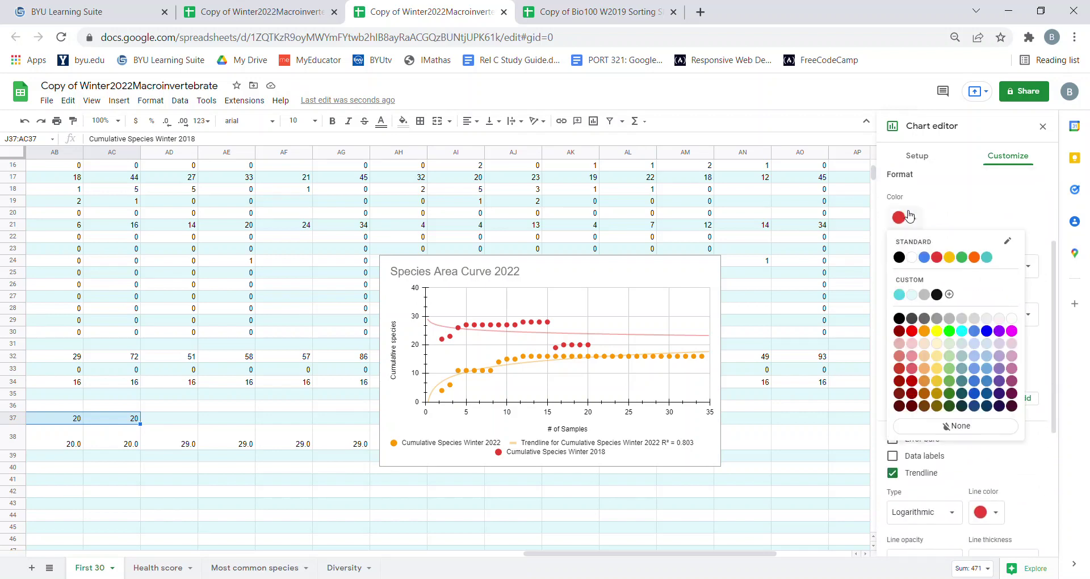
pyautogui.click(974, 332)
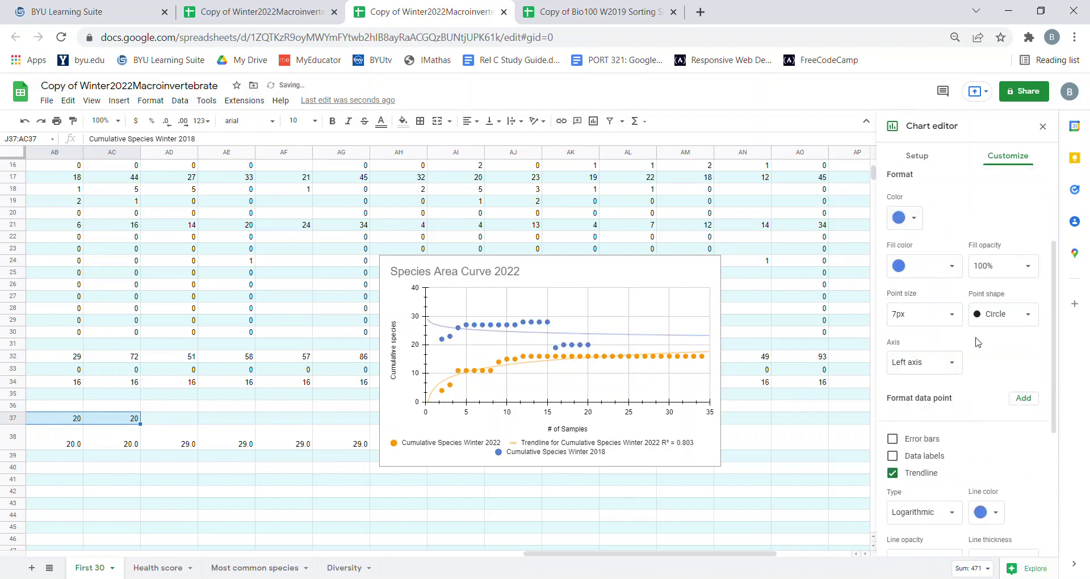
# Step: Show the R² value for the Cumulative Species Winter 2018 trendline in the chart legend
pyautogui.scroll(-4, 920, 451)
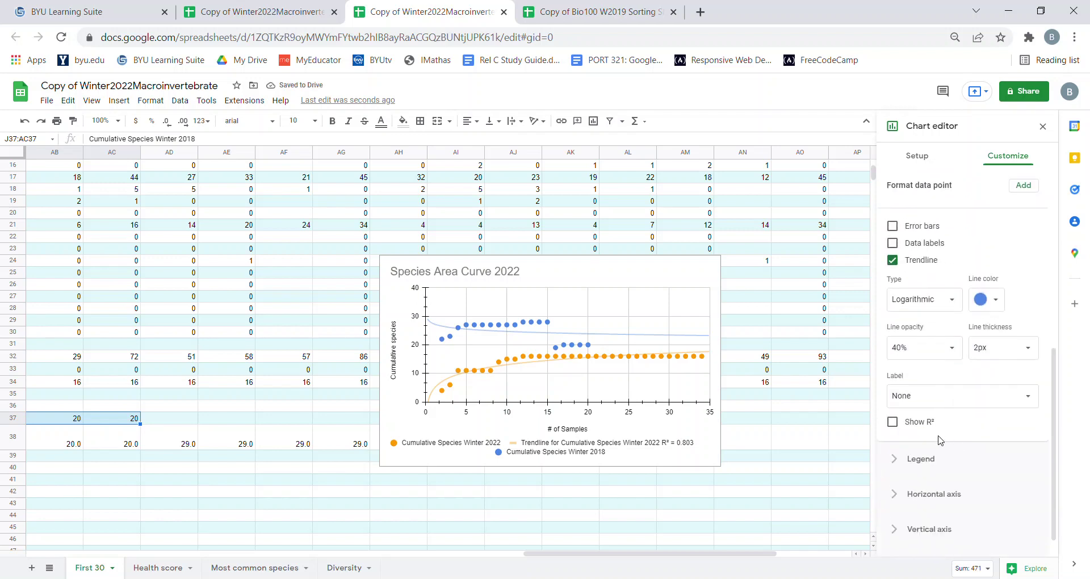
pyautogui.click(902, 426)
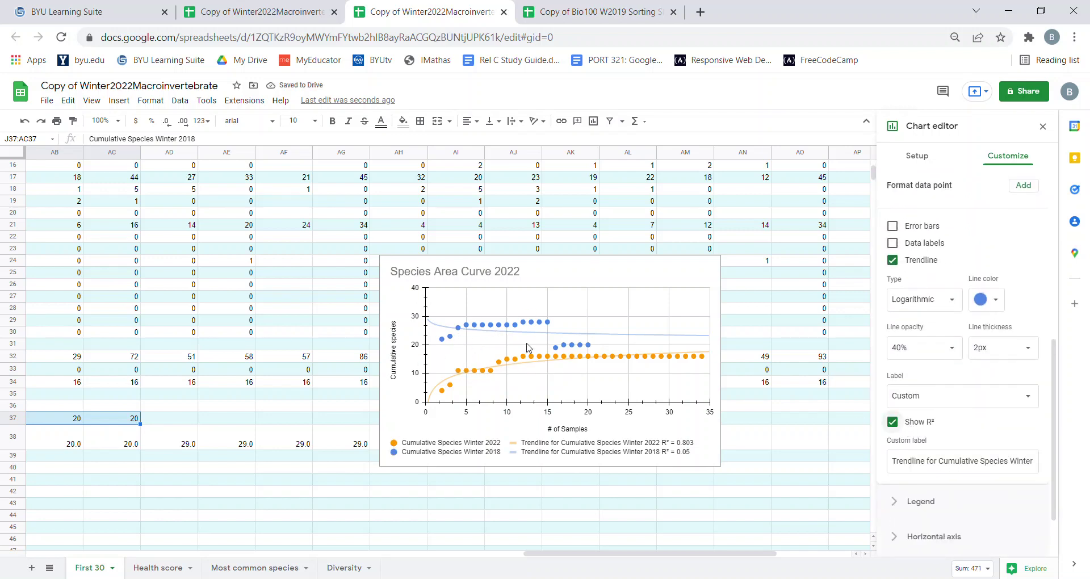
pyautogui.scroll(4, 927, 330)
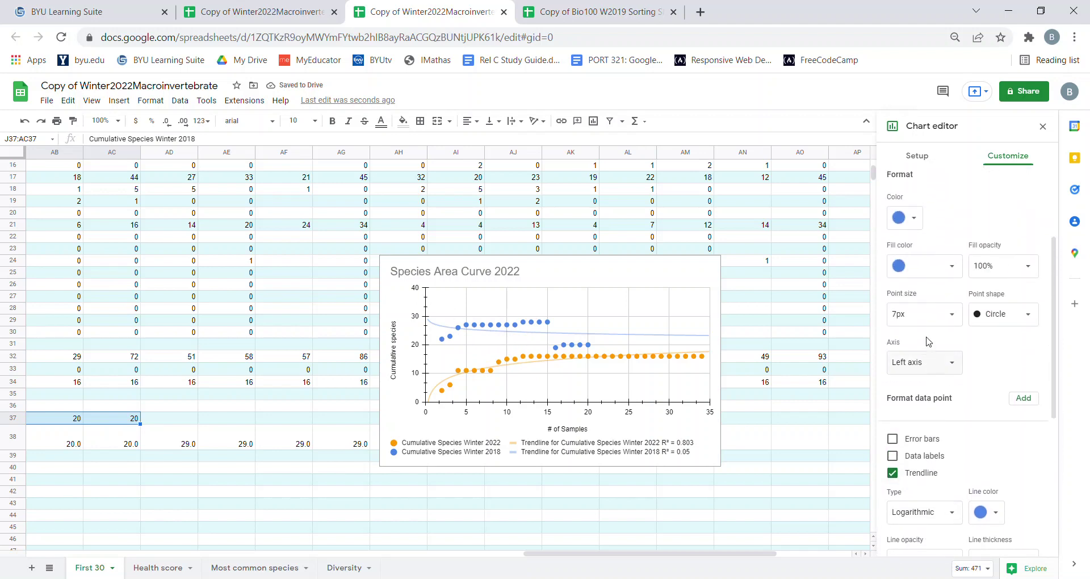
# Step: Review the yearly cumulative species rows against the Species Area Curve 2022 chart and open its chart and axis title settings
pyautogui.scroll(-1, 476, 344)
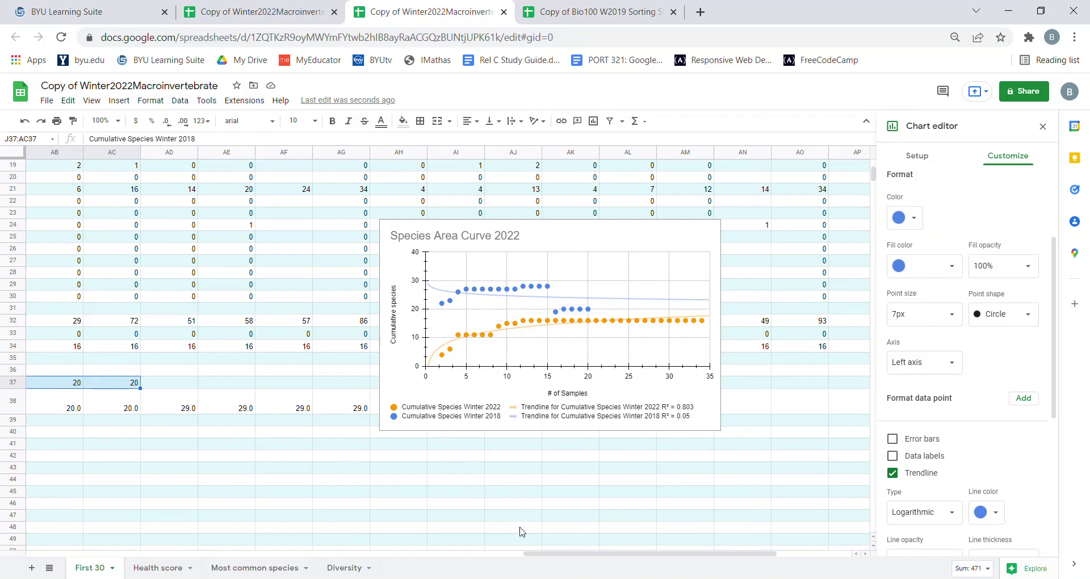
pyautogui.moveTo(529, 554); pyautogui.dragTo(190, 554)
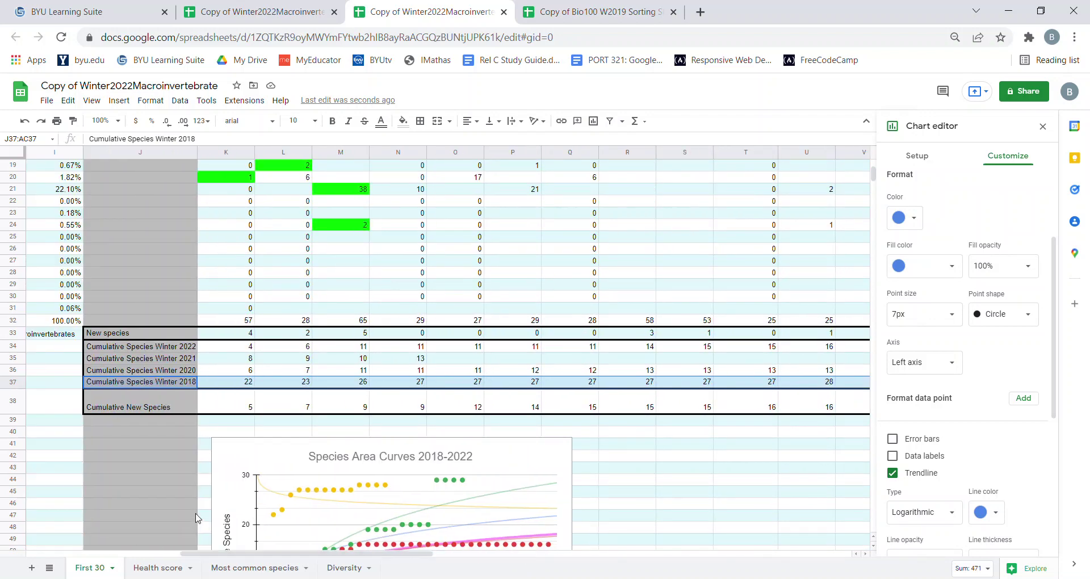
pyautogui.scroll(3, 957, 315)
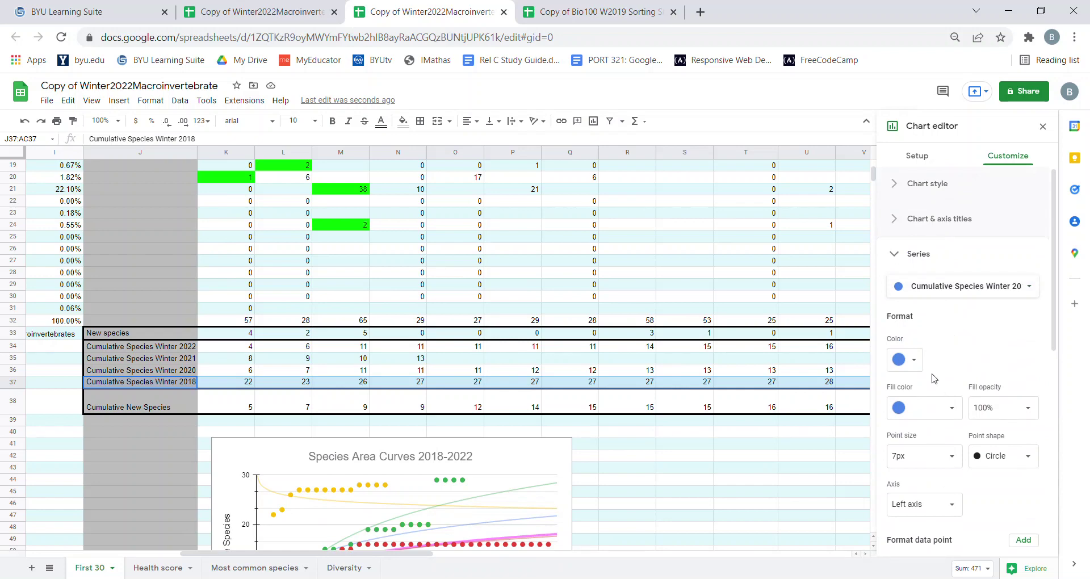
pyautogui.moveTo(427, 554); pyautogui.dragTo(789, 540)
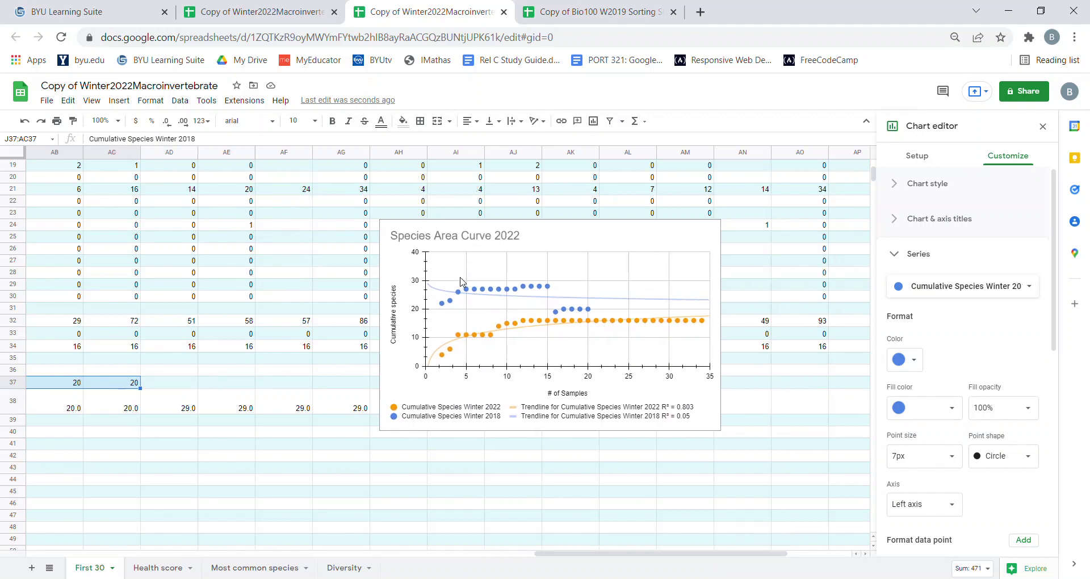
pyautogui.scroll(4, 601, 321)
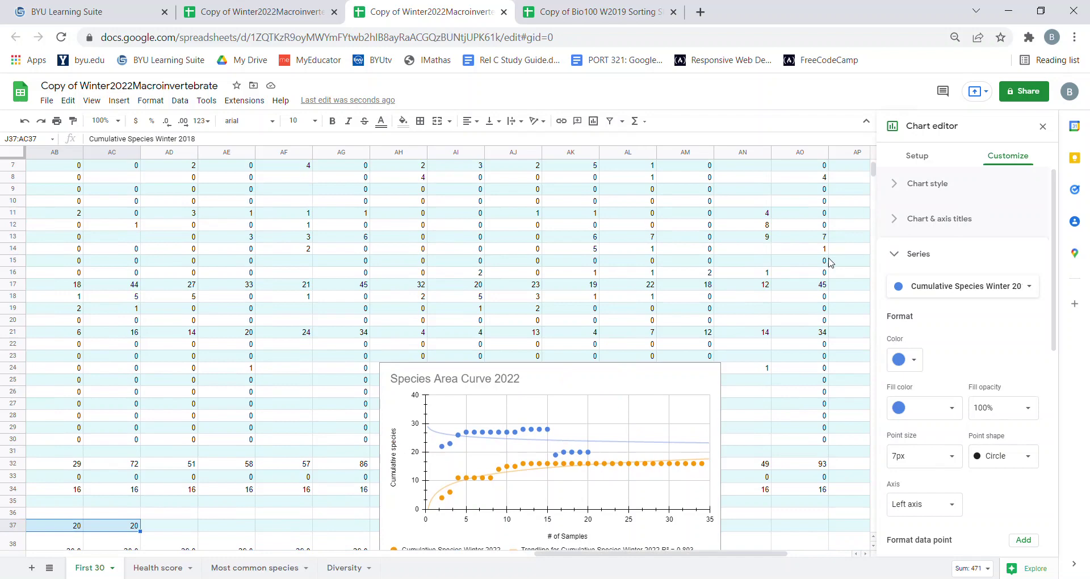
pyautogui.click(899, 227)
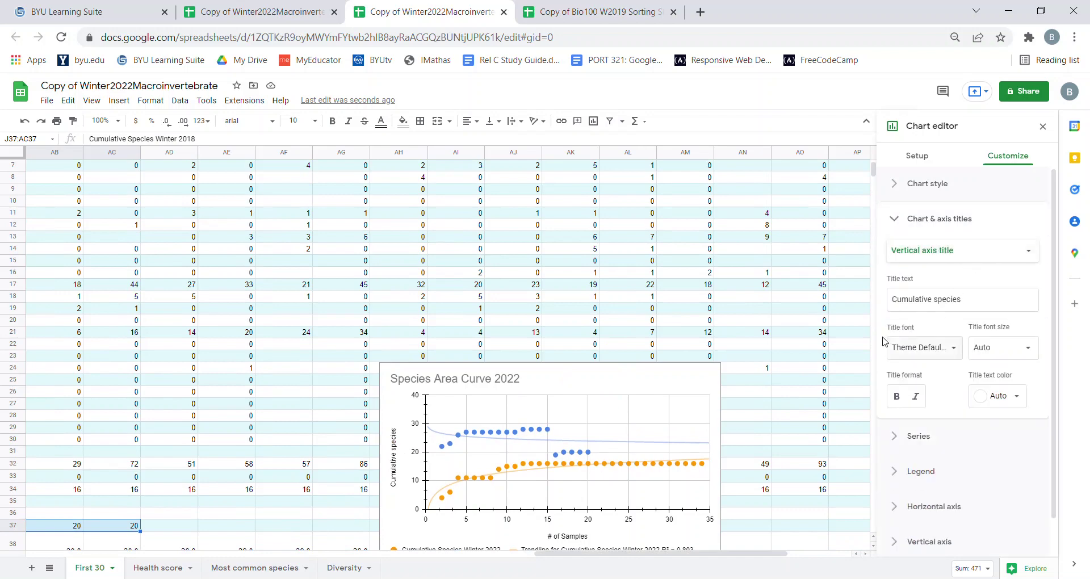
pyautogui.scroll(-2, 691, 438)
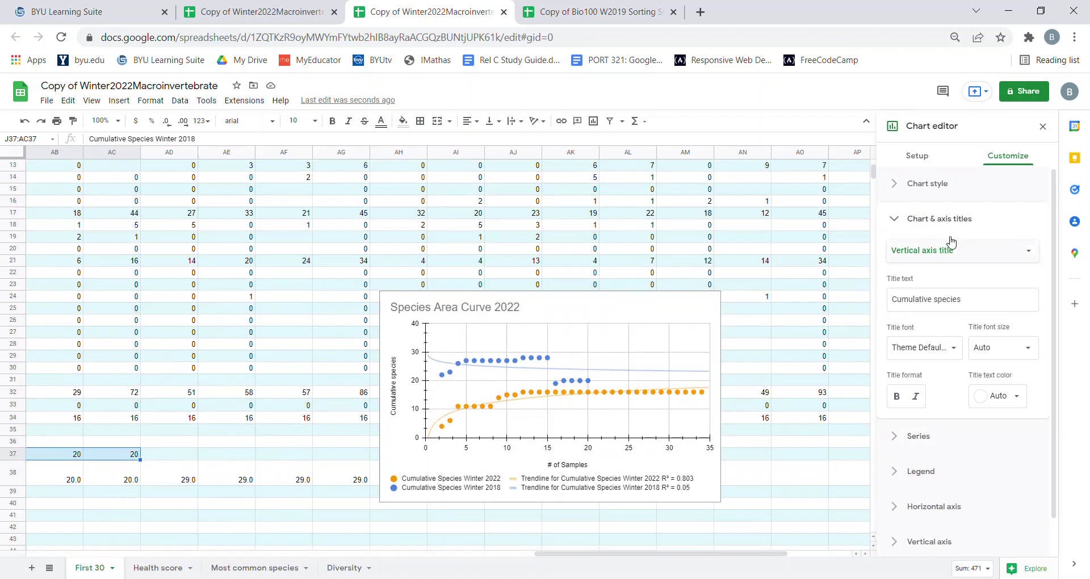